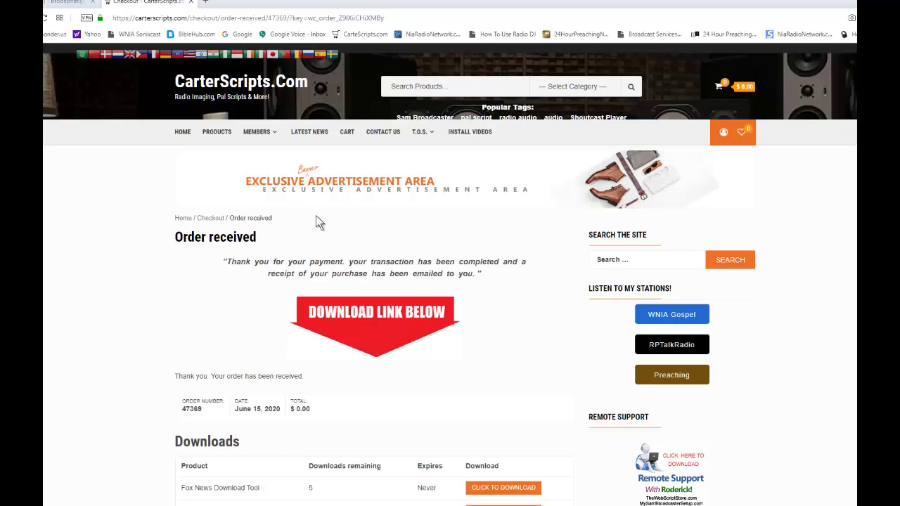
scroll(319, 219, down, 2)
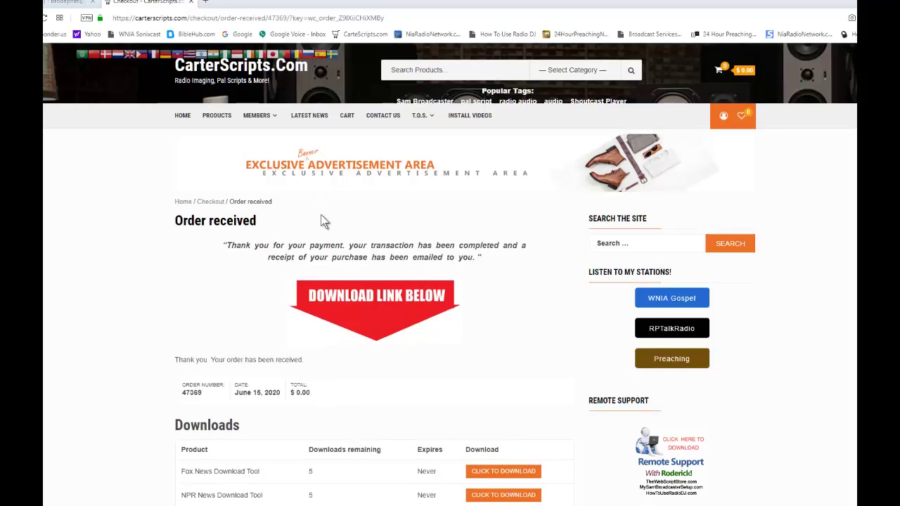
scroll(293, 197, down, 3)
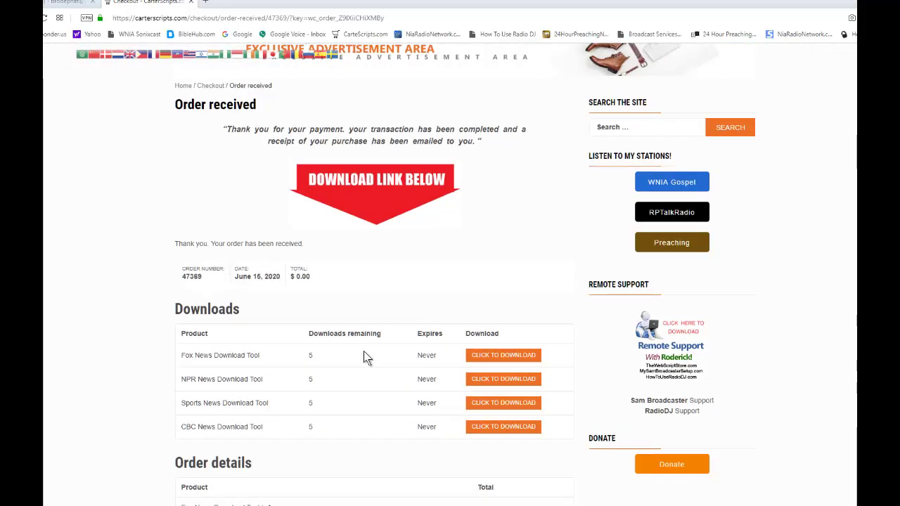
scroll(372, 352, down, 4)
scroll(378, 355, down, 3)
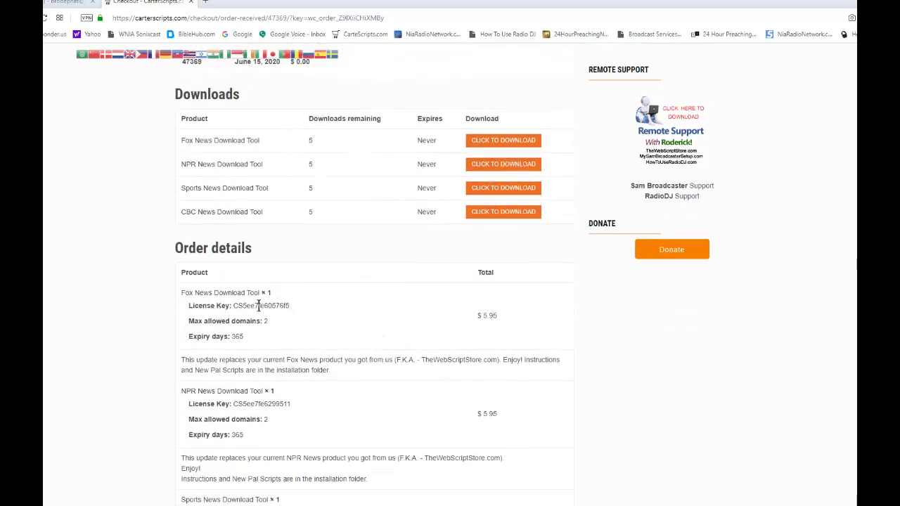
scroll(302, 395, down, 2)
scroll(292, 377, down, 2)
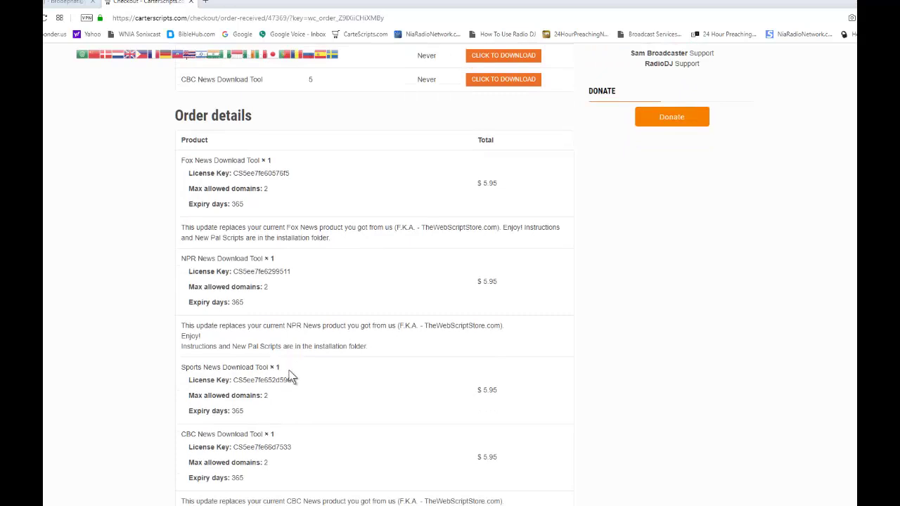
scroll(289, 371, down, 2)
scroll(292, 376, down, 2)
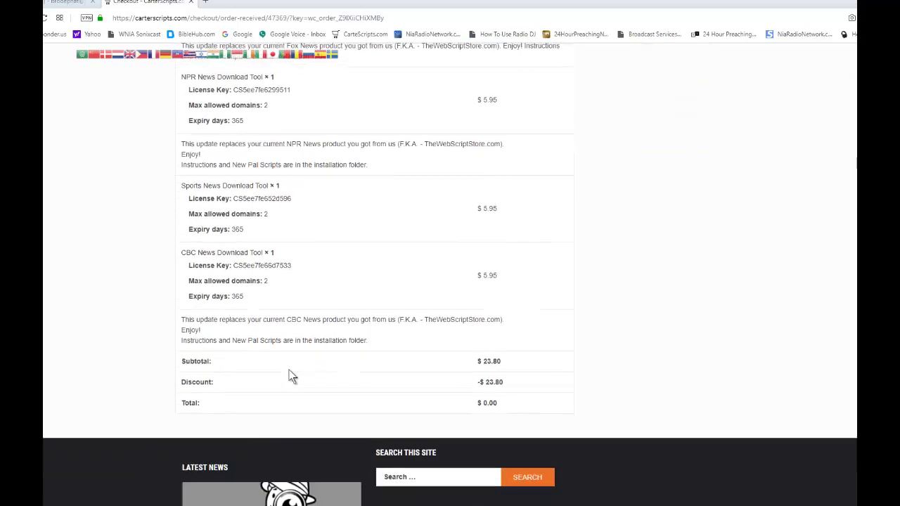
scroll(292, 376, up, 4)
scroll(237, 370, up, 4)
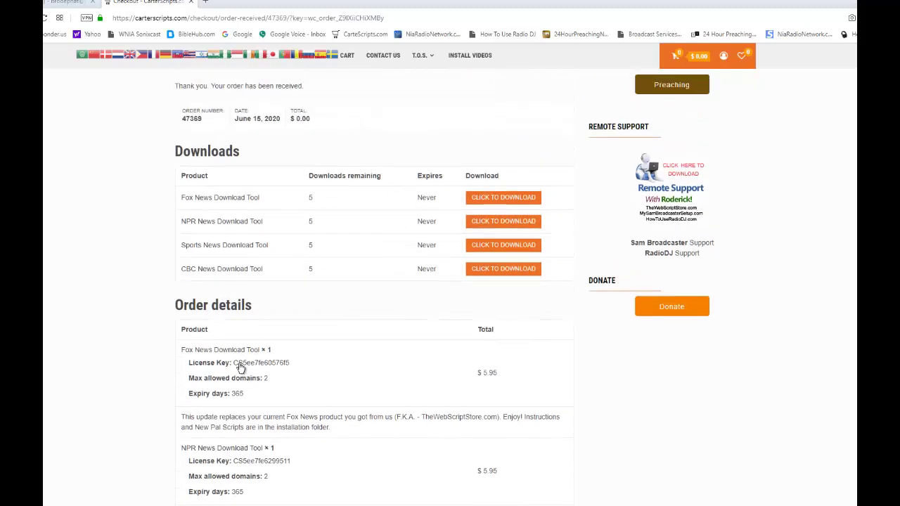
scroll(240, 367, up, 2)
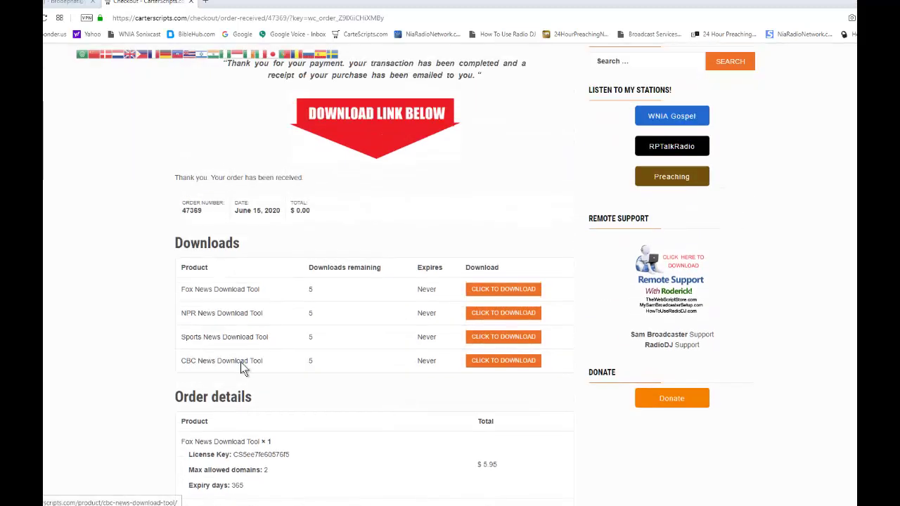
scroll(241, 363, up, 4)
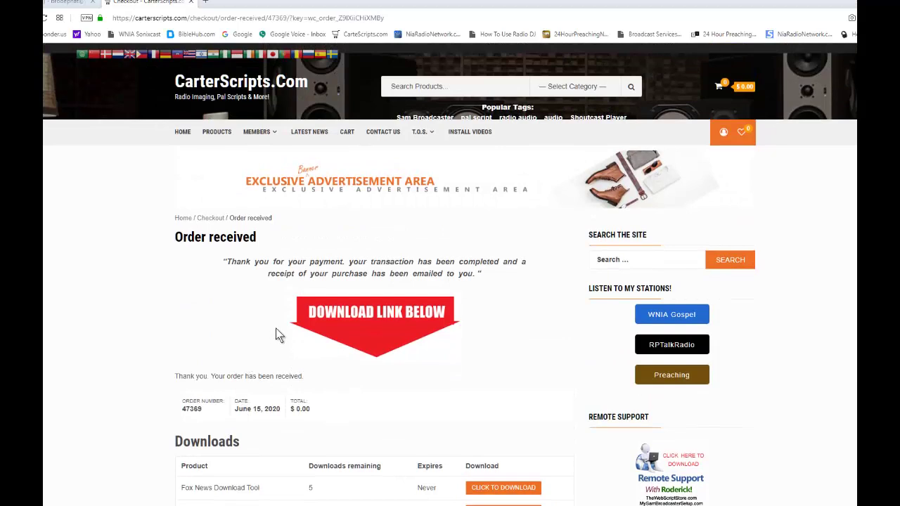
scroll(276, 328, down, 1)
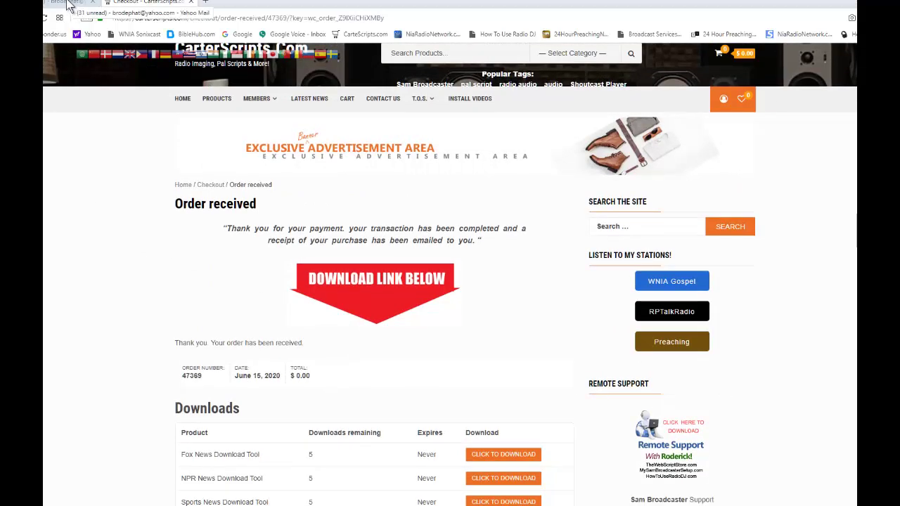
Open the CarterScripts order-complete email and scroll through its Downloads links and license details.
click(69, 5)
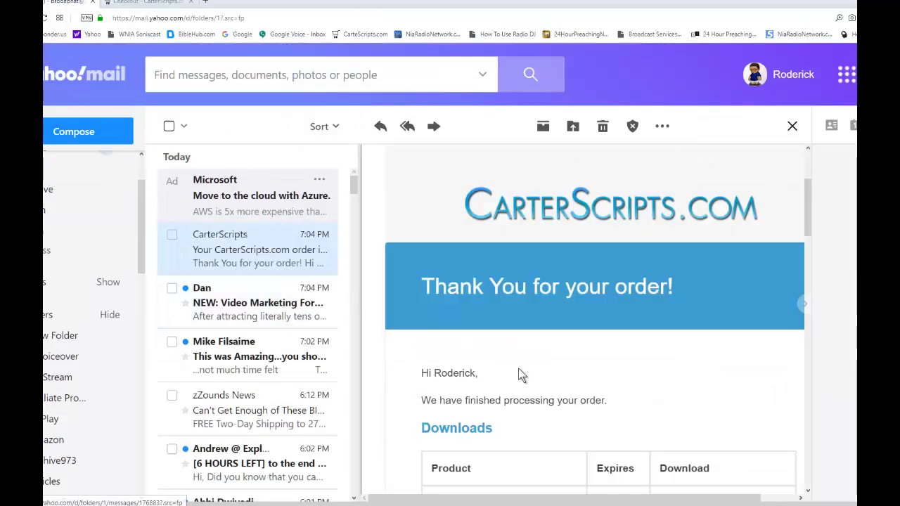
scroll(518, 369, down, 4)
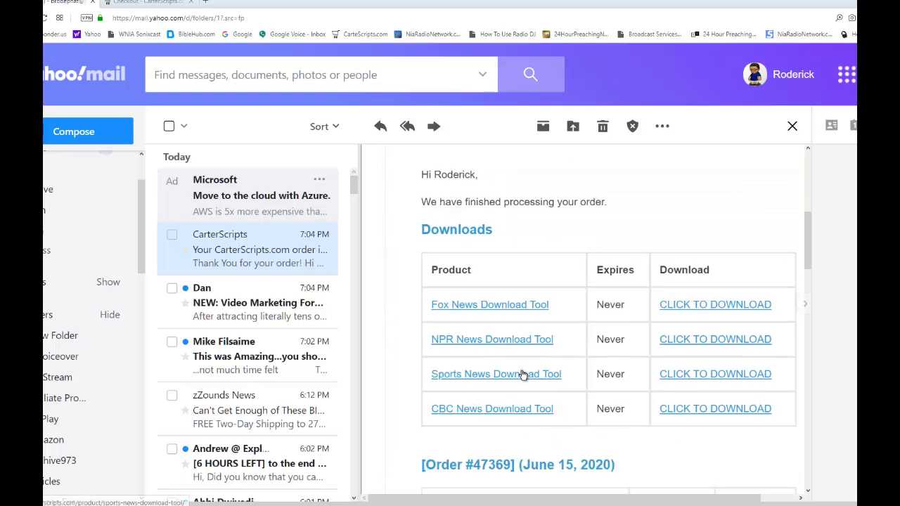
scroll(530, 364, down, 3)
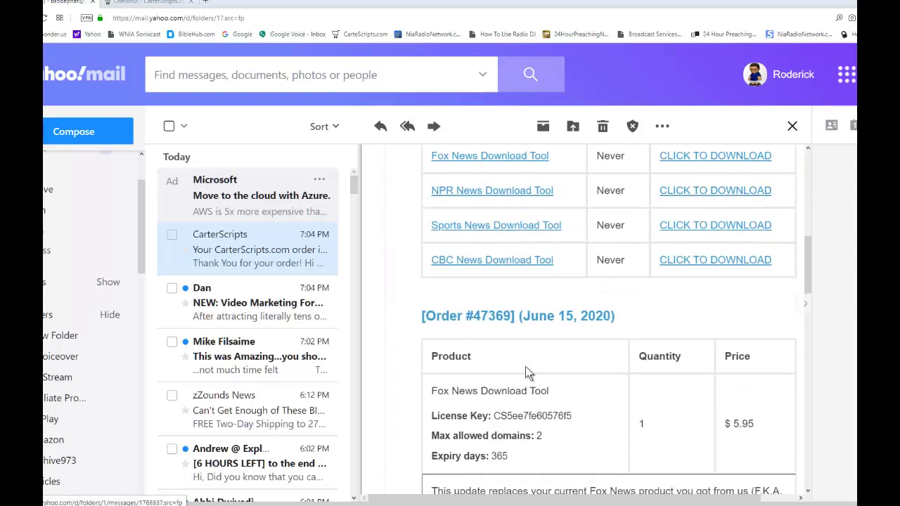
scroll(524, 378, down, 2)
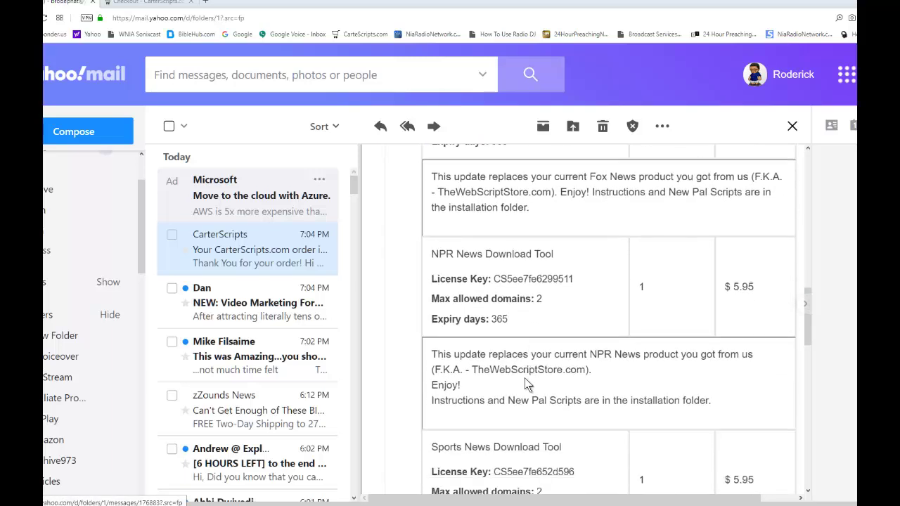
scroll(529, 378, up, 7)
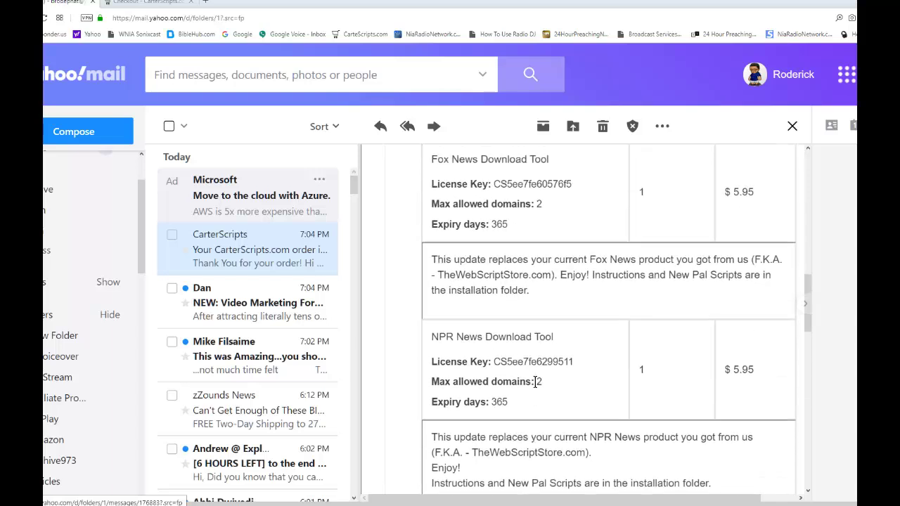
scroll(538, 352, up, 6)
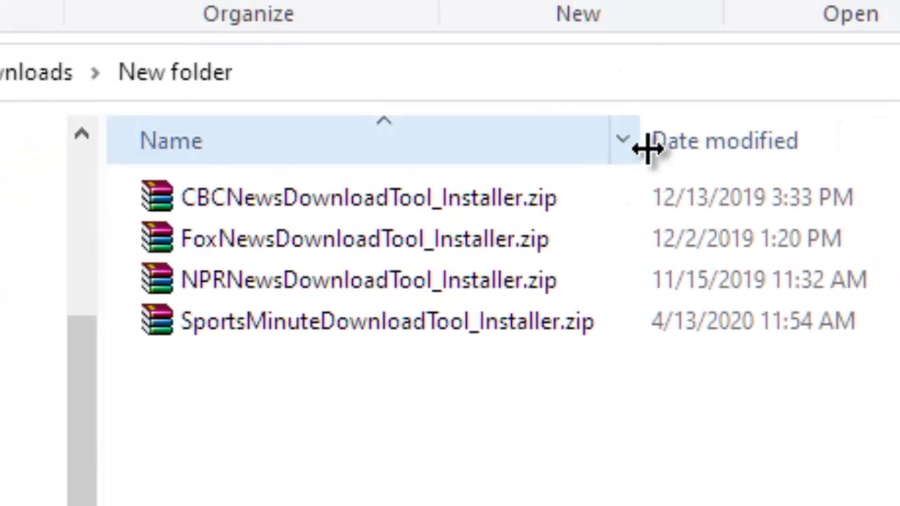
Widen the Name column and extract the CBC and Fox News installer zips.
drag(637, 145, 704, 137)
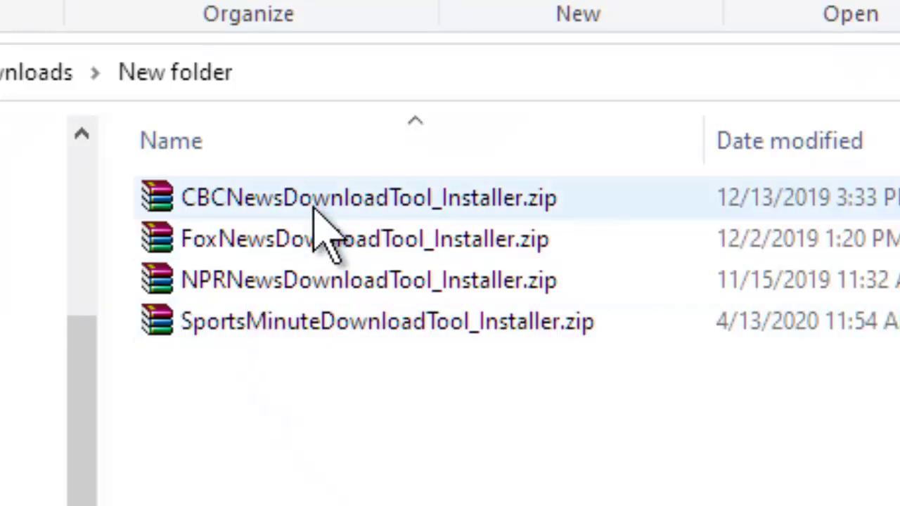
click(250, 194)
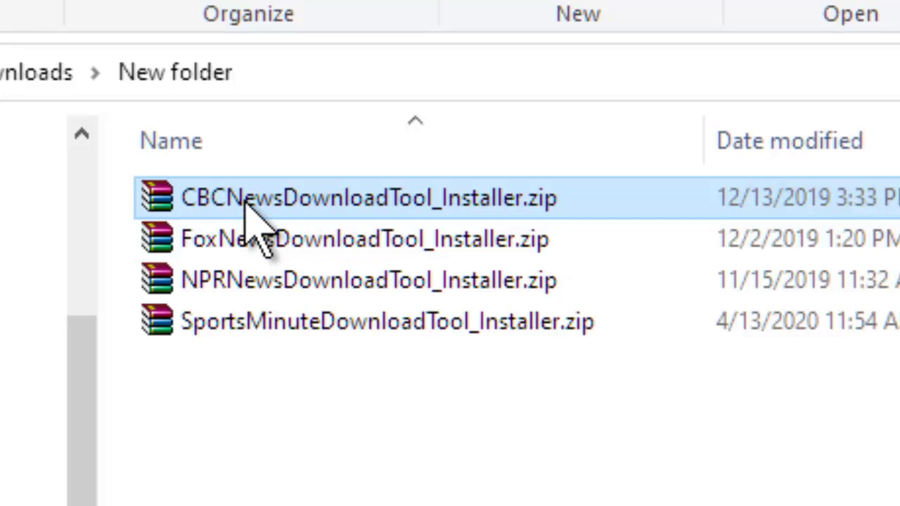
right_click(250, 204)
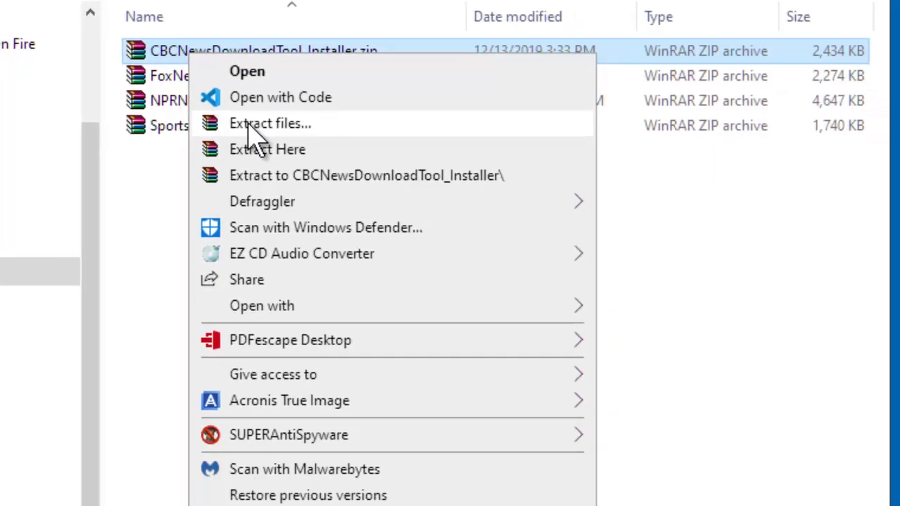
click(320, 318)
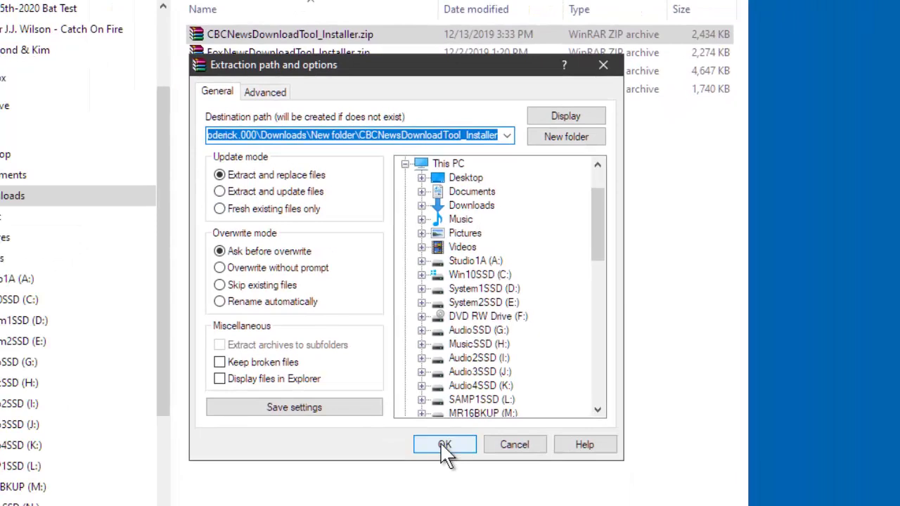
click(443, 444)
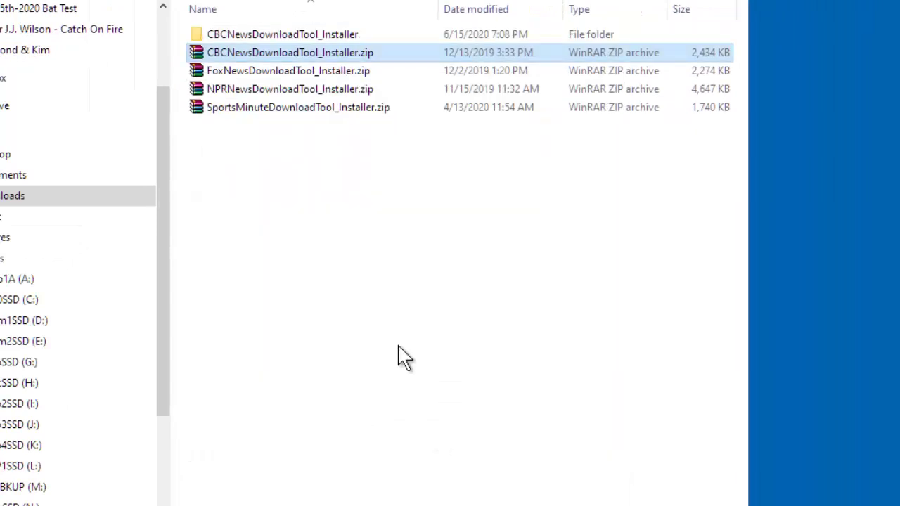
click(229, 69)
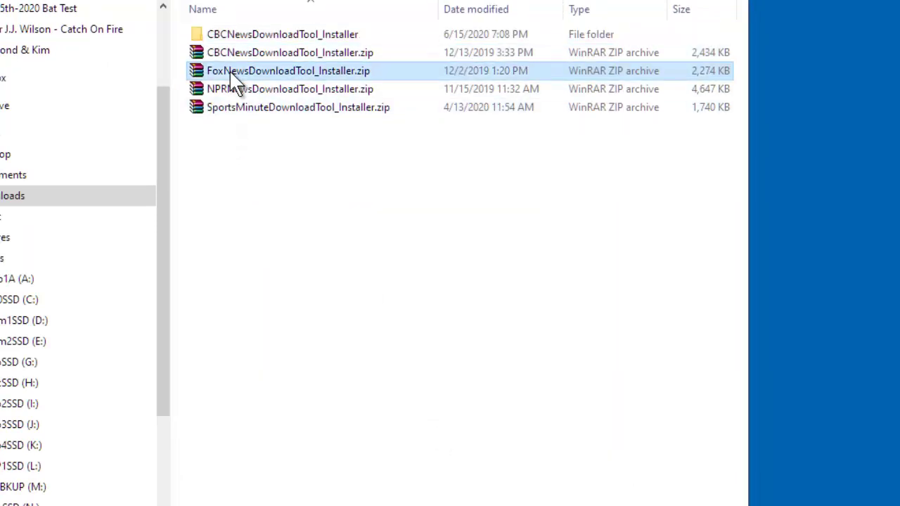
right_click(229, 69)
click(275, 127)
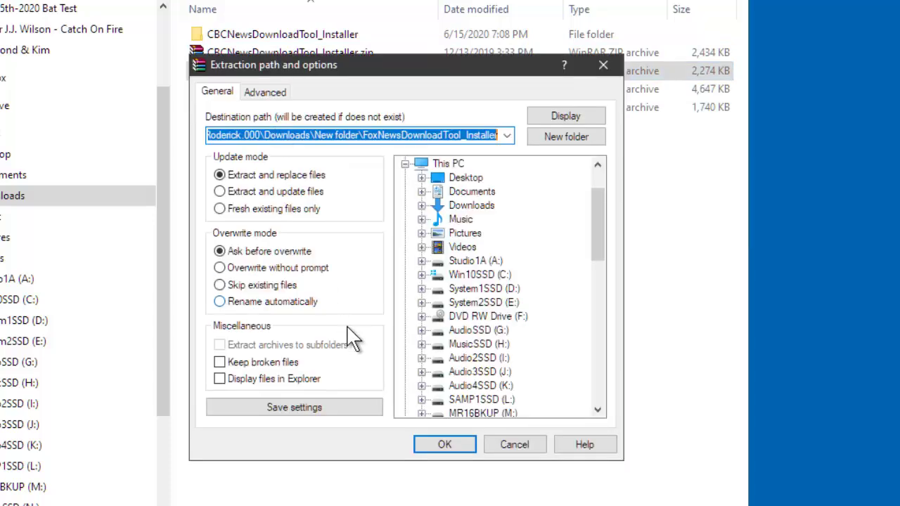
click(458, 450)
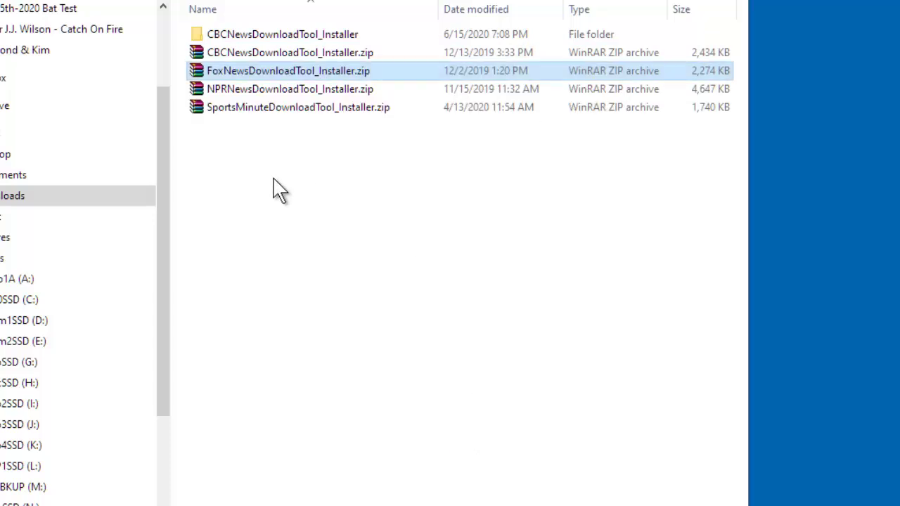
Extract the NPR and Sports Minute installer zips, then open the FoxNewsDownloadTool_Installer folder.
click(231, 110)
right_click(230, 108)
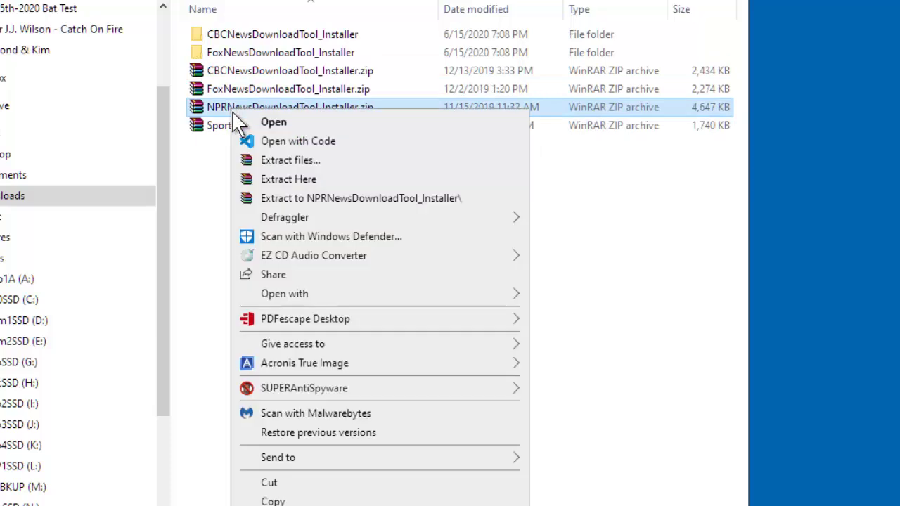
click(308, 162)
click(436, 444)
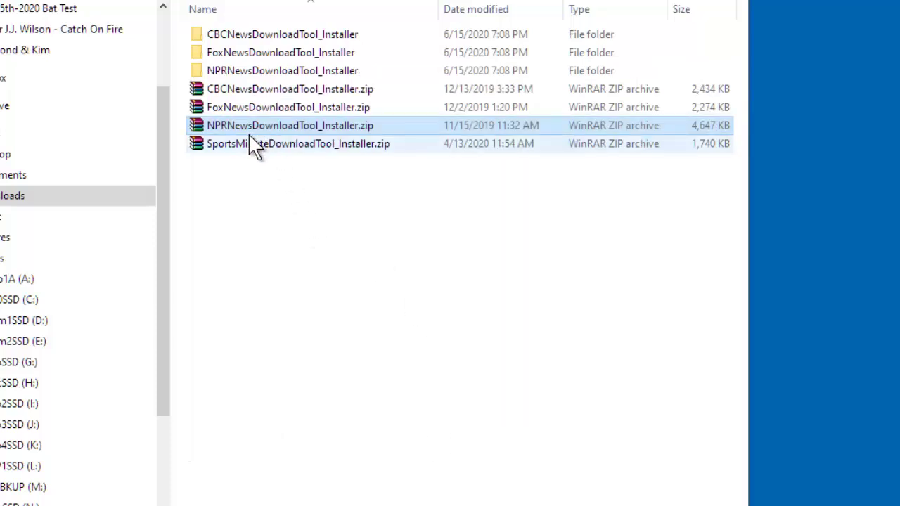
click(248, 141)
right_click(248, 141)
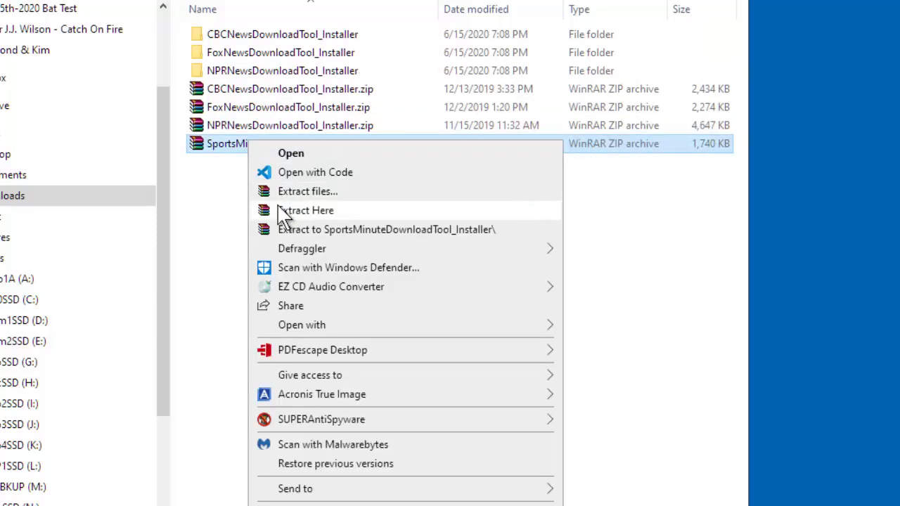
click(295, 191)
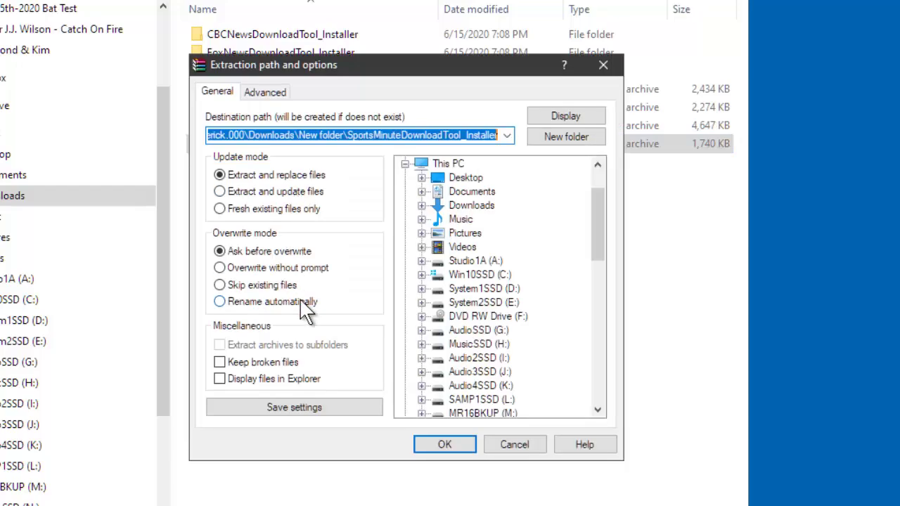
click(422, 442)
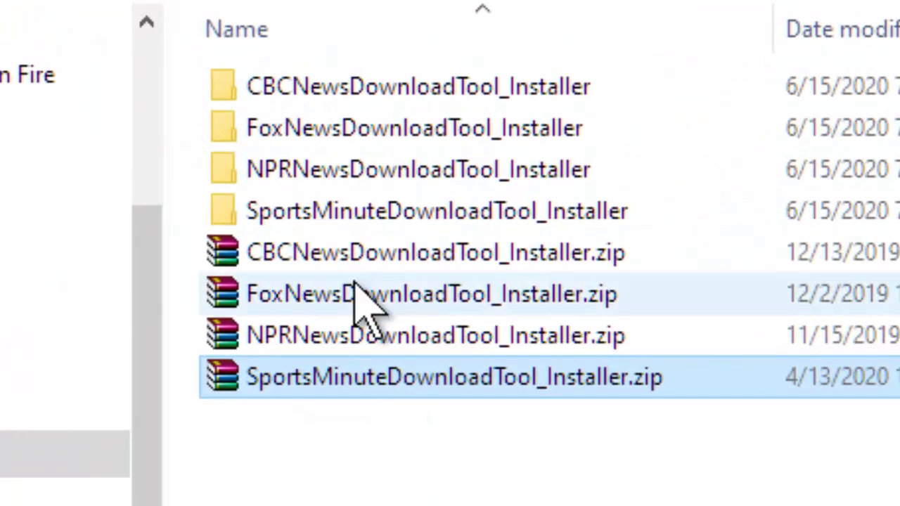
double_click(315, 127)
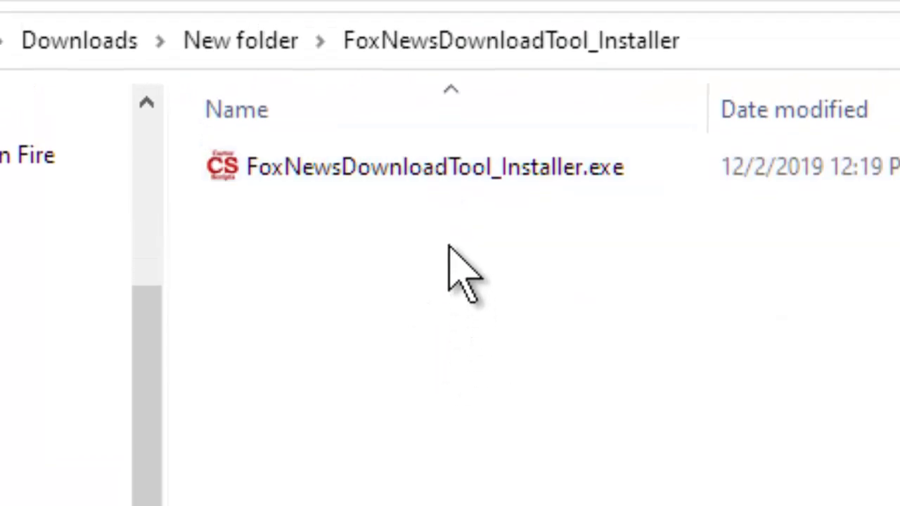
Launch the Fox News Download Tool installer and enter the user's name and e-mail address.
double_click(454, 169)
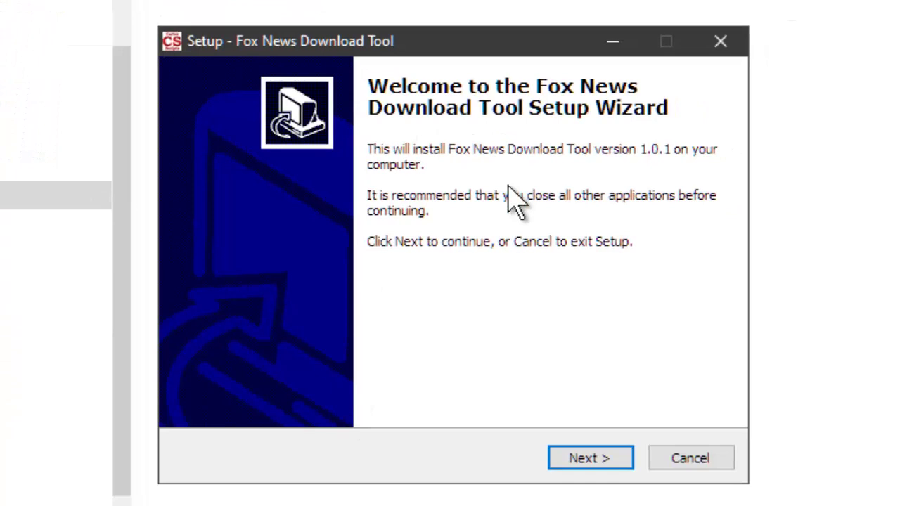
click(590, 461)
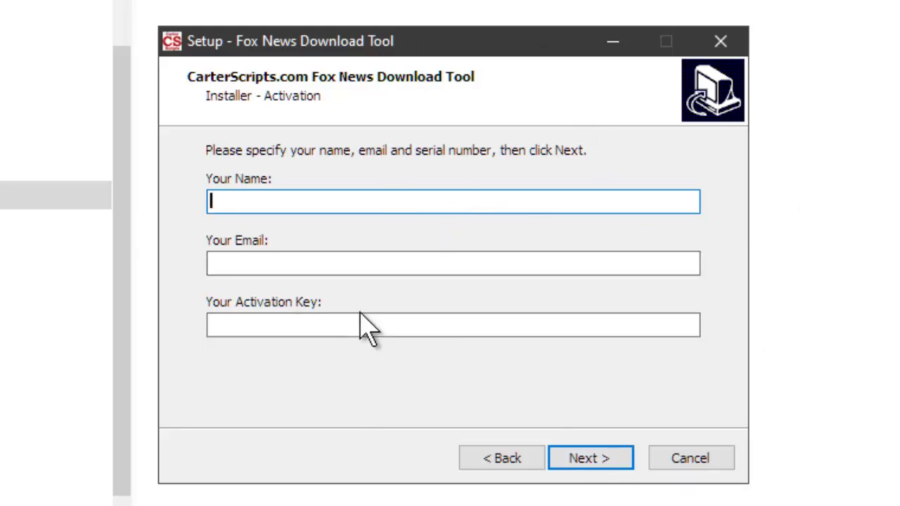
text(Roderick)
key(Tab)
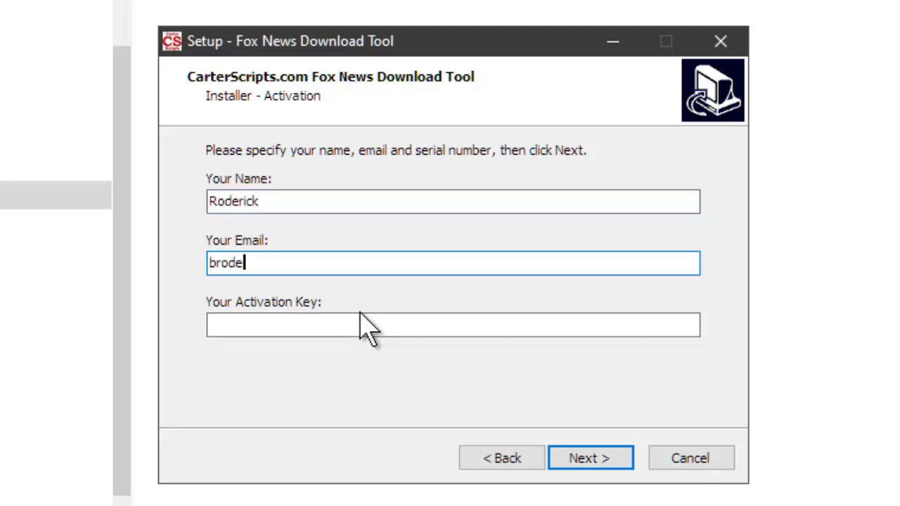
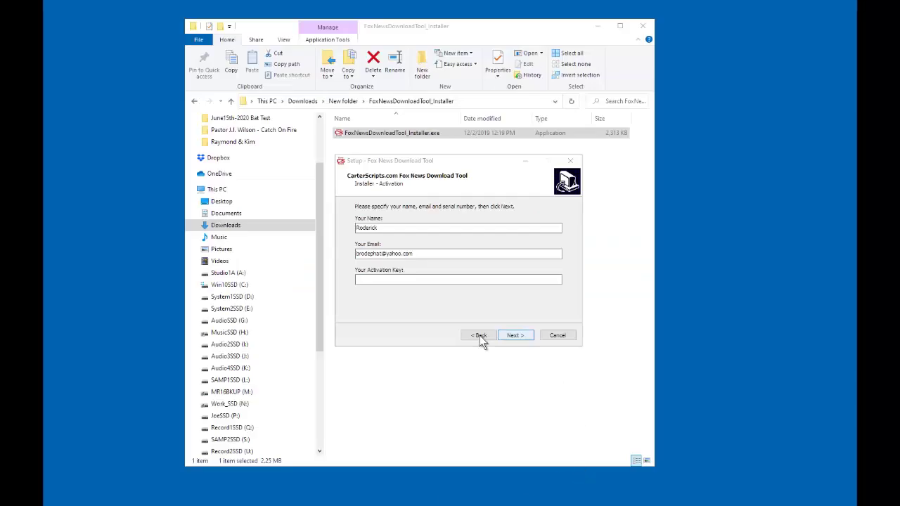
Paste the activation key, submit it, and dismiss the SOFTWARE ACTIVATED confirmation.
click(293, 325)
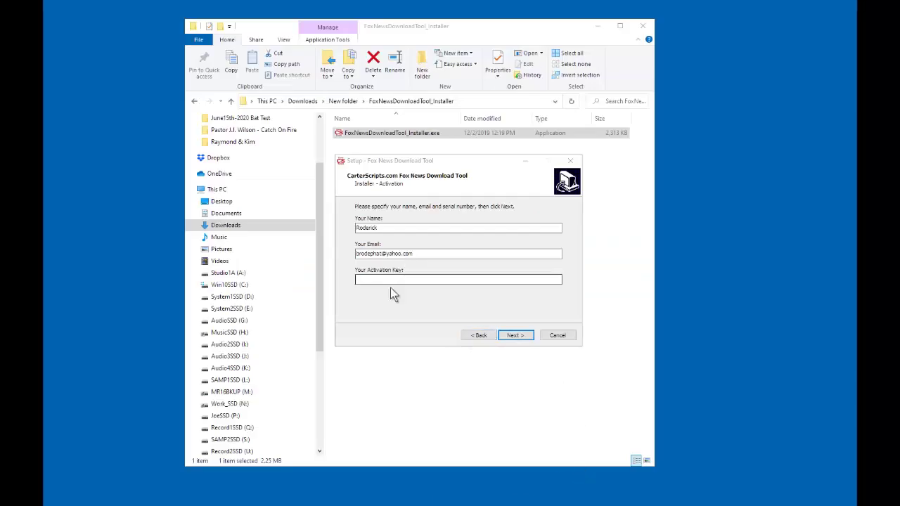
click(392, 279)
right_click(391, 279)
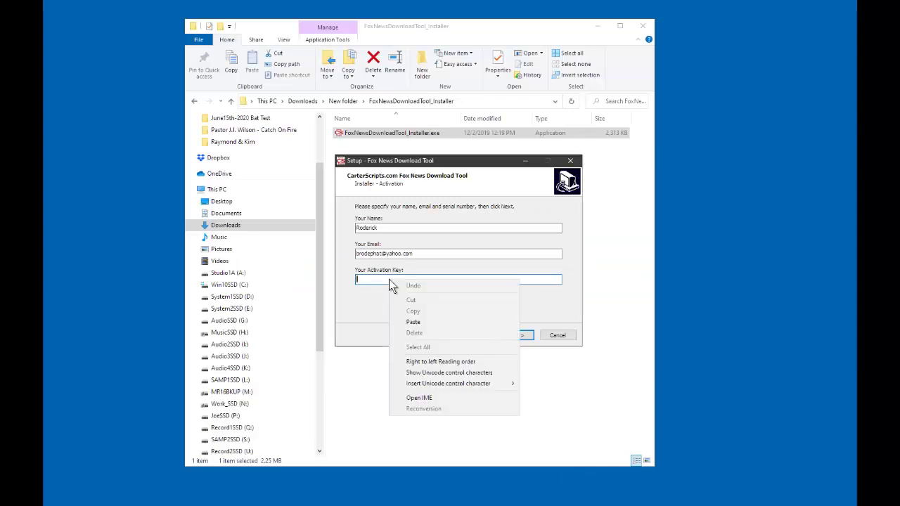
click(429, 323)
click(515, 336)
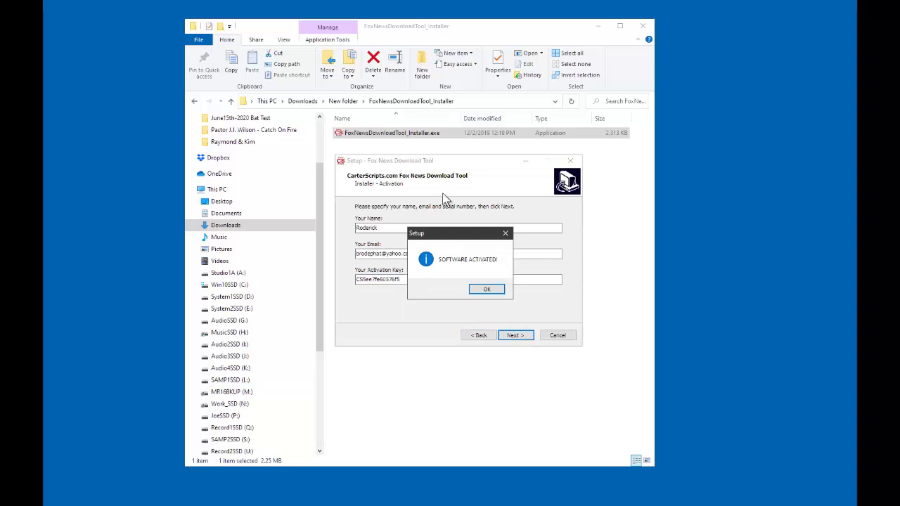
click(488, 294)
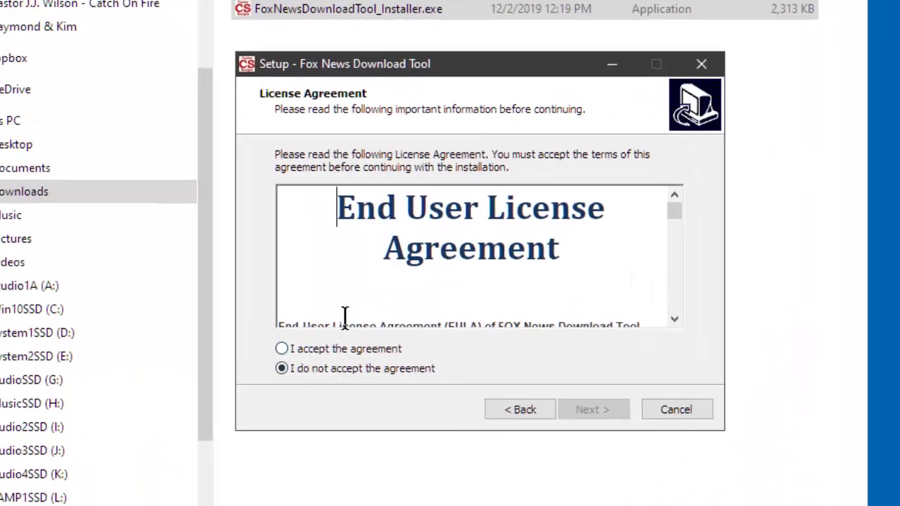
Accept the license agreement and browse for an install folder, closing the browser unchanged.
click(318, 352)
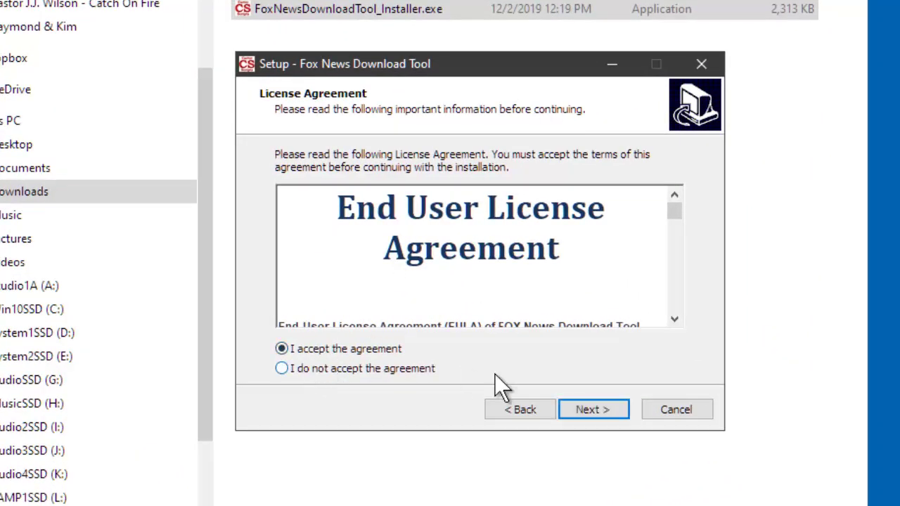
click(604, 412)
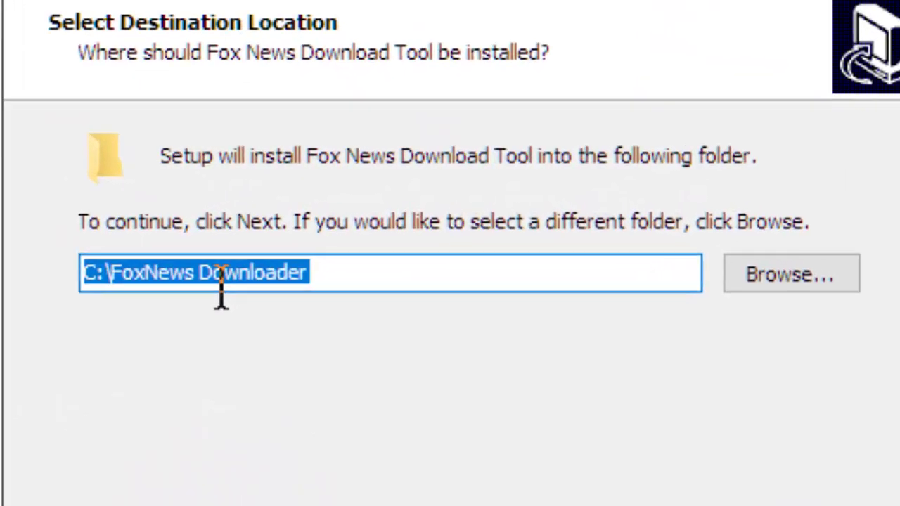
click(355, 270)
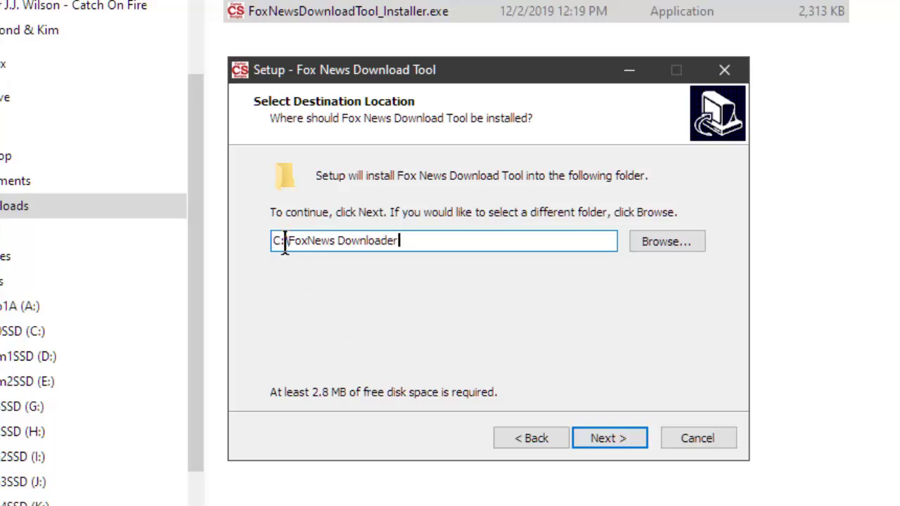
click(668, 241)
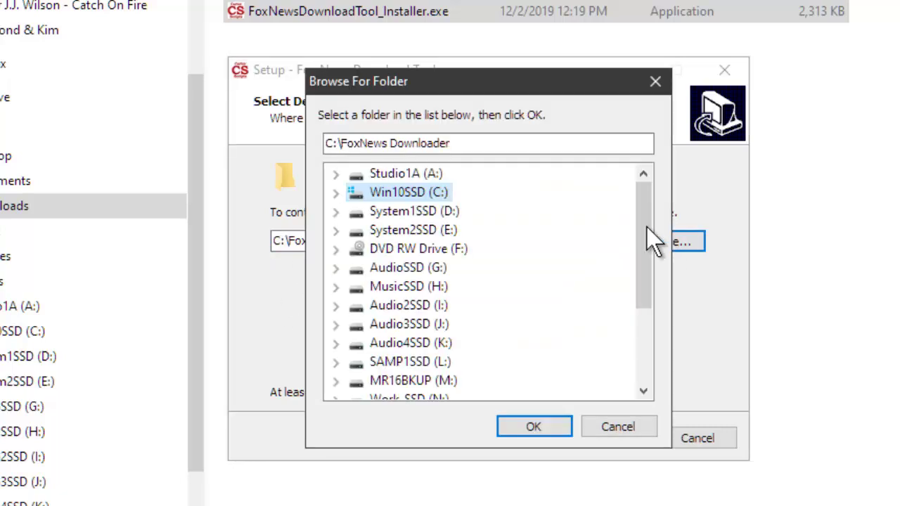
drag(641, 226, 669, 175)
click(619, 427)
Change the install path to A:\FoxNews Downloader, install the tool, and finish the wizard.
click(458, 241)
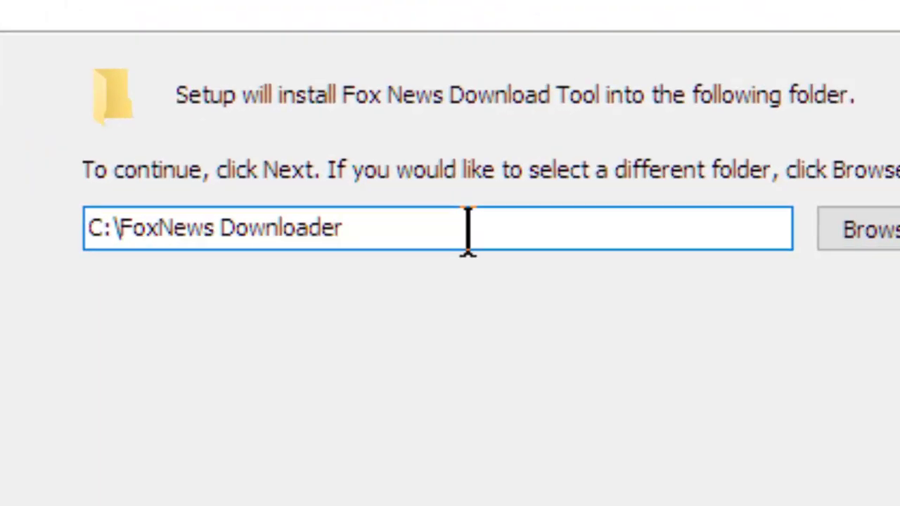
key(Left)
key(Left)
key(Left)
key(Left)
key(Left)
key(Left)
key(Left)
key(Left)
key(Left)
key(Left)
key(Left)
key(Left)
key(Left)
key(Left)
key(Left)
key(Left)
key(Left)
key(Left)
key(Left)
key(Left)
key(Delete)
text(A)
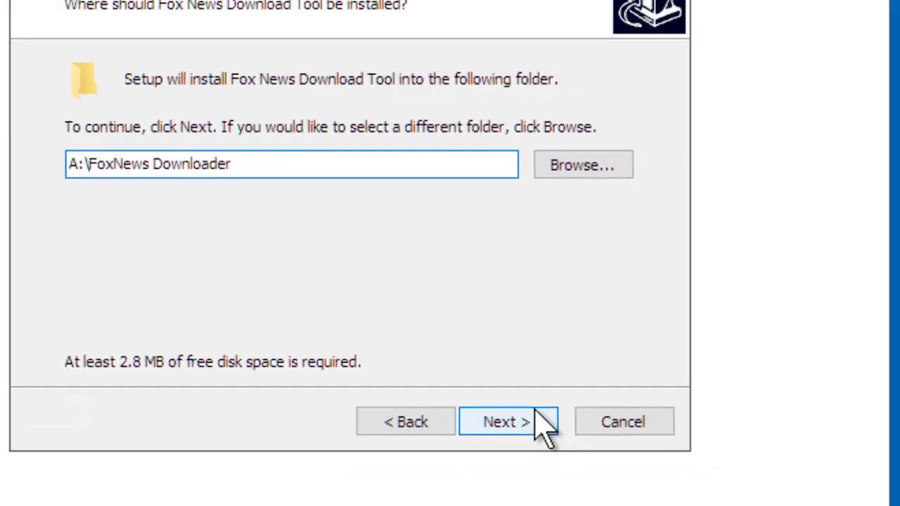
click(543, 426)
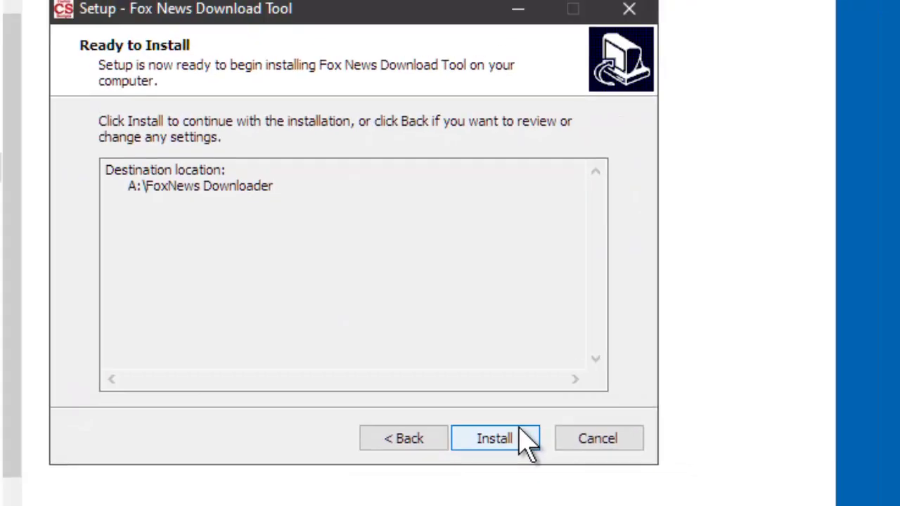
click(533, 433)
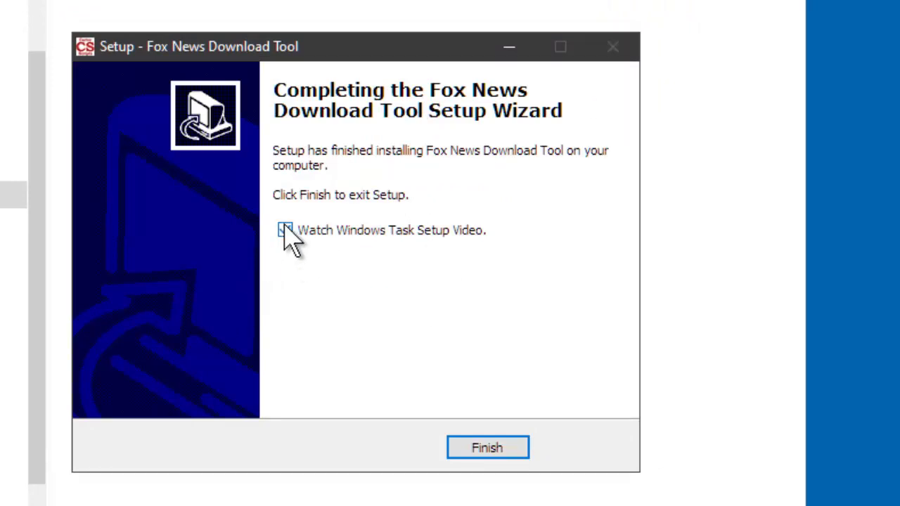
click(492, 449)
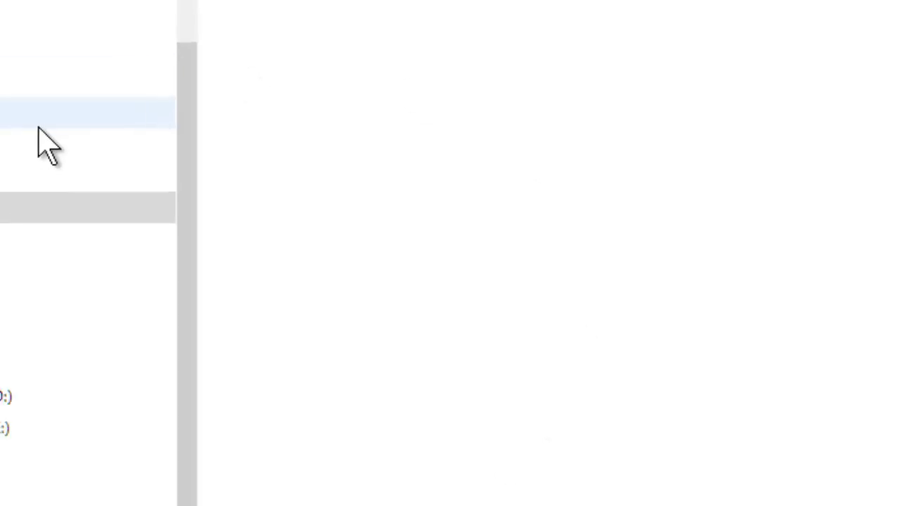
Browse to A:\FoxNews Downloader on Studio1A and open its playback folder holding fox_news.mp3.
click(204, 391)
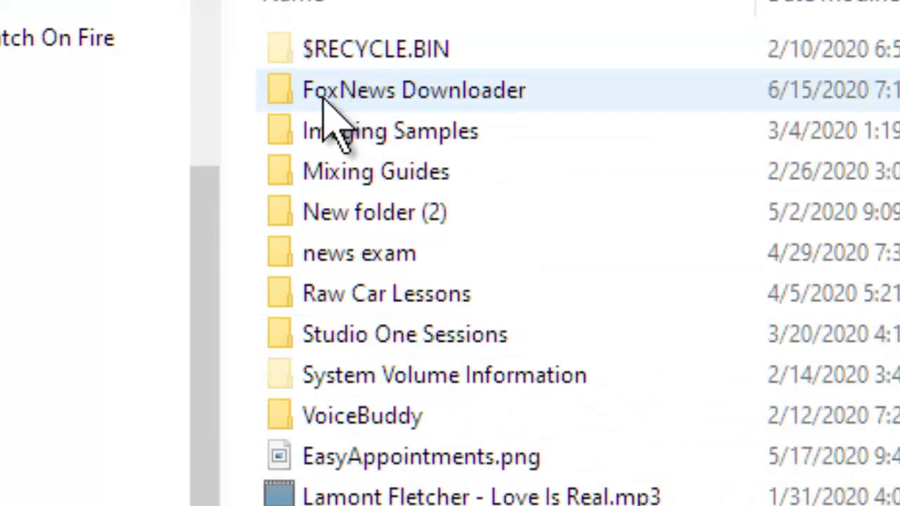
mouse_move(406, 93)
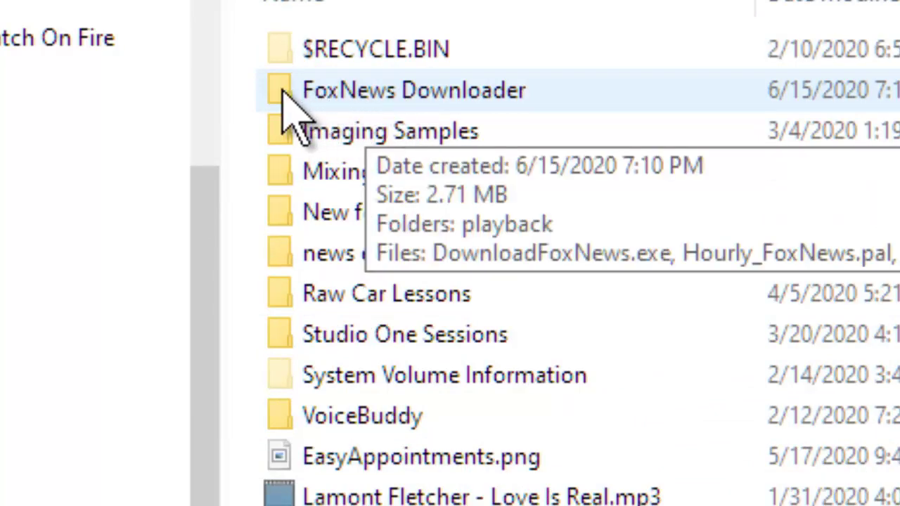
double_click(436, 93)
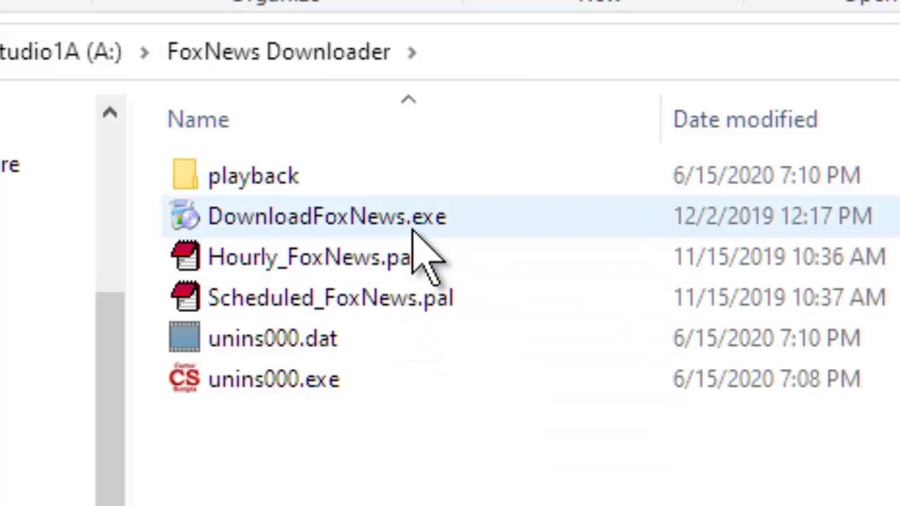
mouse_move(342, 225)
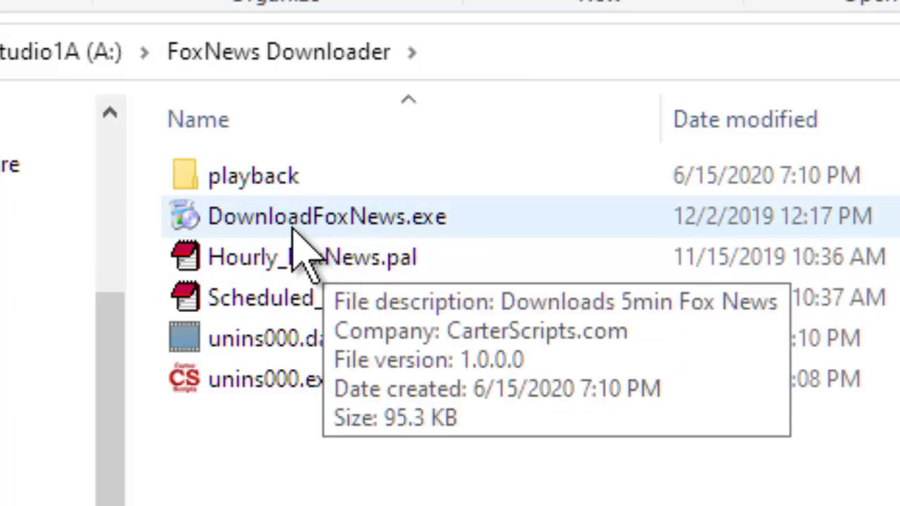
click(342, 224)
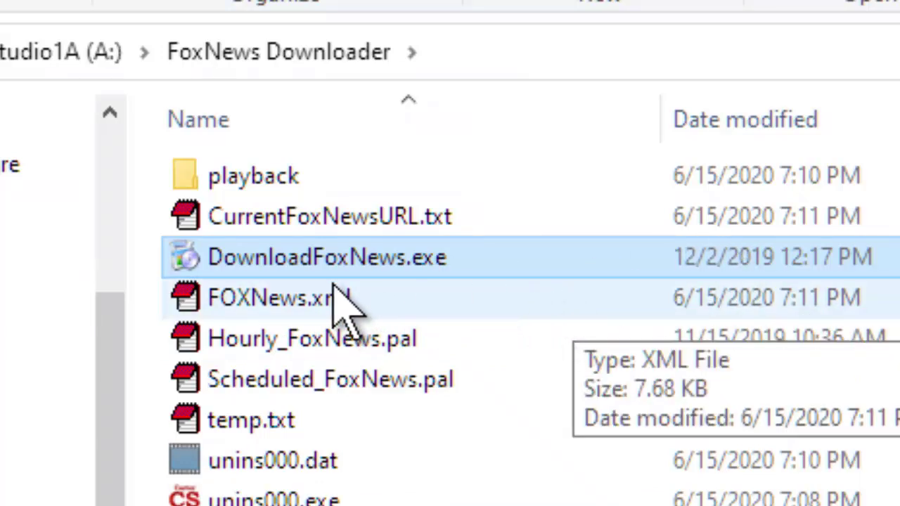
double_click(247, 190)
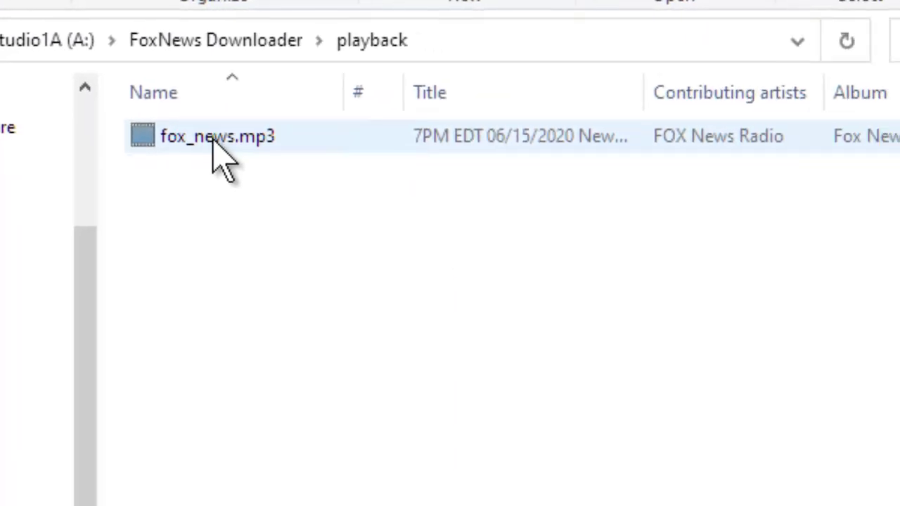
Check the file properties of fox_news.mp3.
right_click(214, 140)
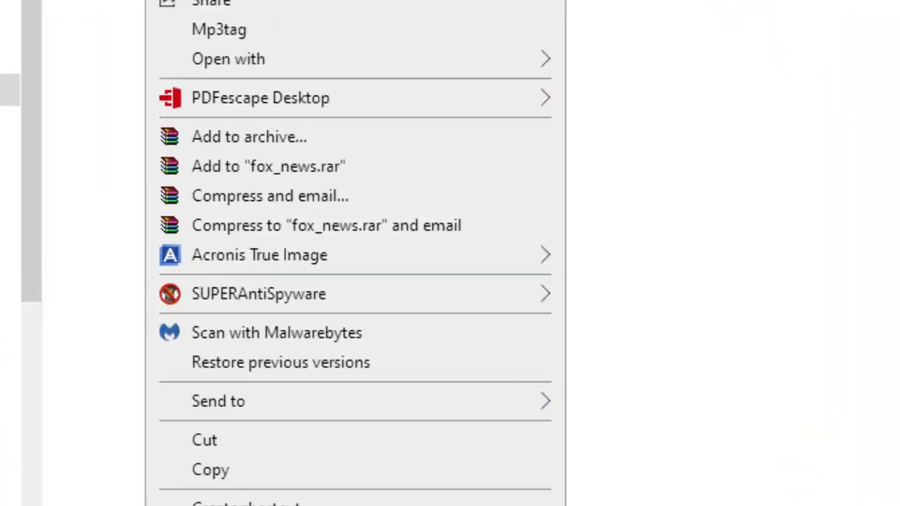
click(243, 422)
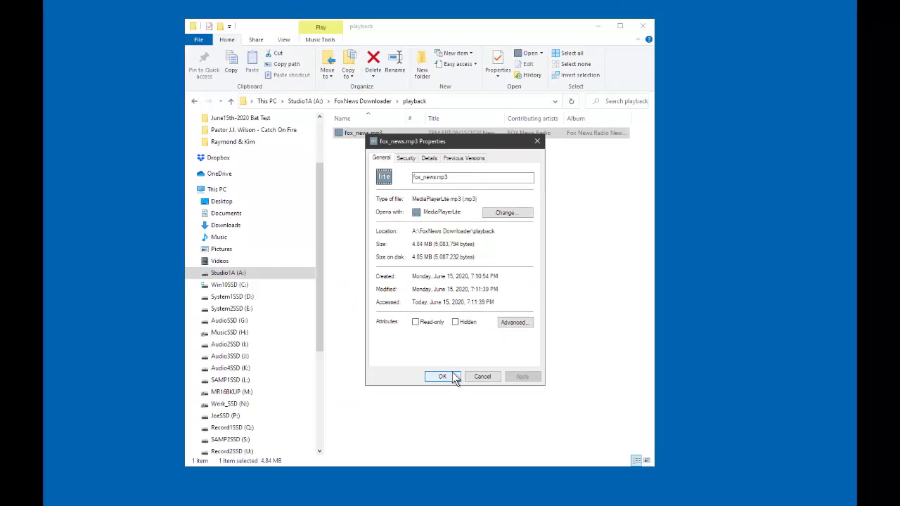
click(443, 377)
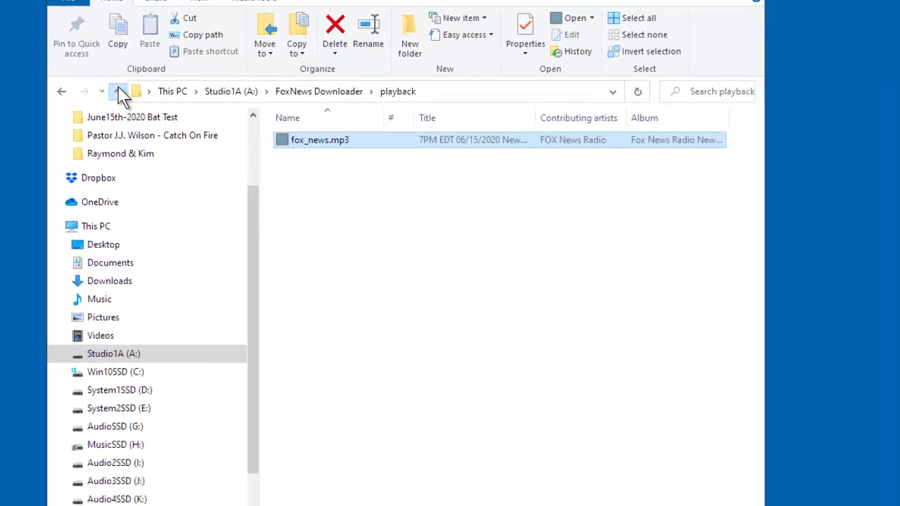
Return to the FoxNews Downloader folder and select DownloadFoxNews.exe.
click(232, 101)
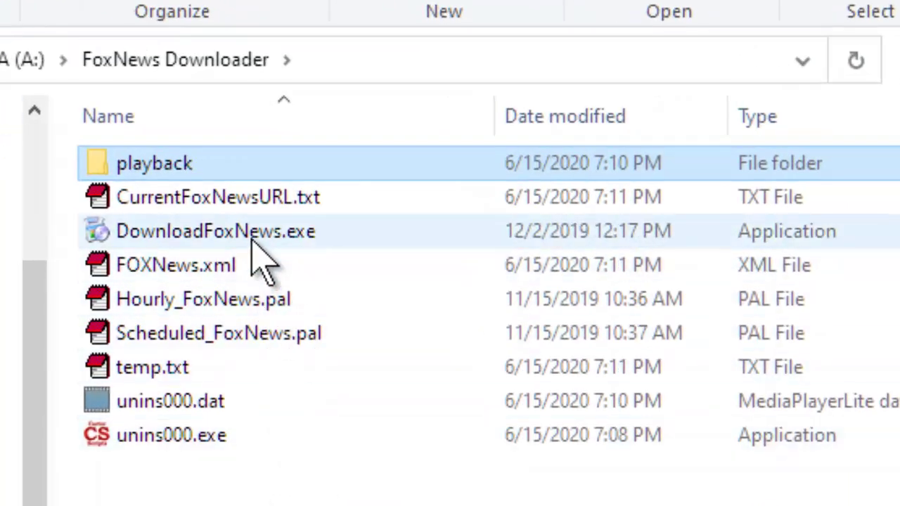
mouse_move(256, 242)
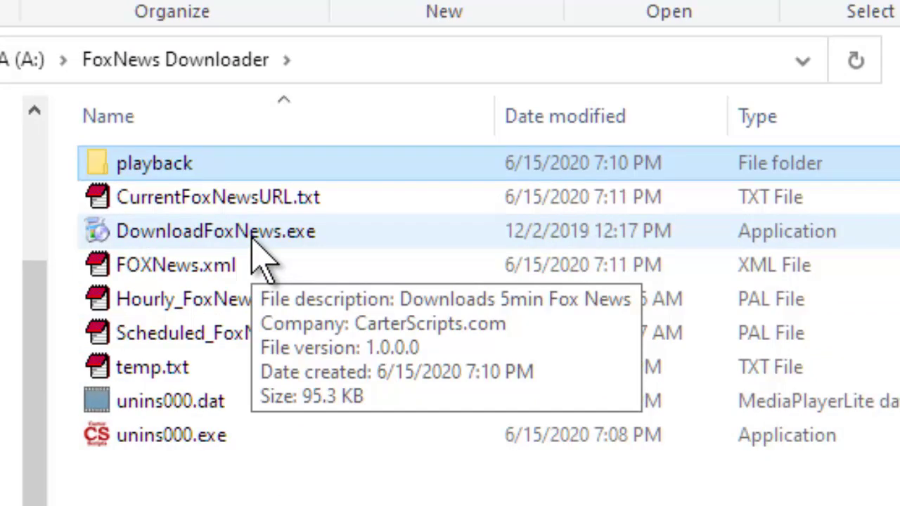
mouse_move(270, 451)
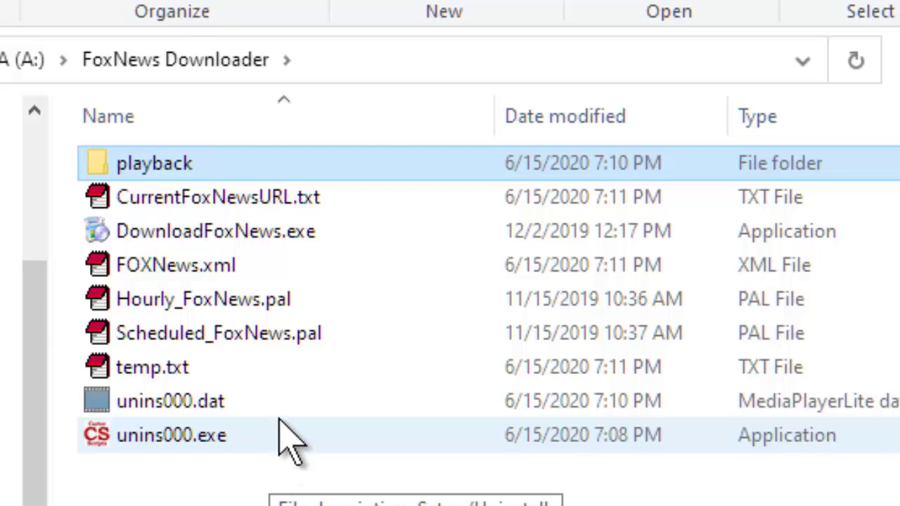
click(173, 231)
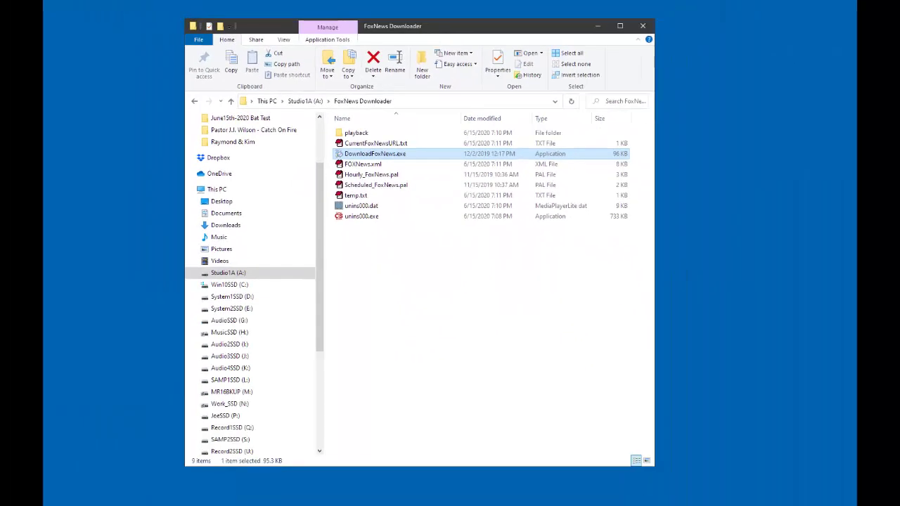
Launch Task Scheduler via 'task sch' search, widen its panes, and show the Task Scheduler Library.
key(super)
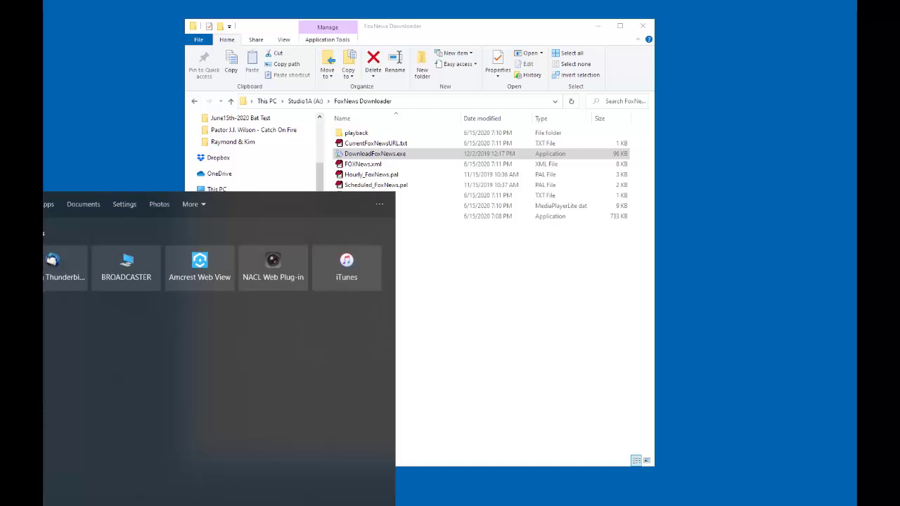
text(task sch)
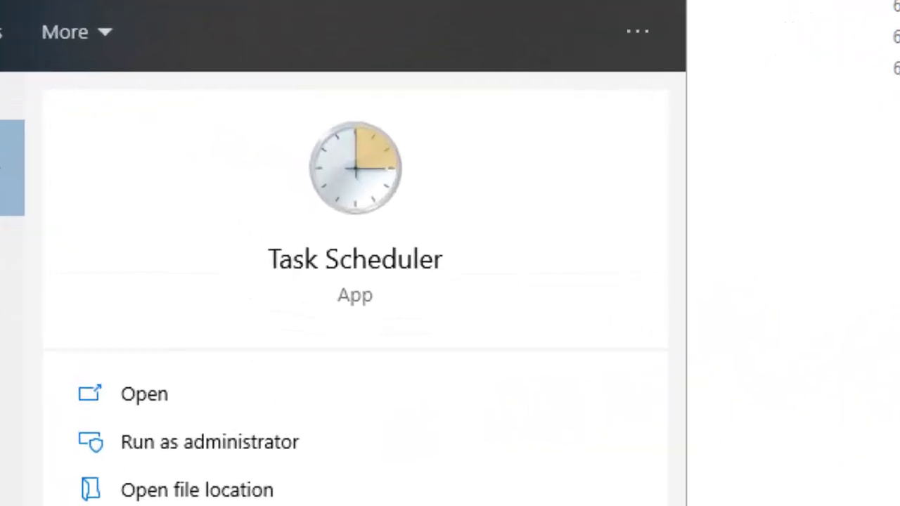
click(365, 225)
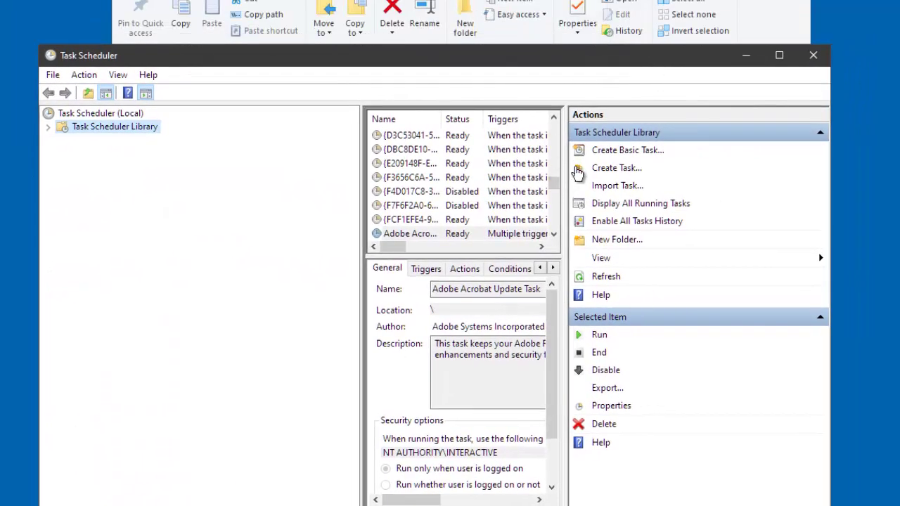
drag(360, 160, 196, 152)
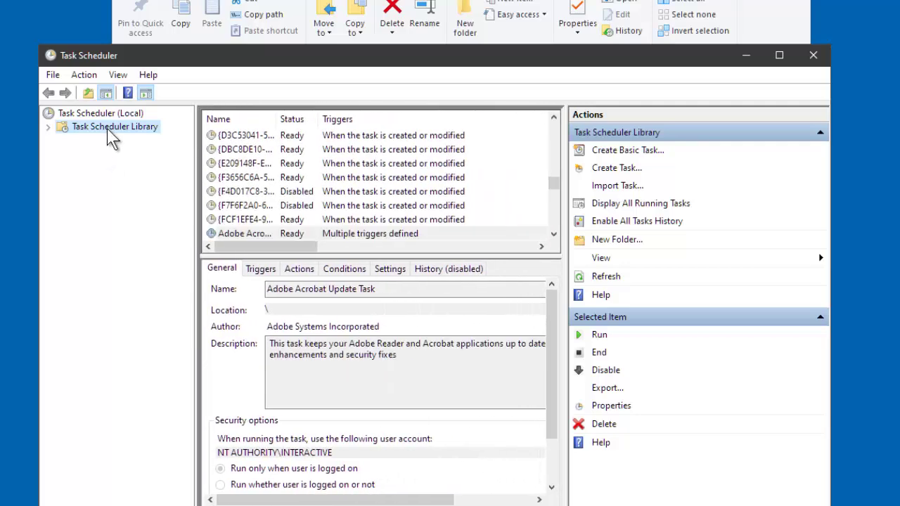
key(alt+Tab)
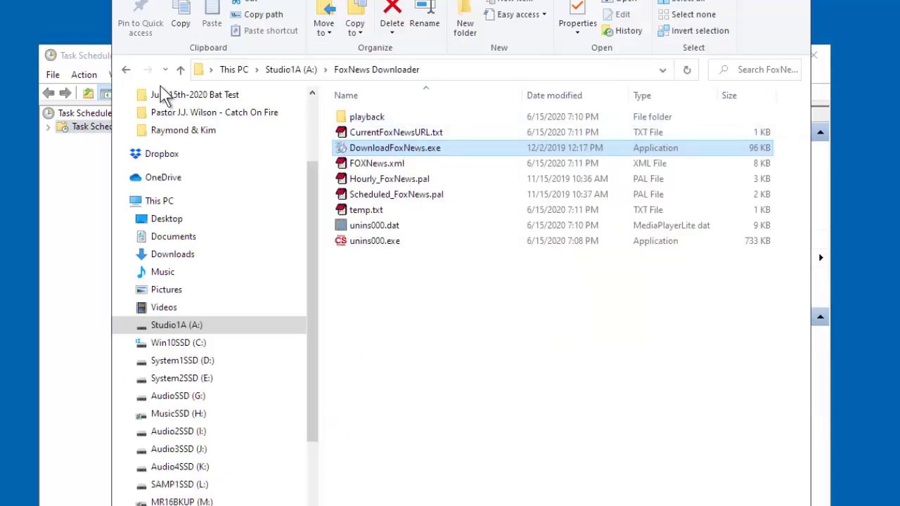
click(55, 241)
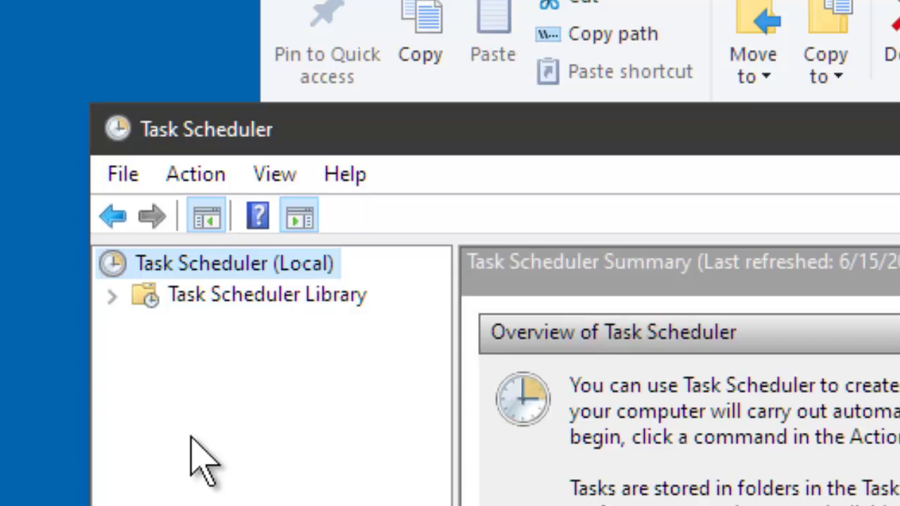
click(242, 299)
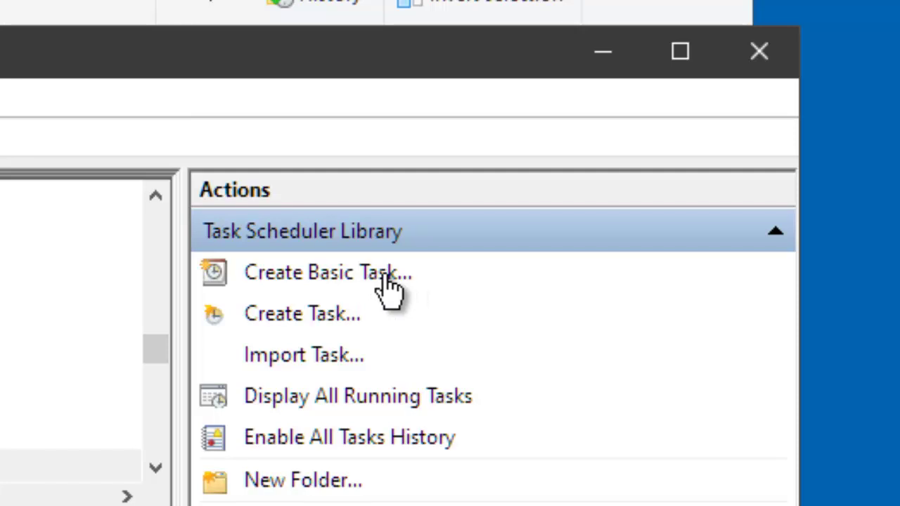
Create a task running whether logged on or not, with highest privileges, configured for Windows 10.
click(320, 316)
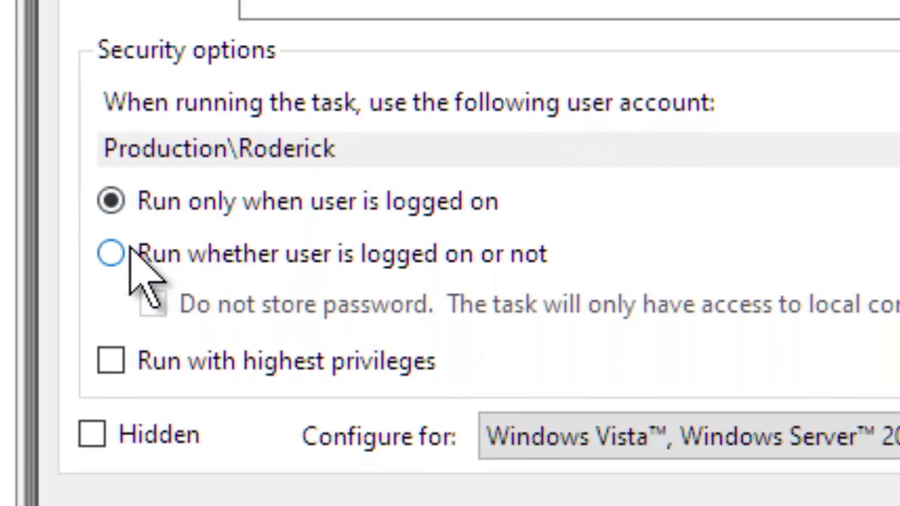
click(110, 251)
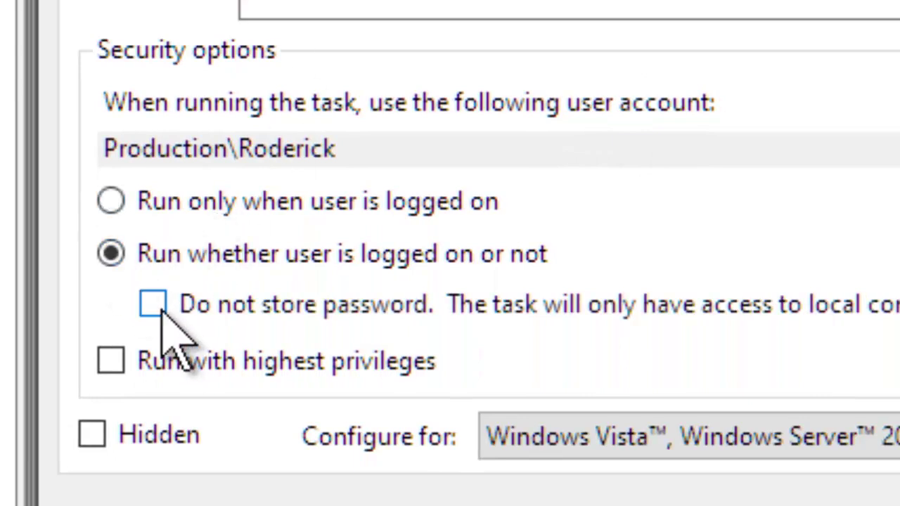
click(112, 361)
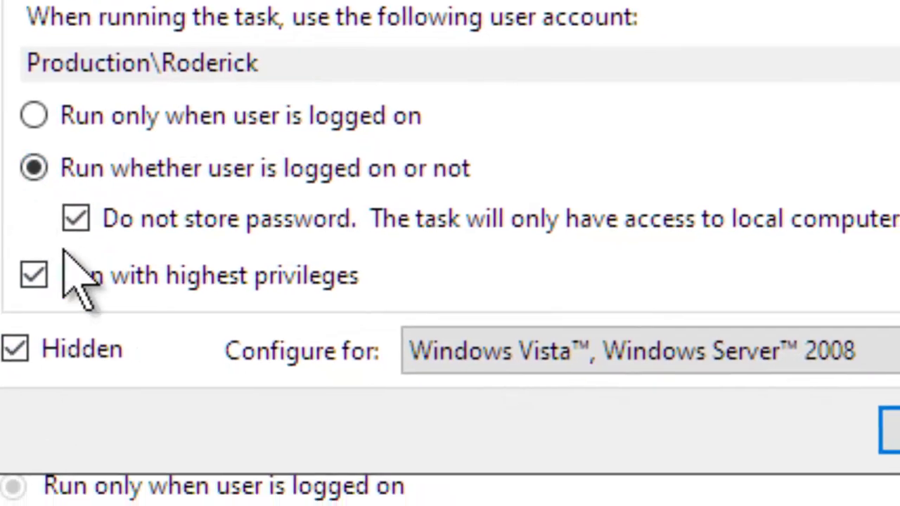
click(526, 367)
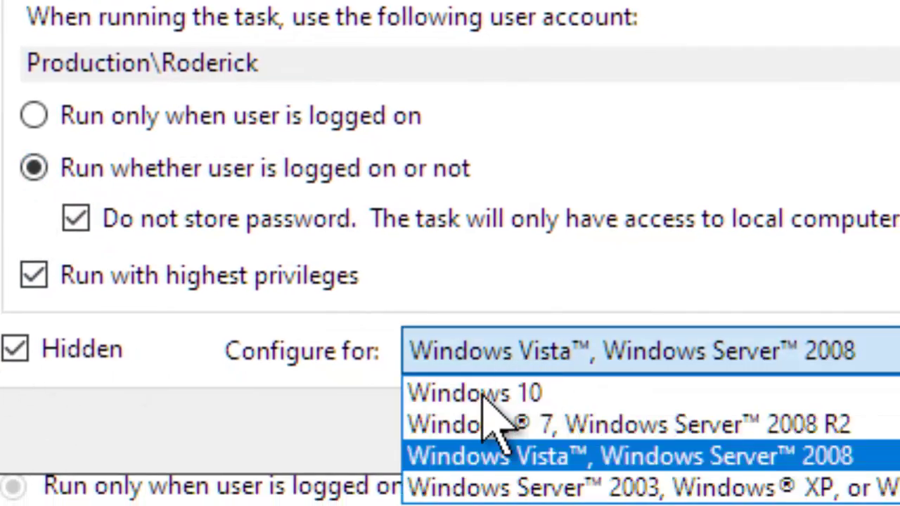
click(496, 392)
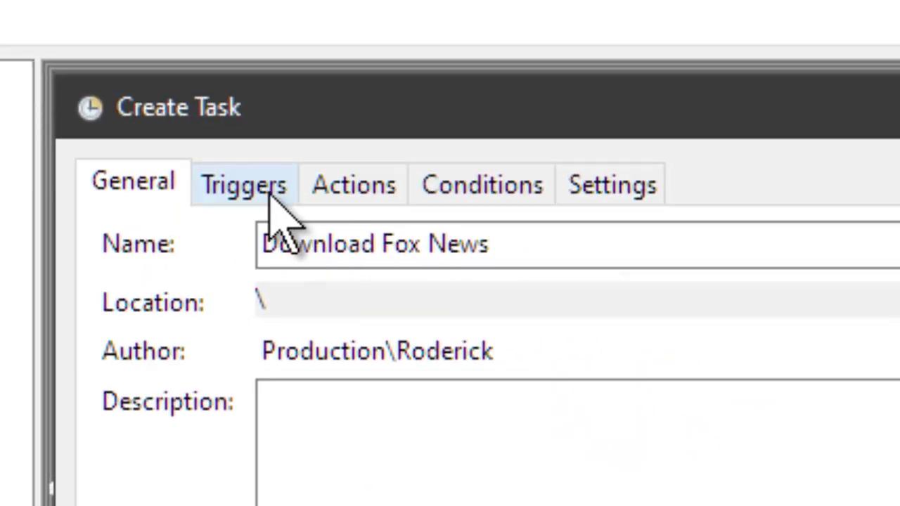
click(274, 196)
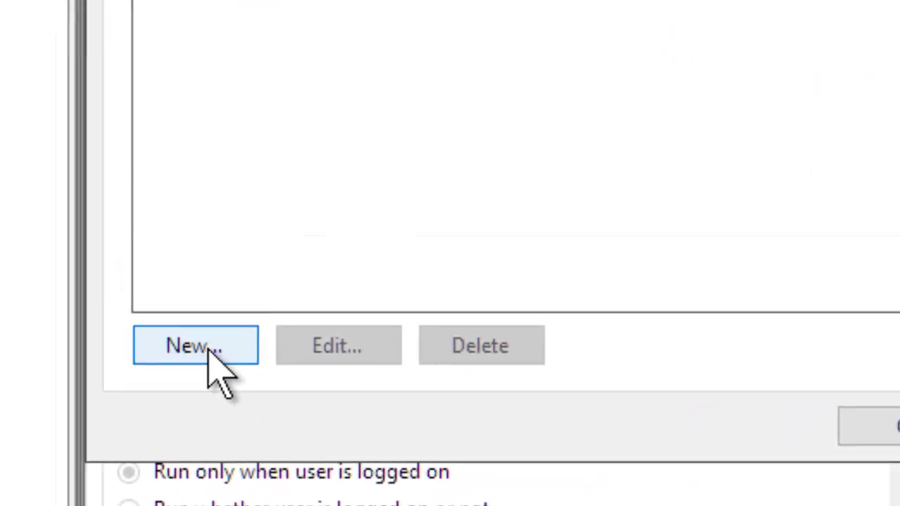
Add a new Daily trigger recurring every 1 day and begin editing its start time.
click(210, 356)
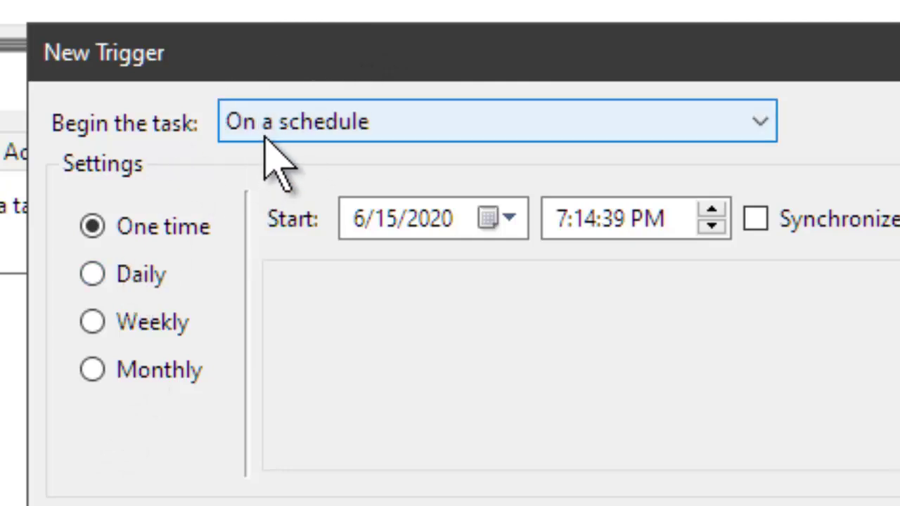
click(92, 276)
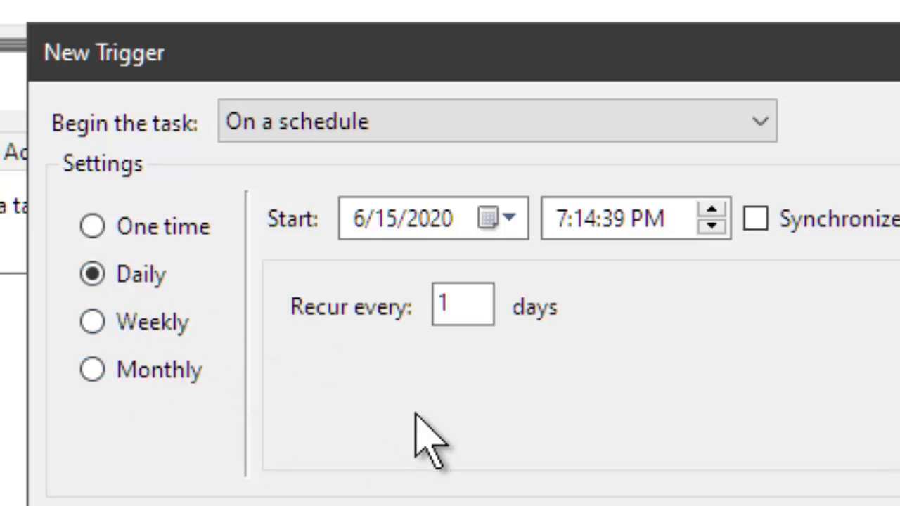
click(588, 226)
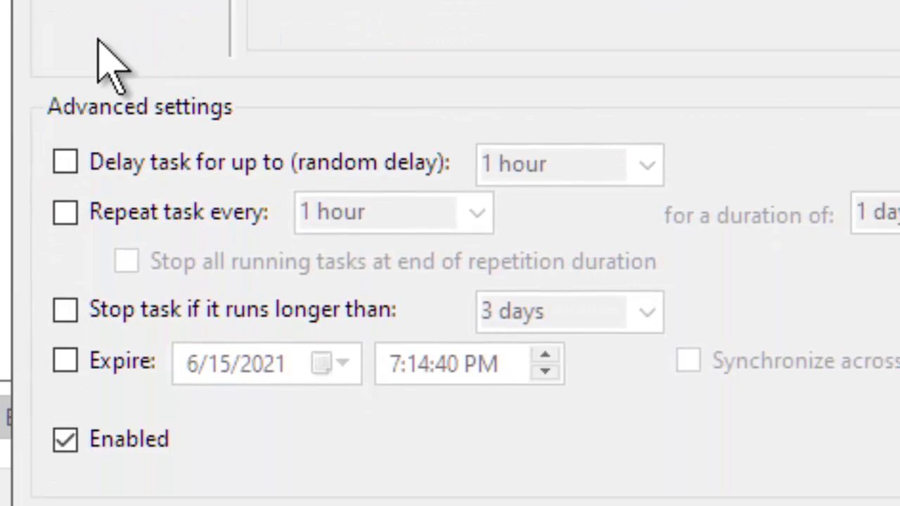
Set the trigger to start at 7:30:00 PM, repeating every 1 hour indefinitely, and save it.
click(64, 216)
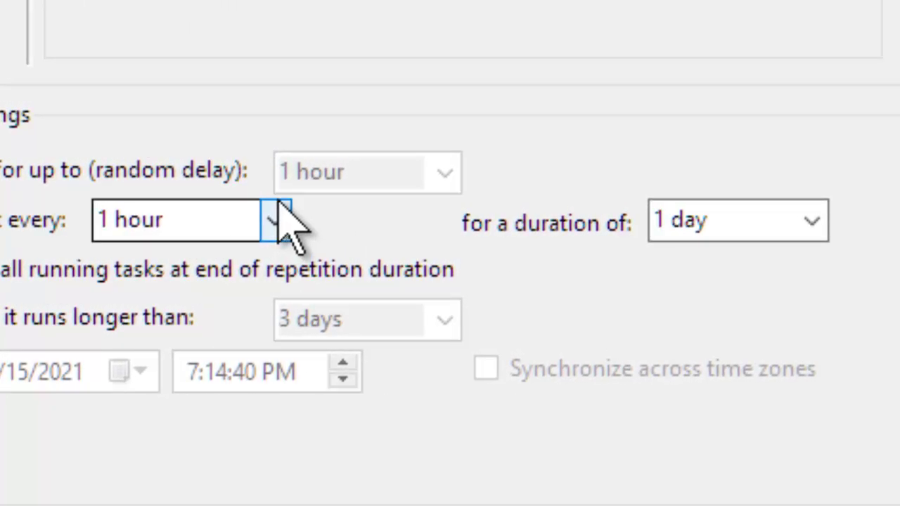
click(811, 222)
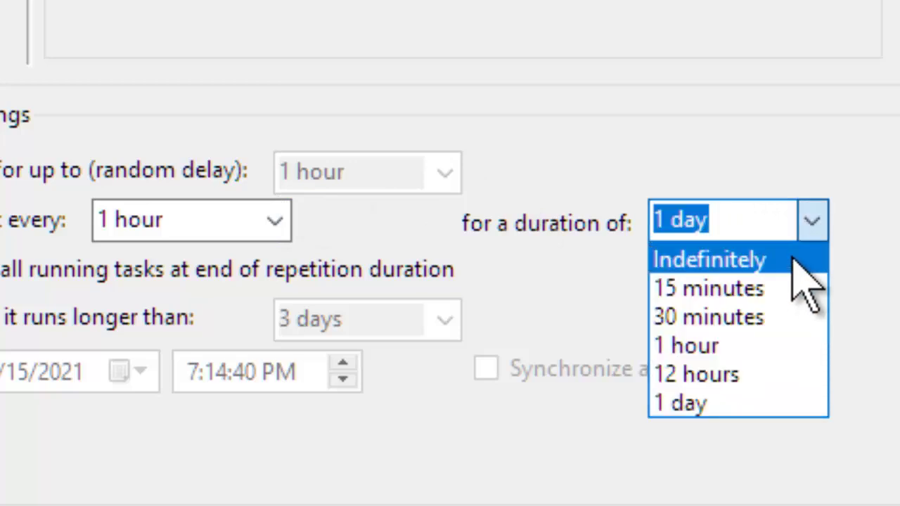
click(794, 260)
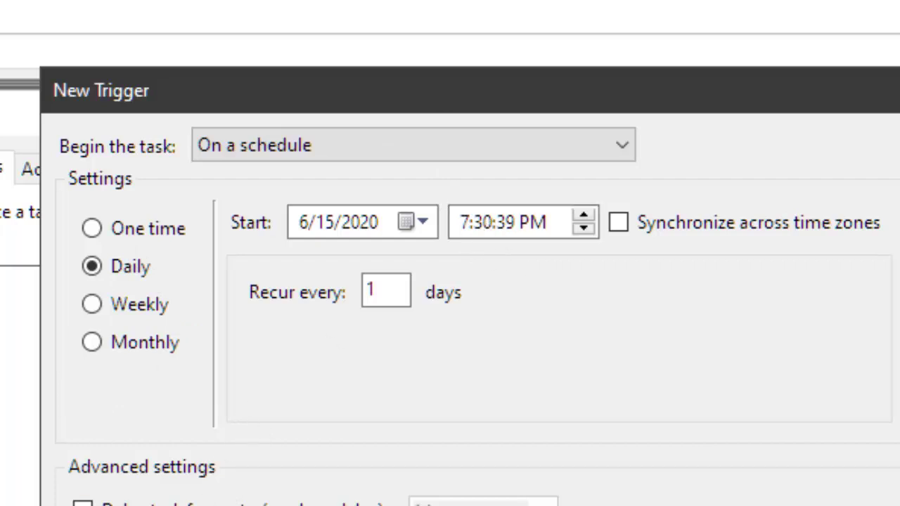
click(517, 232)
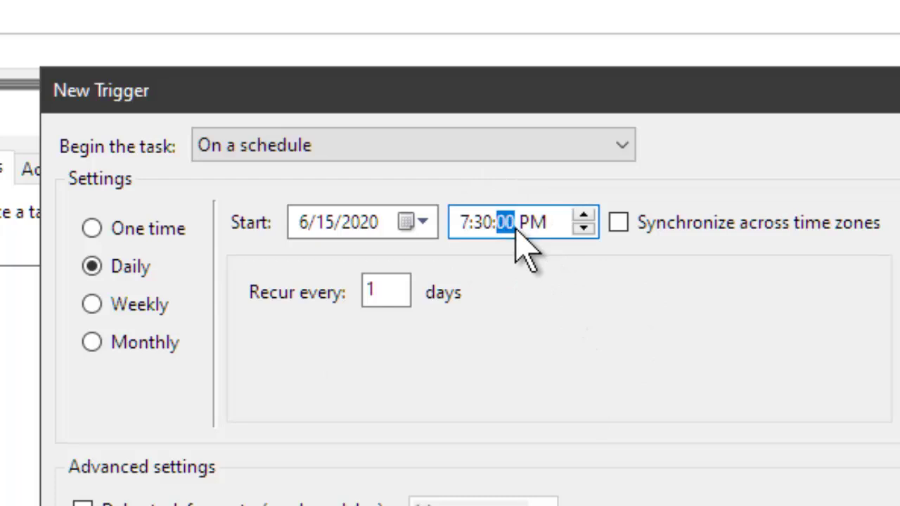
click(480, 222)
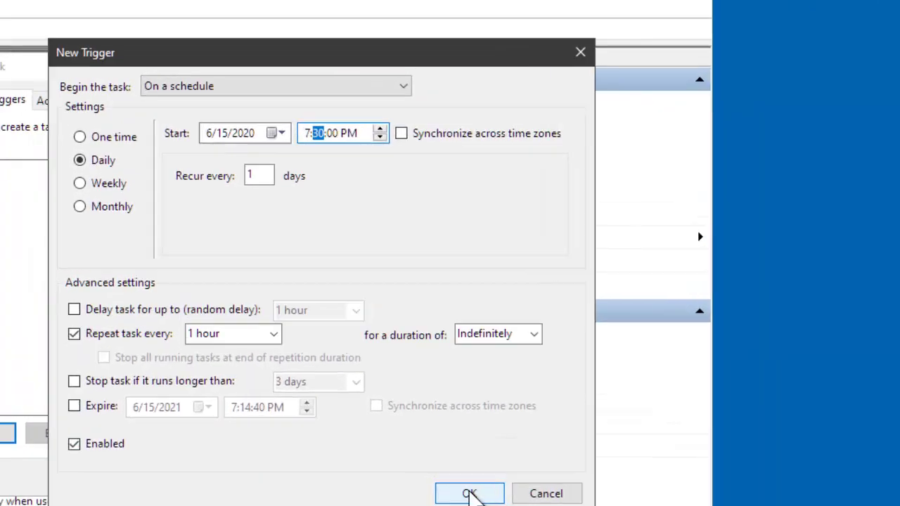
click(470, 495)
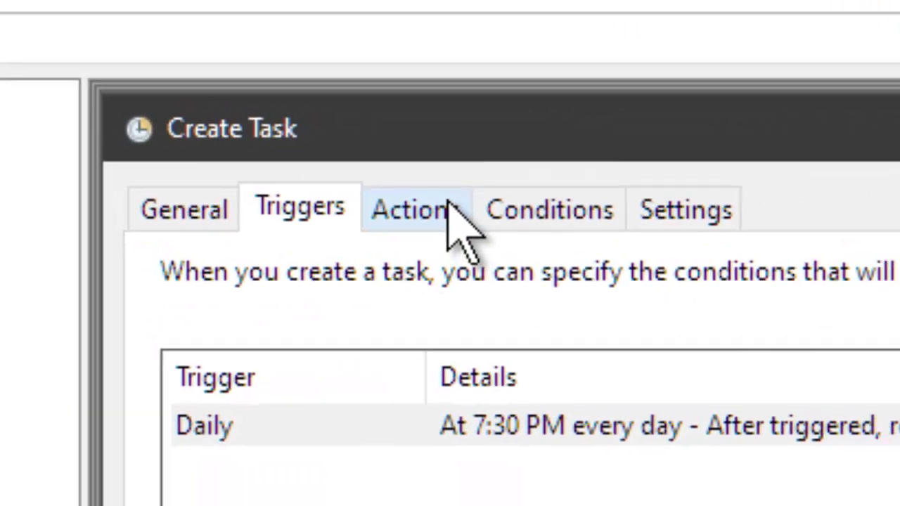
Add a new task action whose program is A:\FoxNews Downloader\DownloadFoxNews.exe.
click(448, 206)
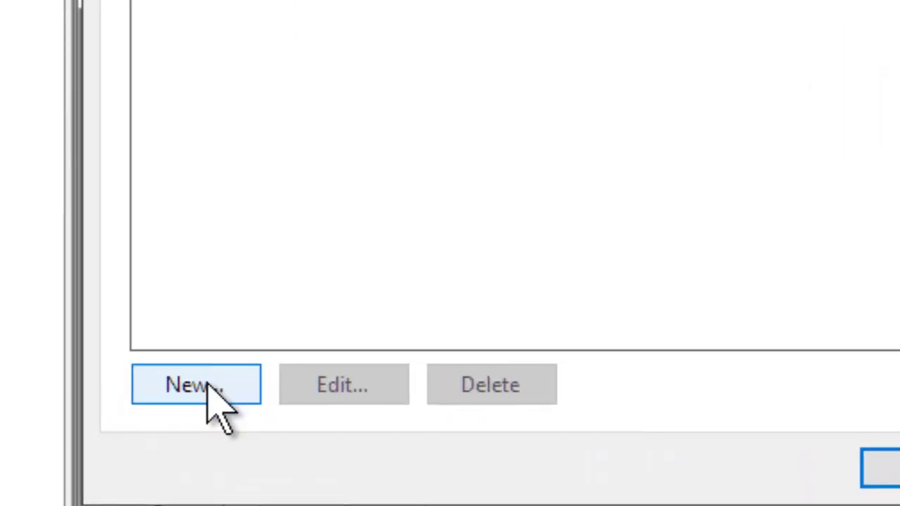
click(209, 398)
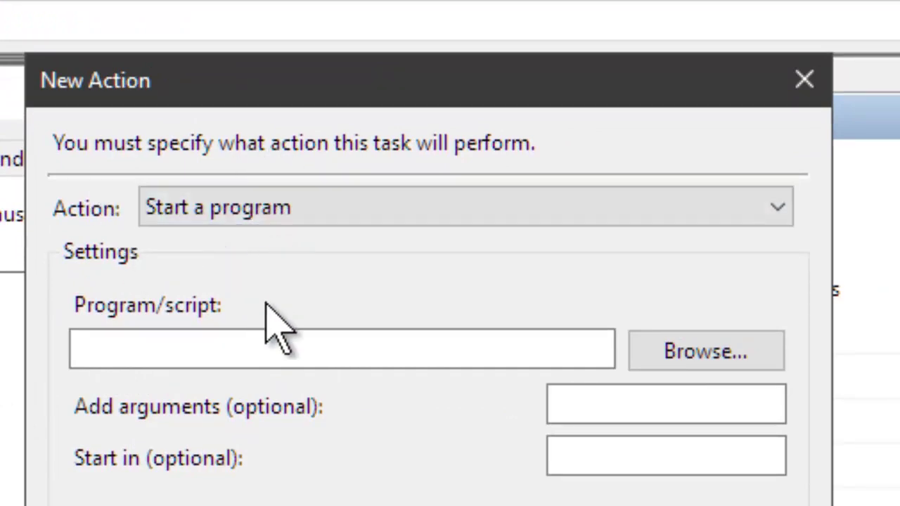
click(118, 360)
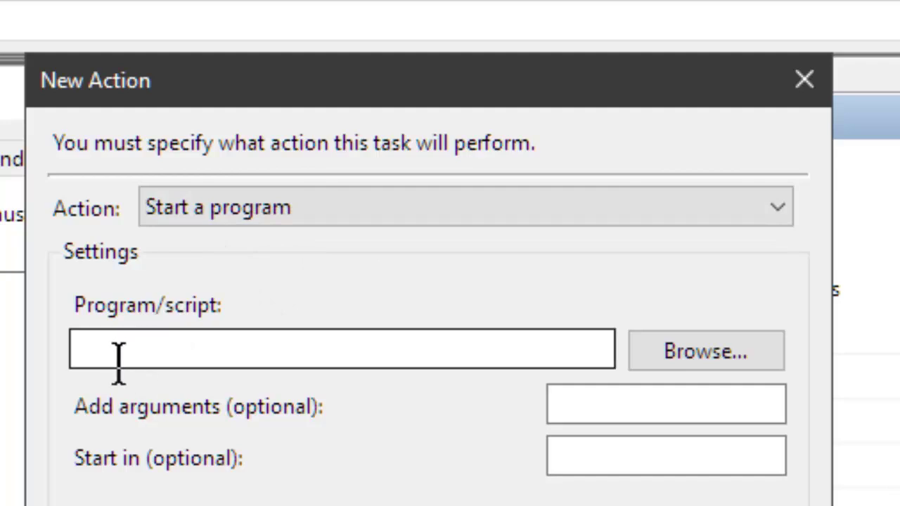
click(692, 355)
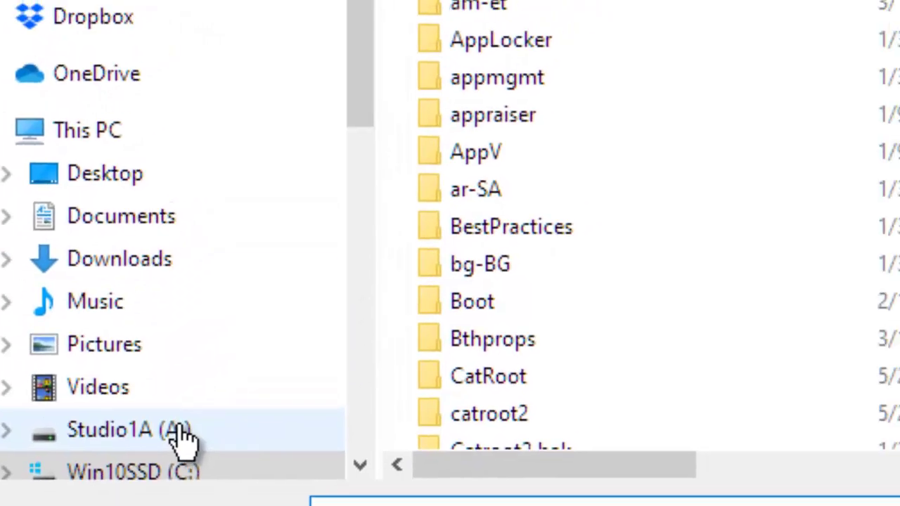
click(232, 398)
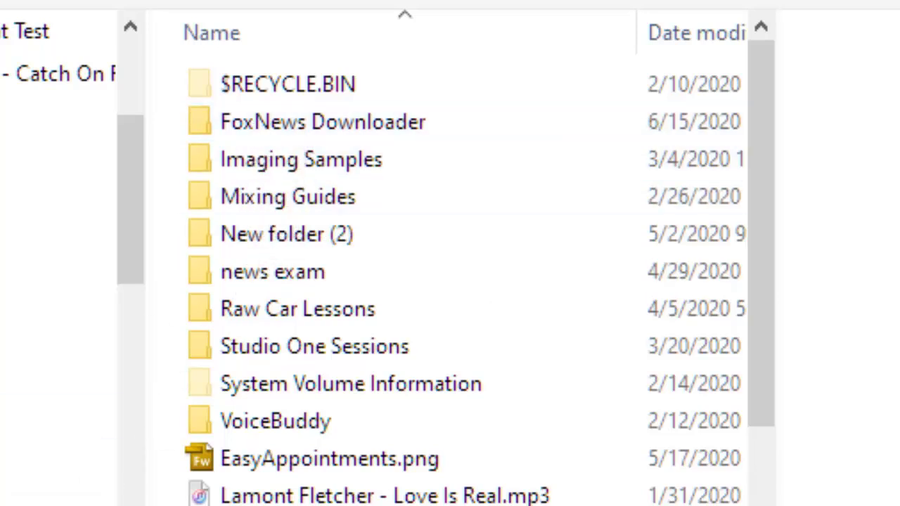
double_click(261, 118)
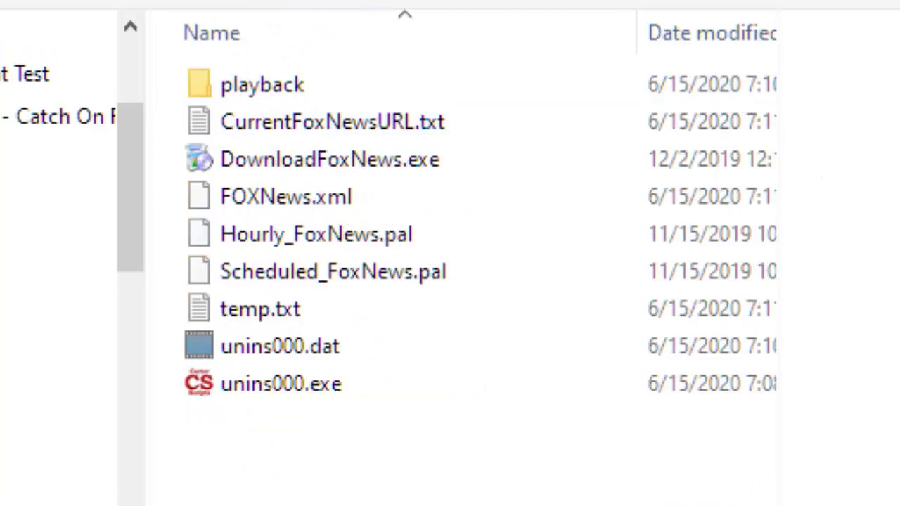
click(304, 161)
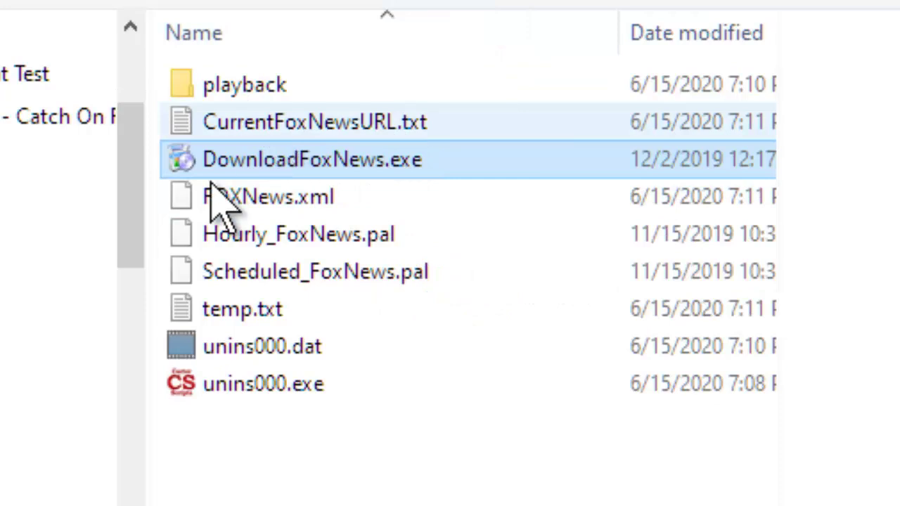
mouse_move(410, 172)
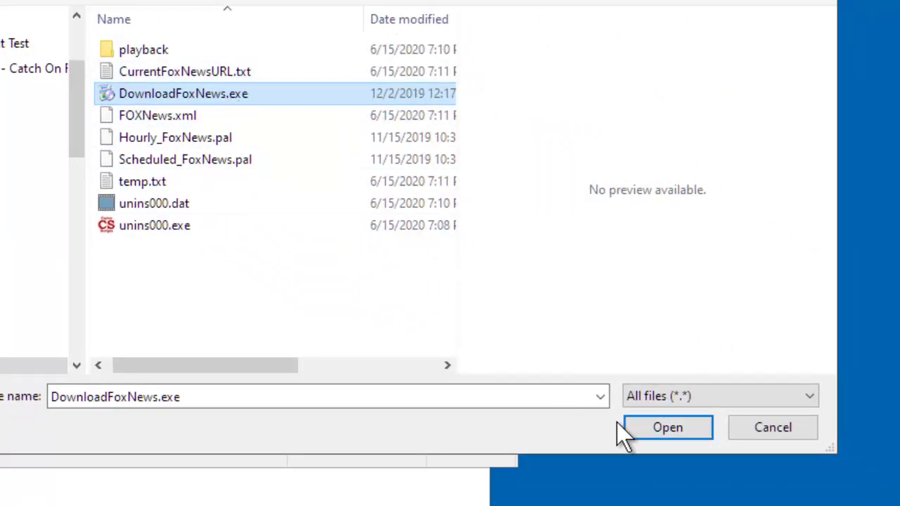
click(654, 427)
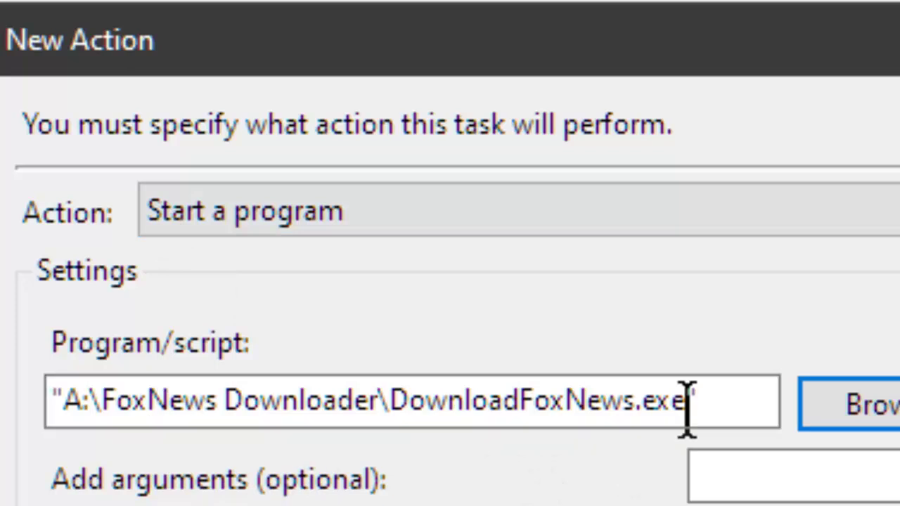
Copy the A:\FoxNews Downloader folder from the program path and paste it into Start in.
click(721, 398)
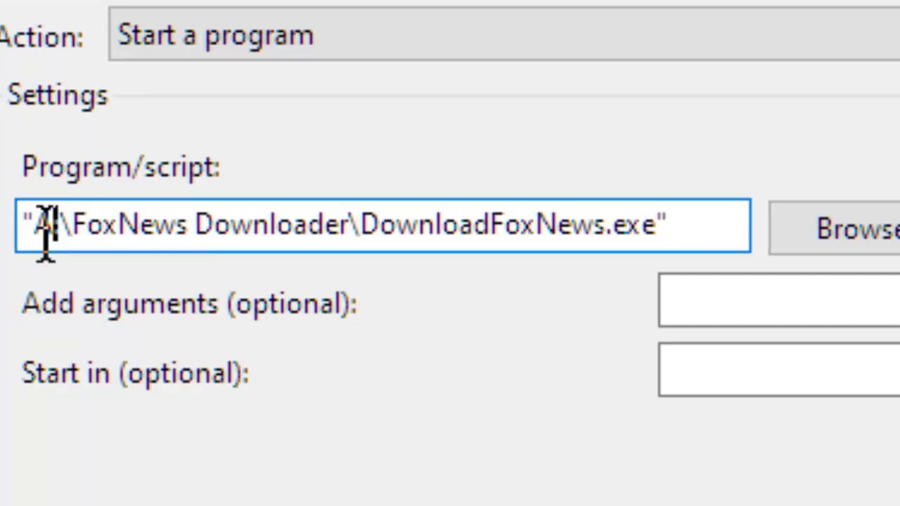
drag(33, 229, 342, 285)
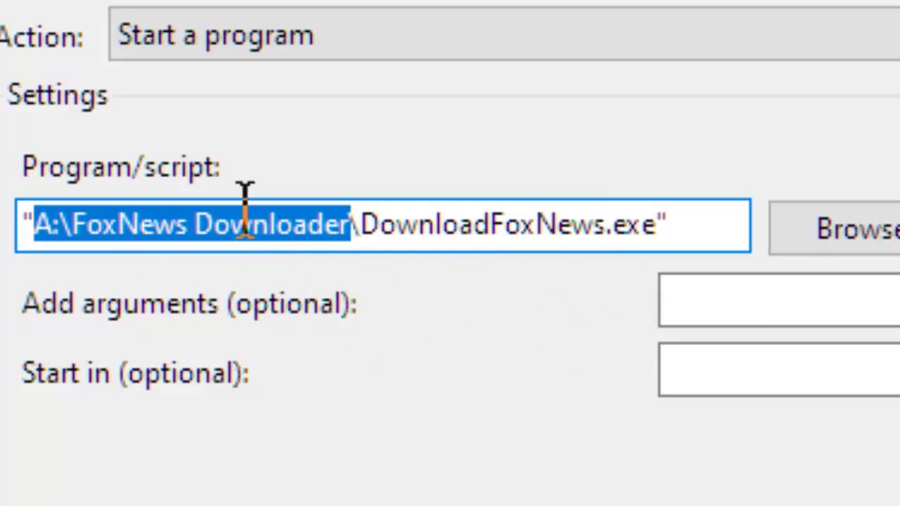
right_click(194, 239)
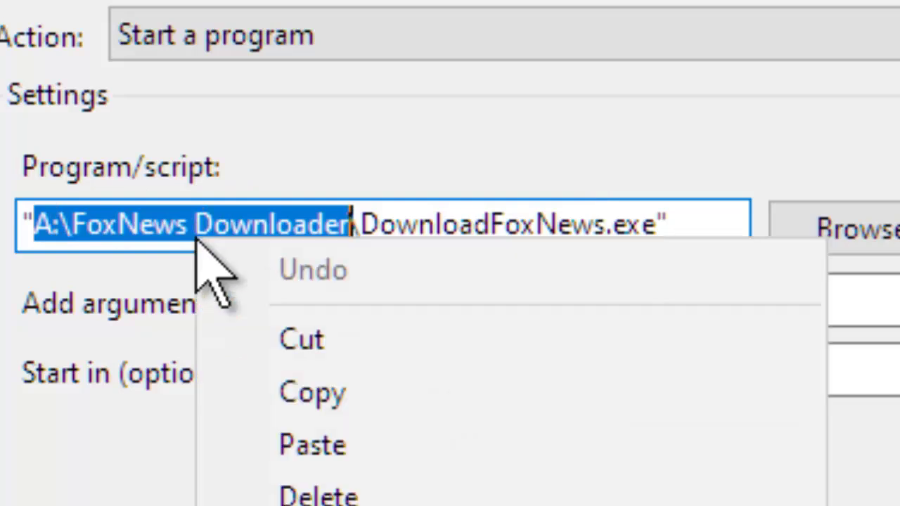
click(295, 388)
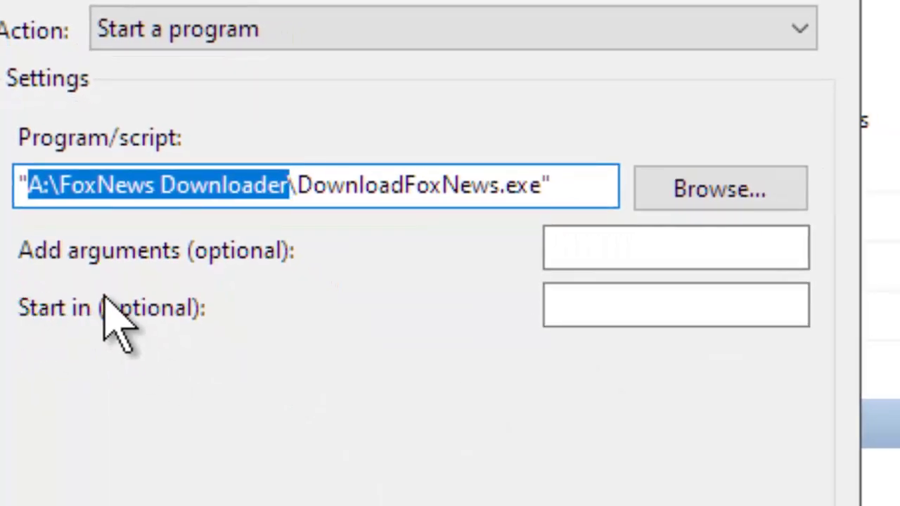
click(608, 307)
right_click(609, 310)
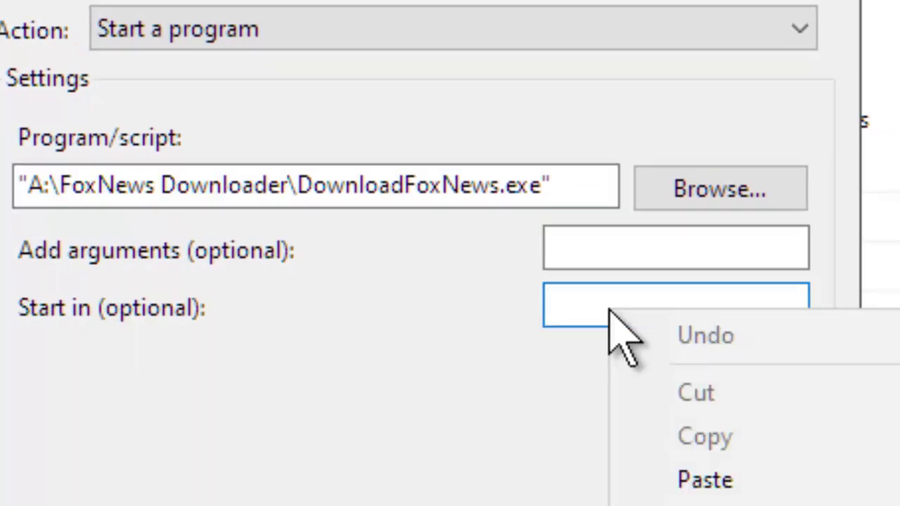
click(727, 478)
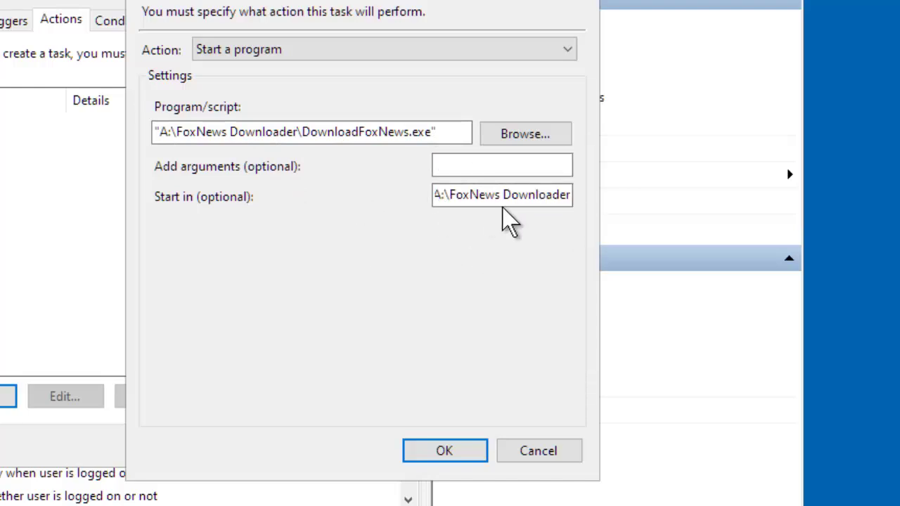
Confirm the action, review Conditions, Settings and General, then save the Download Fox News task.
click(440, 452)
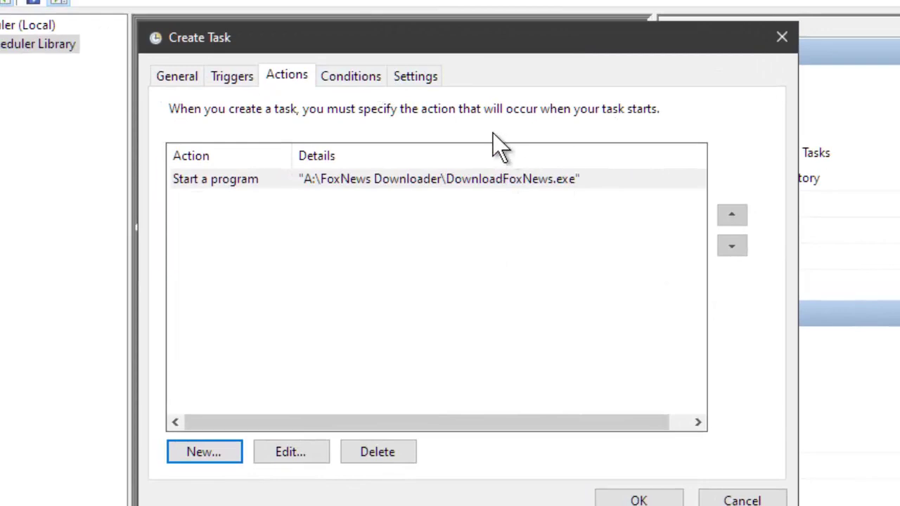
click(351, 78)
click(422, 79)
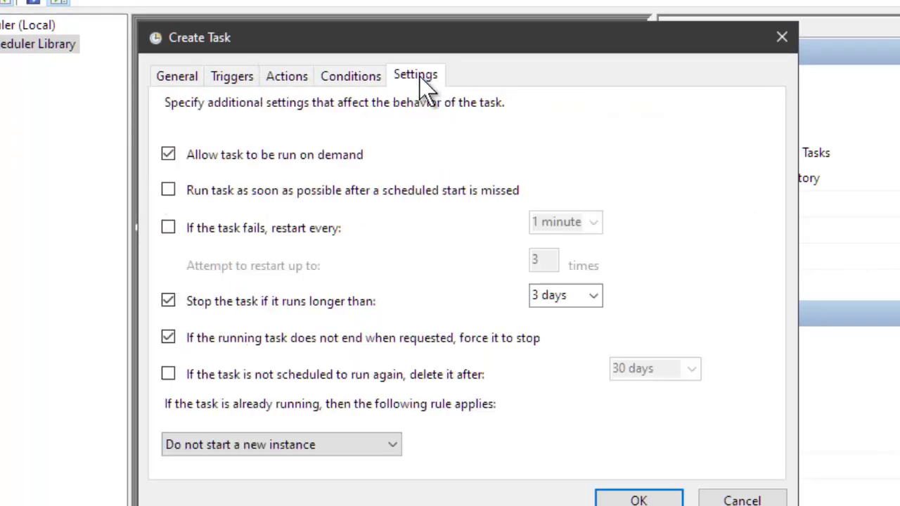
click(178, 79)
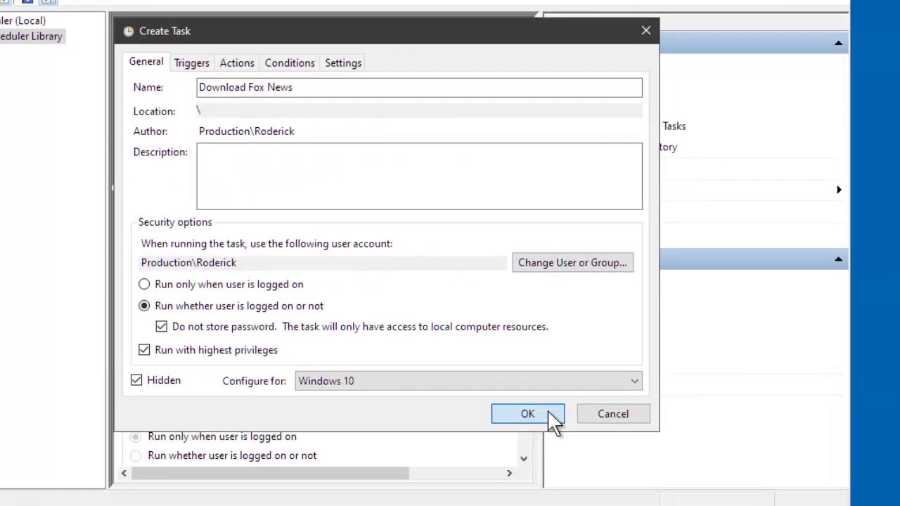
click(555, 422)
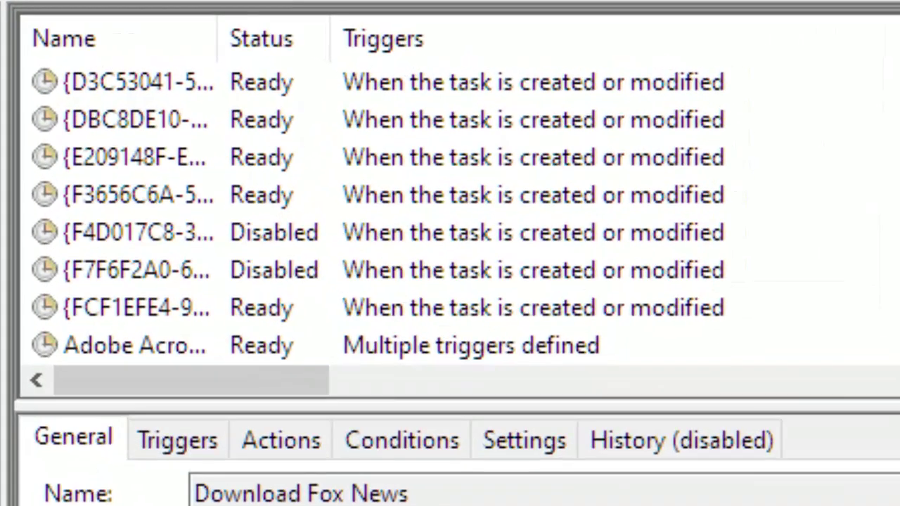
scroll(451, 211, down, 4)
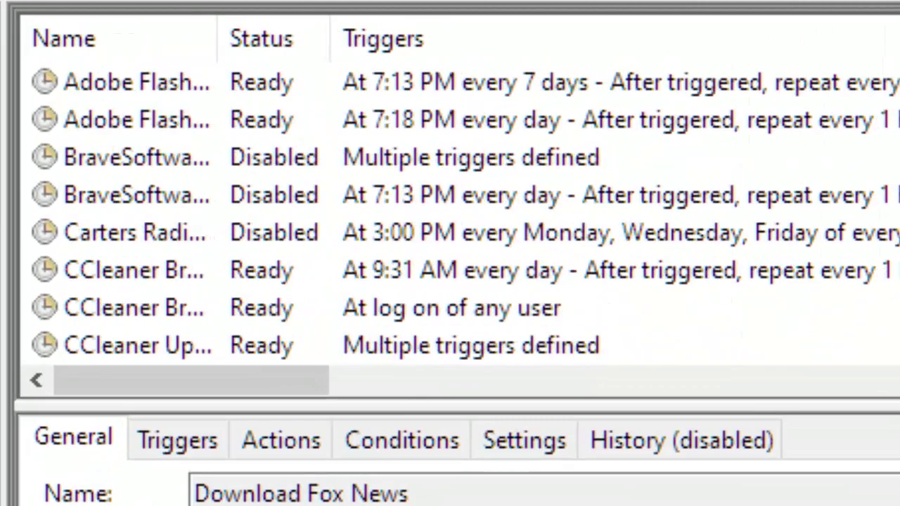
scroll(450, 211, down, 2)
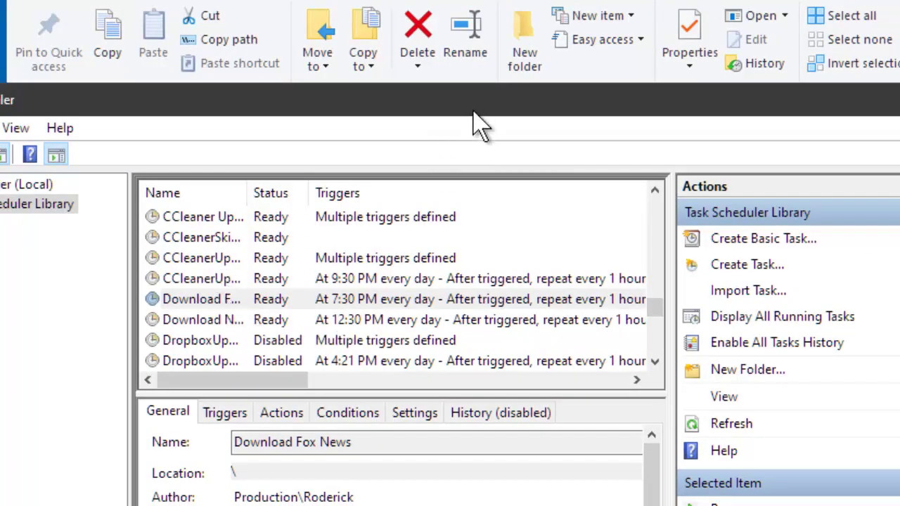
Run the Download Fox News task on demand from Task Scheduler.
drag(479, 110, 522, 317)
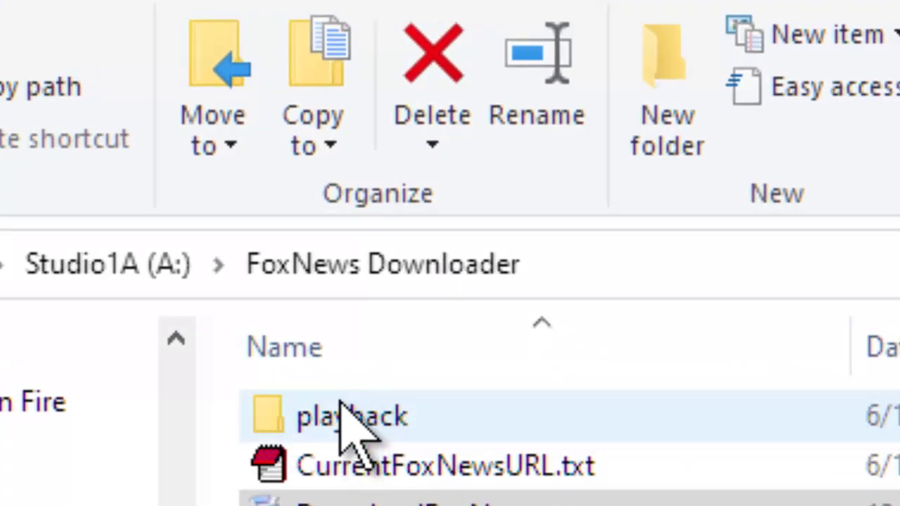
click(341, 402)
click(462, 113)
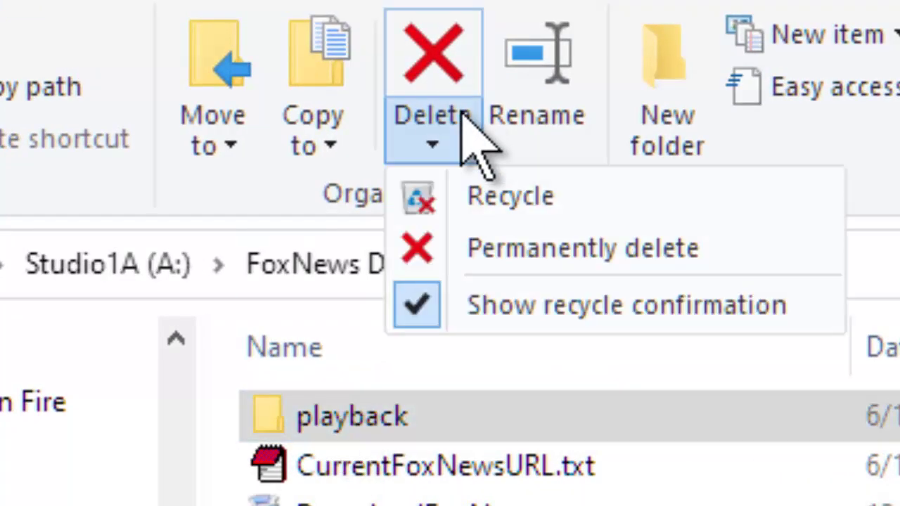
click(577, 246)
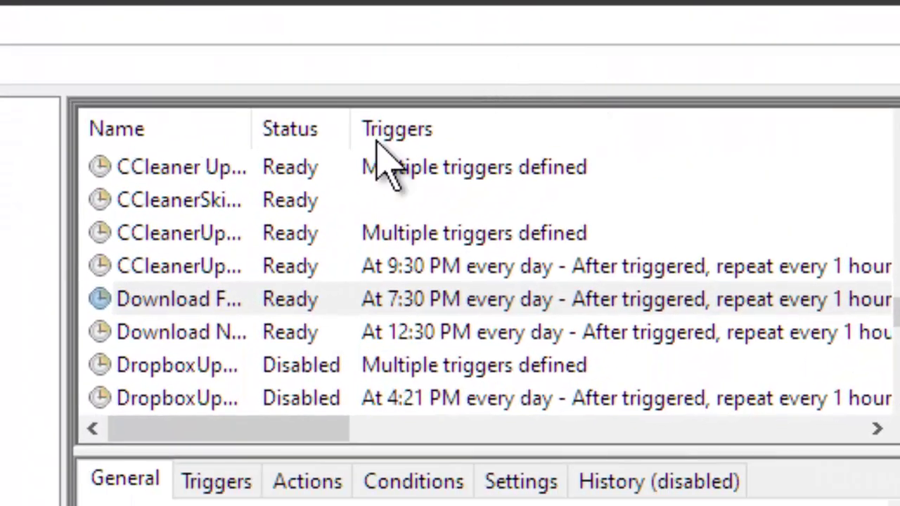
click(160, 303)
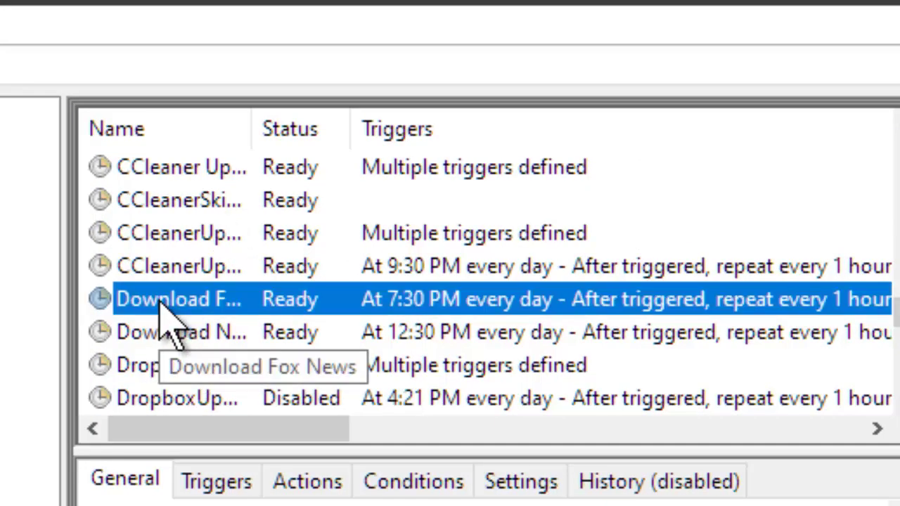
right_click(161, 305)
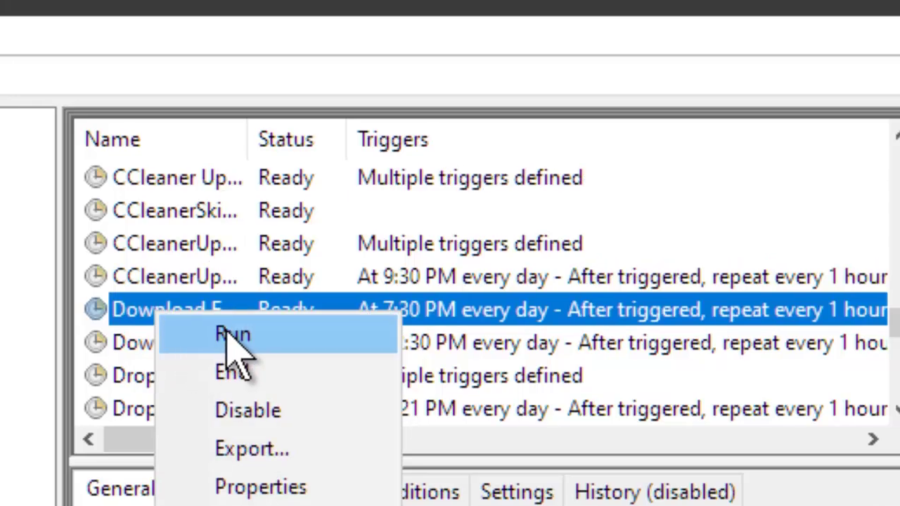
click(228, 334)
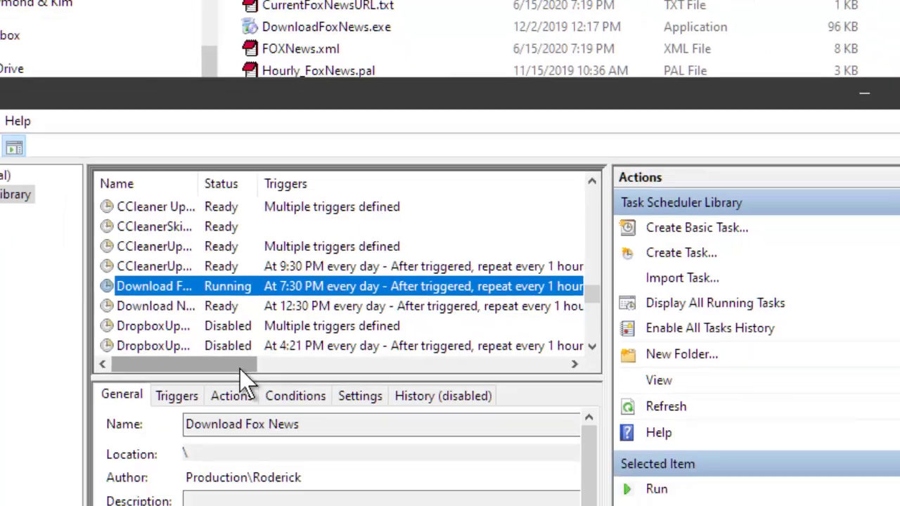
Check the playback folder for fox_news.mp3, then return to FoxNews Downloader.
drag(190, 505, 553, 505)
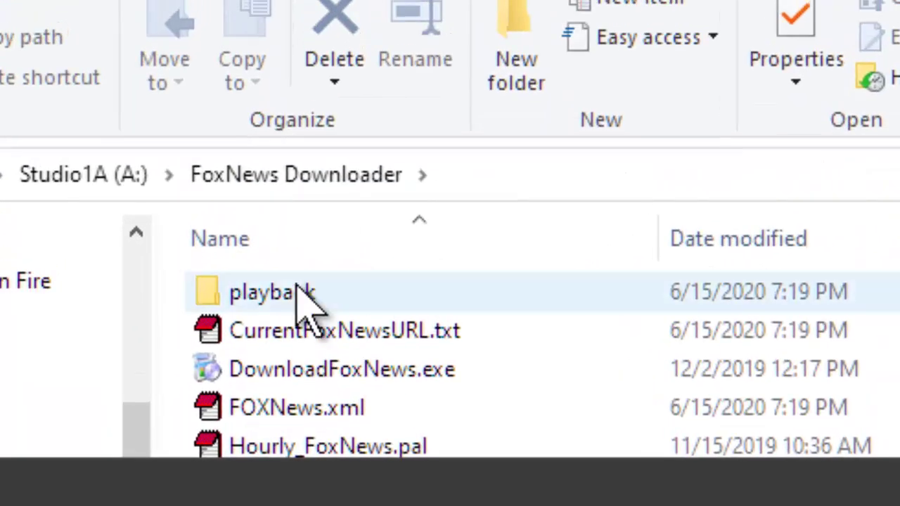
double_click(273, 291)
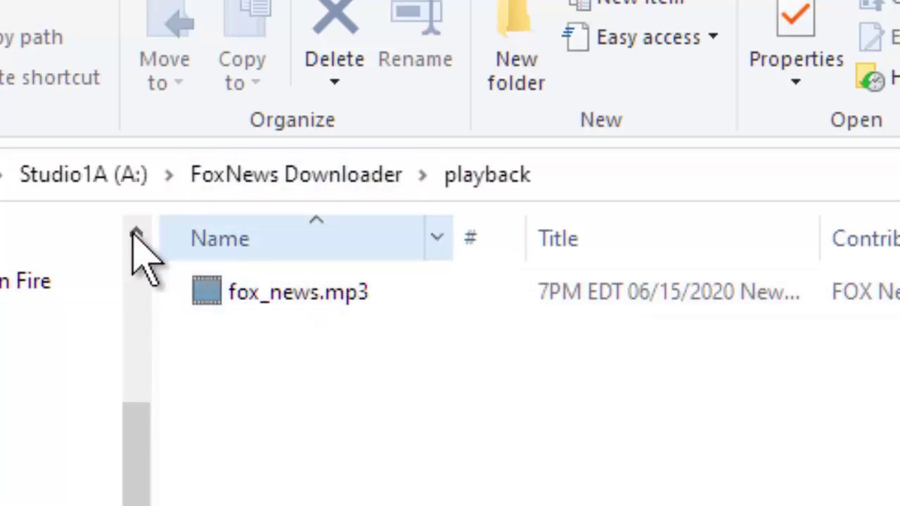
click(233, 101)
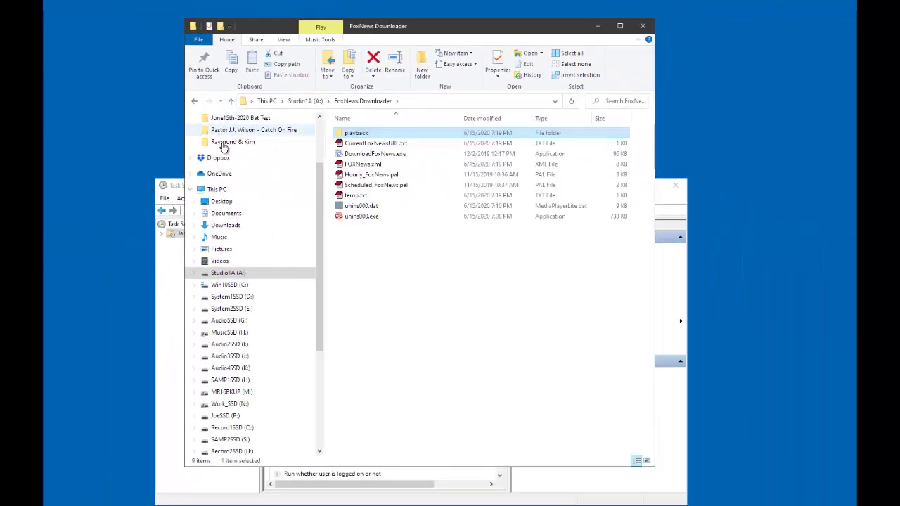
Close Task Scheduler and launch SAMBC from the Start menu, positioning its window.
click(320, 492)
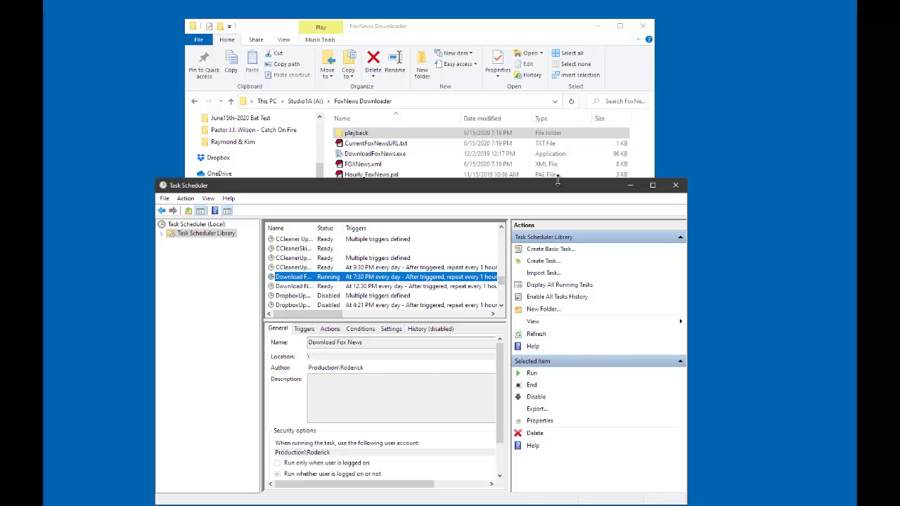
click(677, 185)
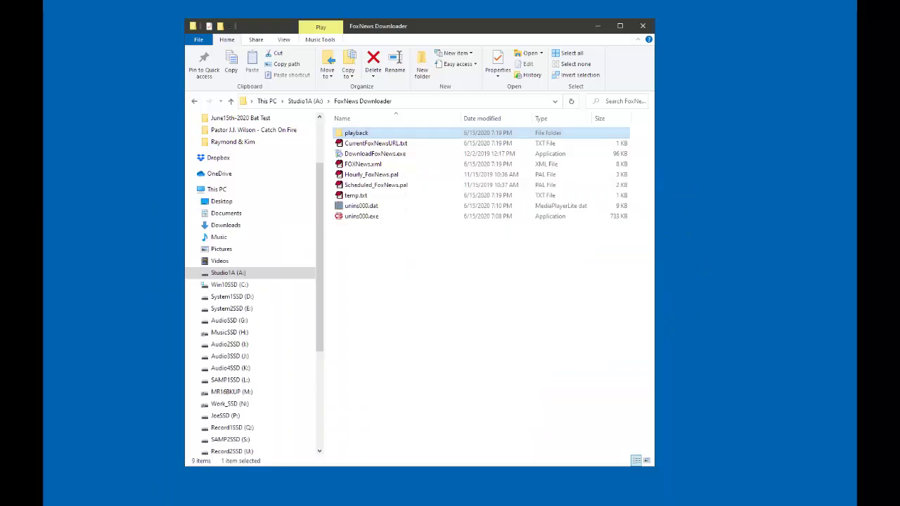
key(super)
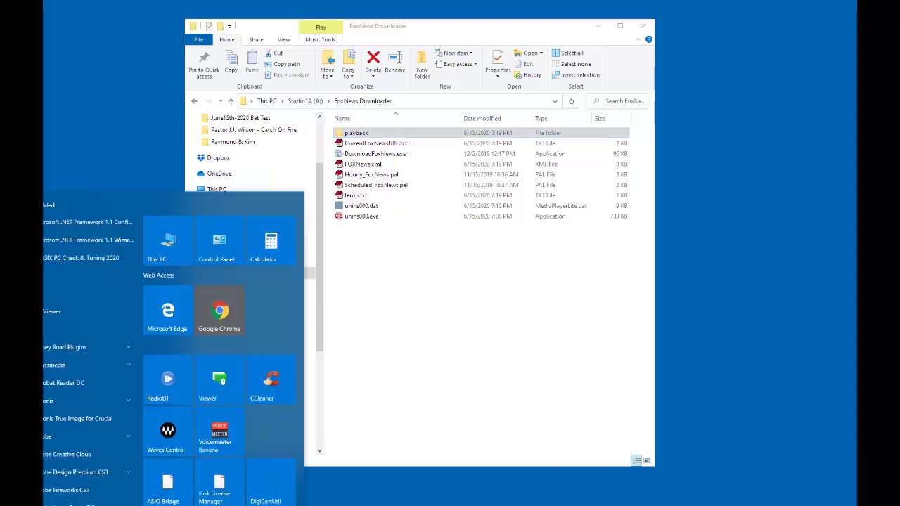
scroll(72, 372, down, 3)
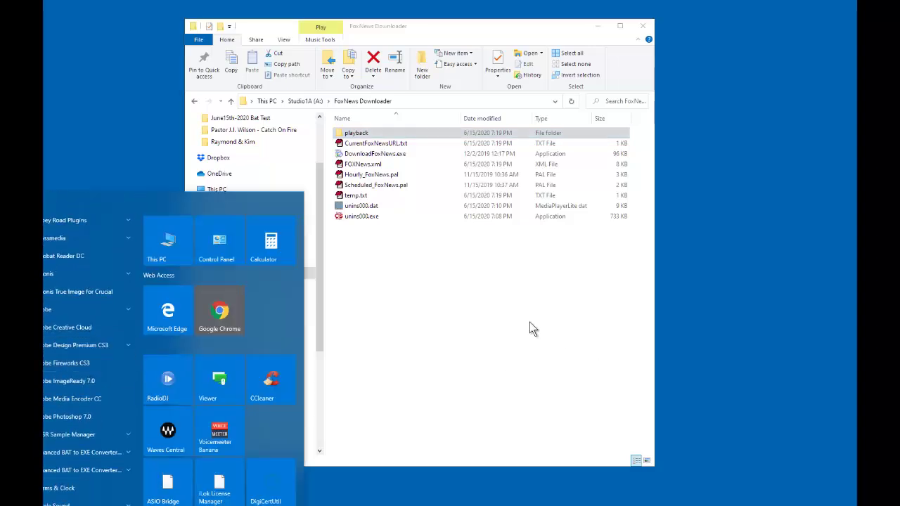
scroll(237, 352, down, 7)
scroll(236, 353, down, 6)
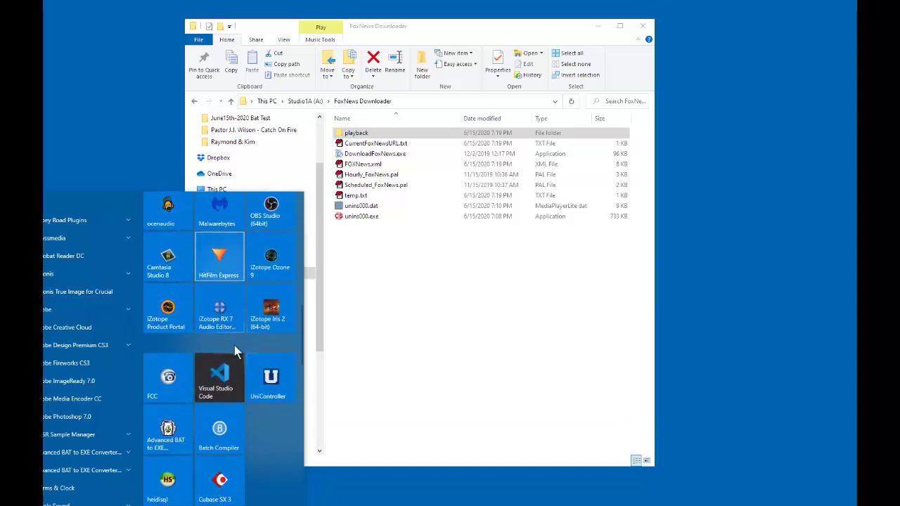
scroll(234, 348, down, 10)
scroll(234, 349, down, 4)
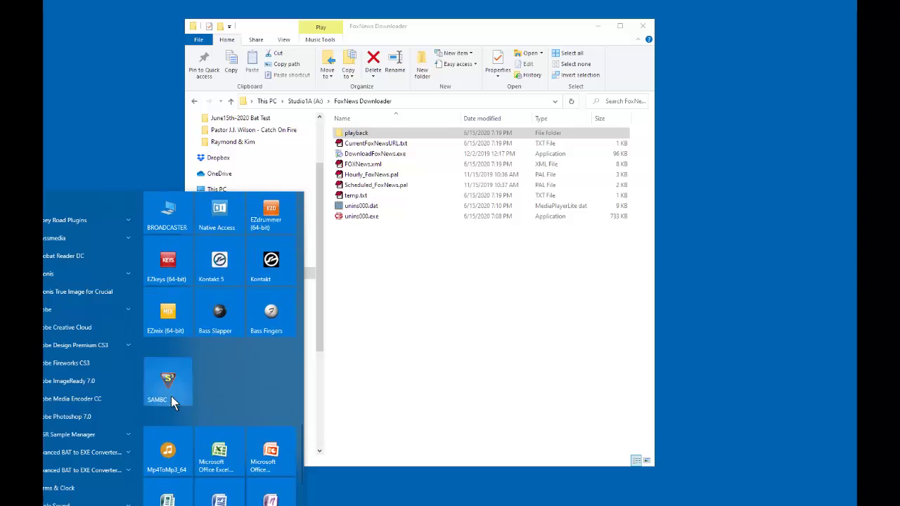
click(169, 394)
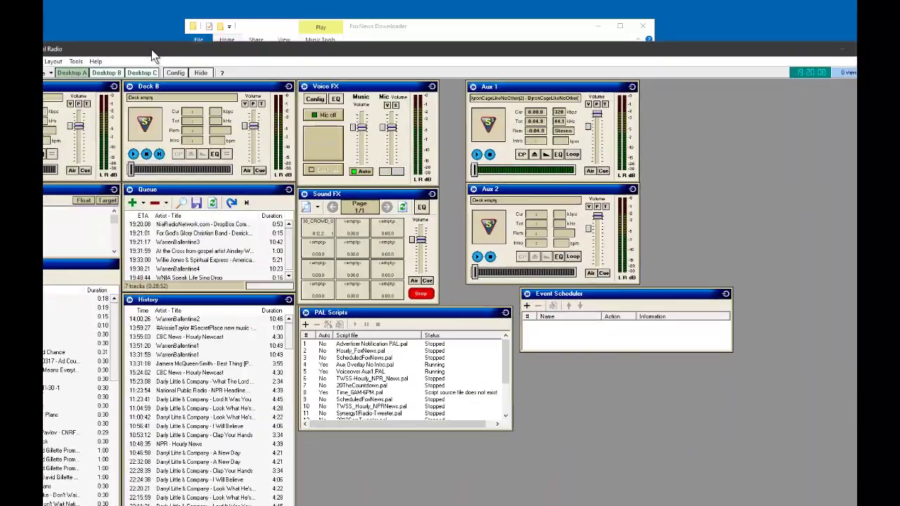
drag(151, 50, 234, 19)
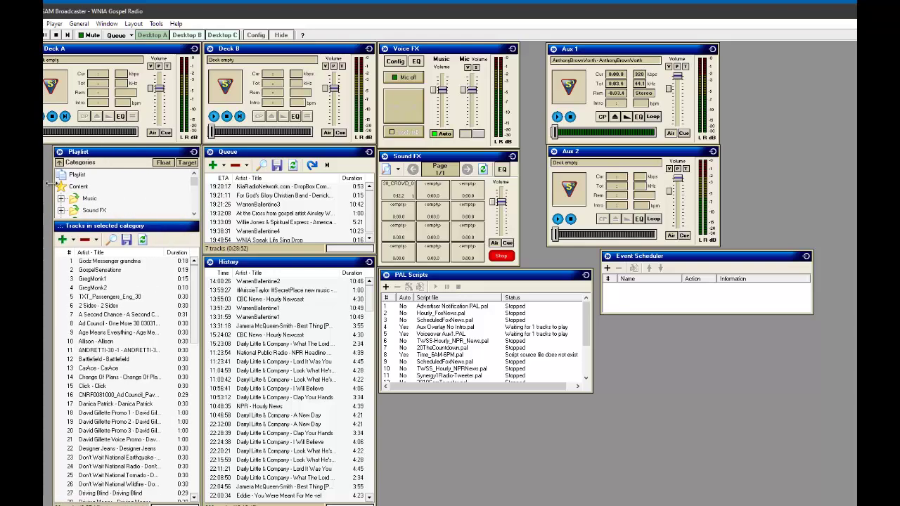
Preview the Desktop B and C layouts, then return to Desktop A.
drag(214, 14, 233, 12)
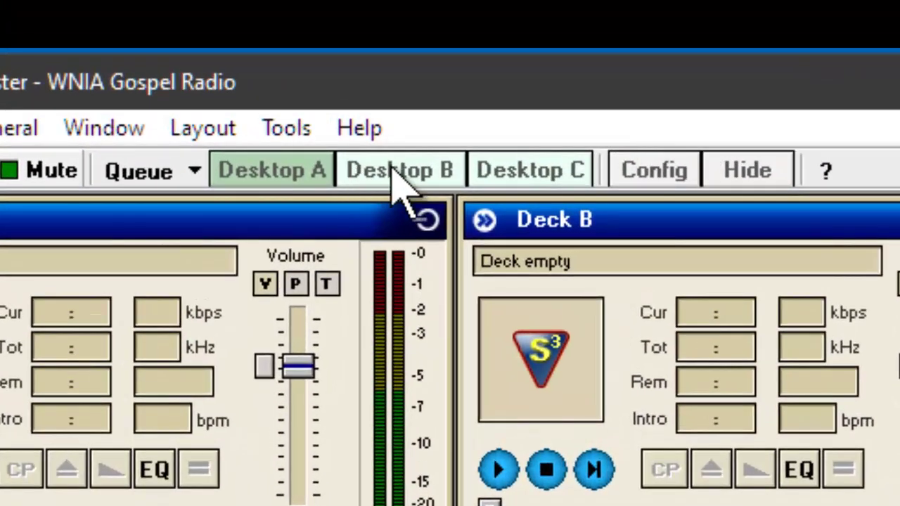
click(208, 34)
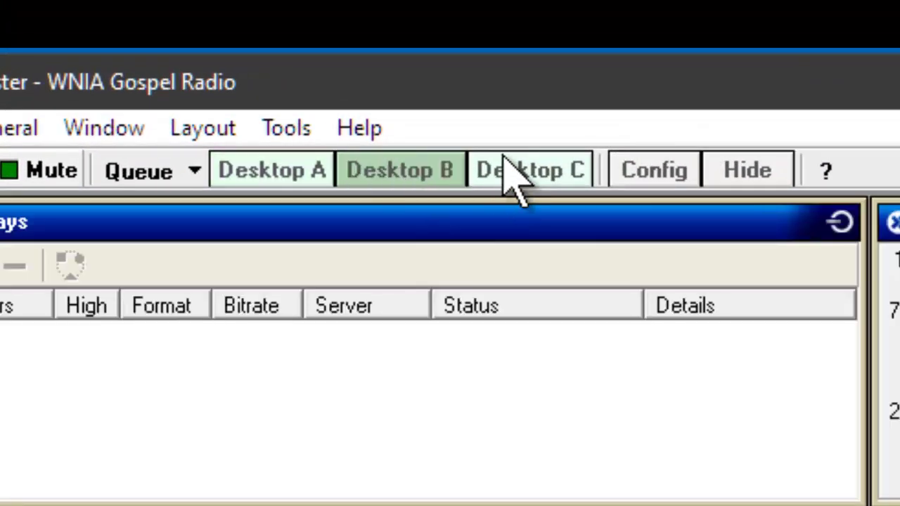
click(511, 170)
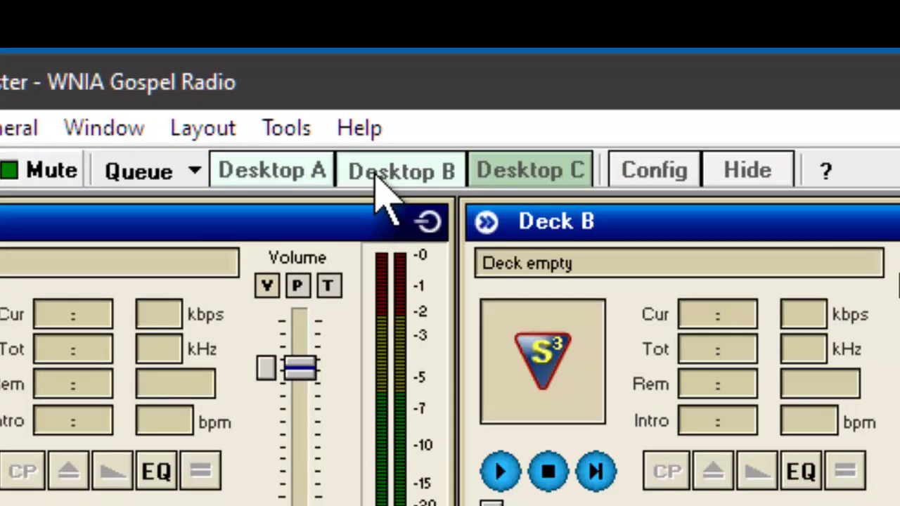
click(375, 176)
click(255, 175)
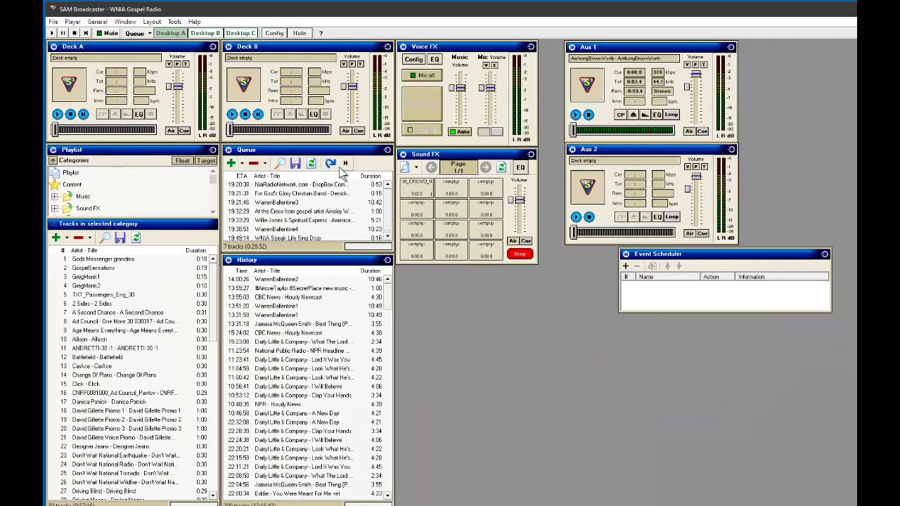
Close the Event Scheduler panel and undock PAL Scripts on Desktop B.
click(825, 254)
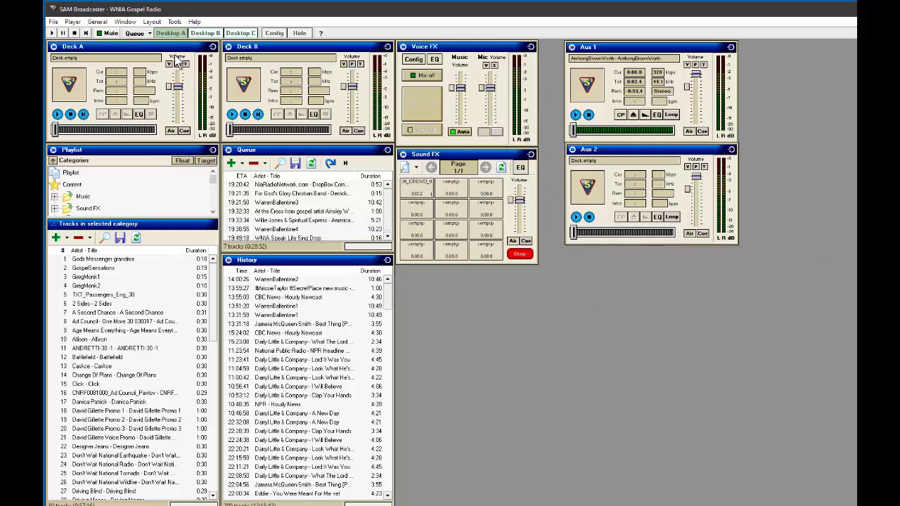
click(205, 33)
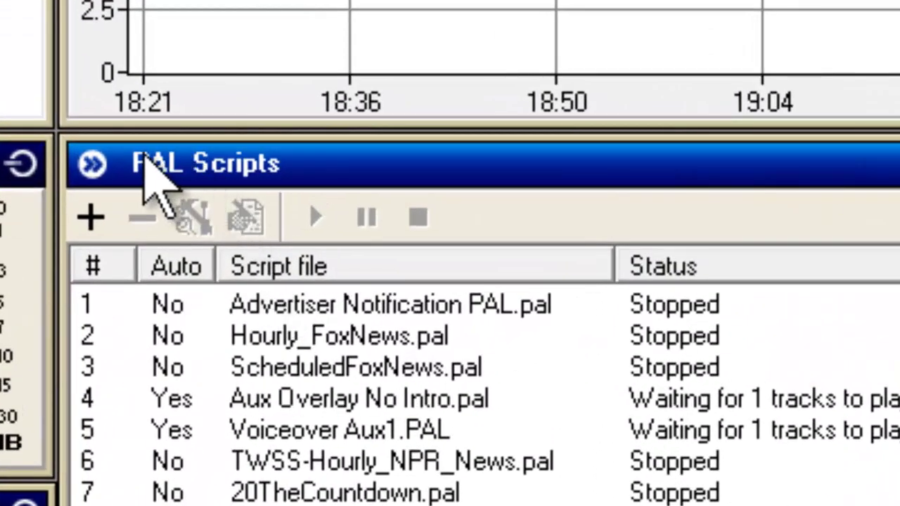
mouse_move(278, 168)
mouse_down()
mouse_move(328, 203)
mouse_move(320, 217)
mouse_move(277, 165)
mouse_up()
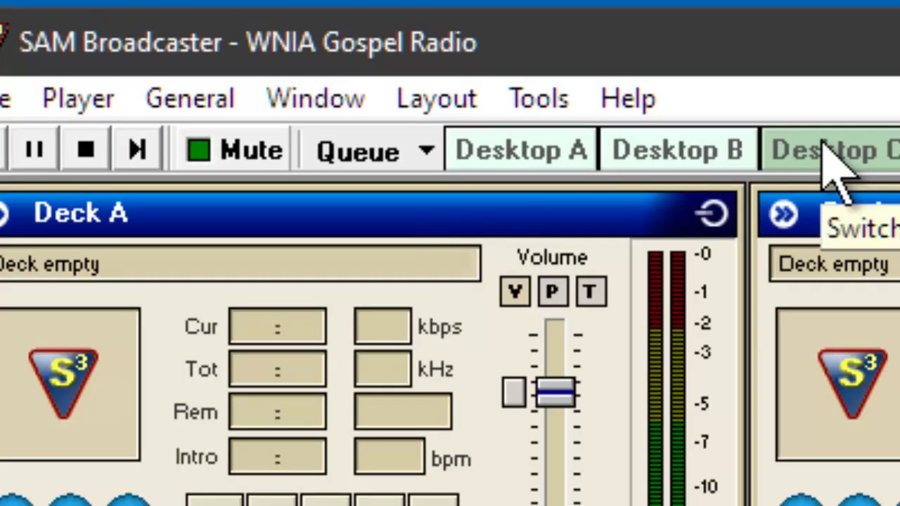
On Desktop B, toggle the PAL Scripts panel from the Window menu.
click(661, 153)
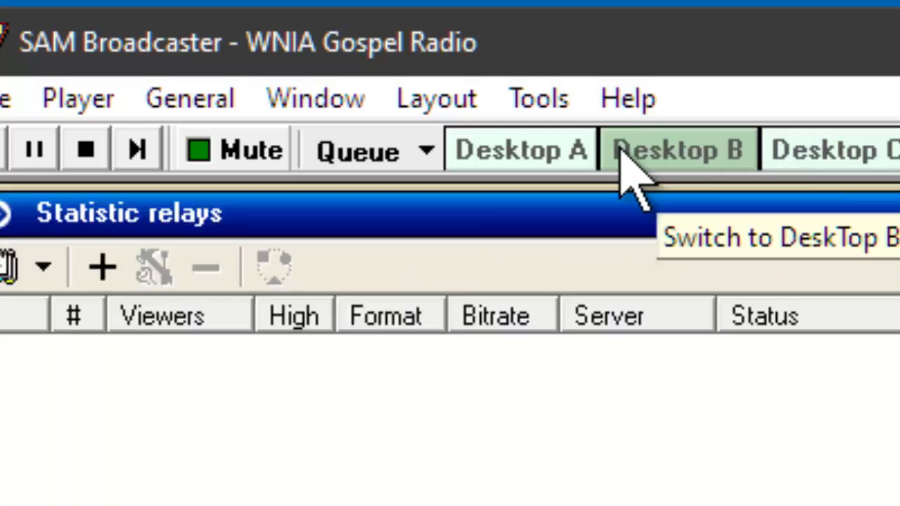
click(305, 106)
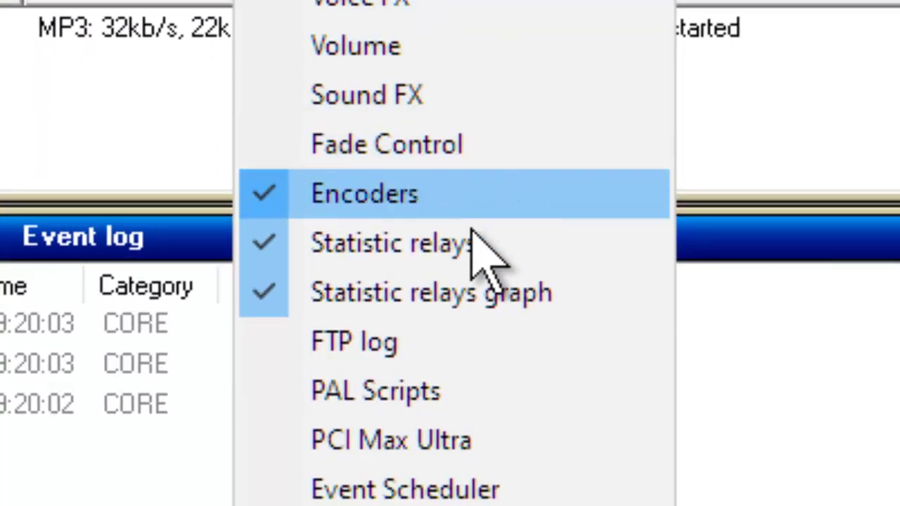
click(426, 385)
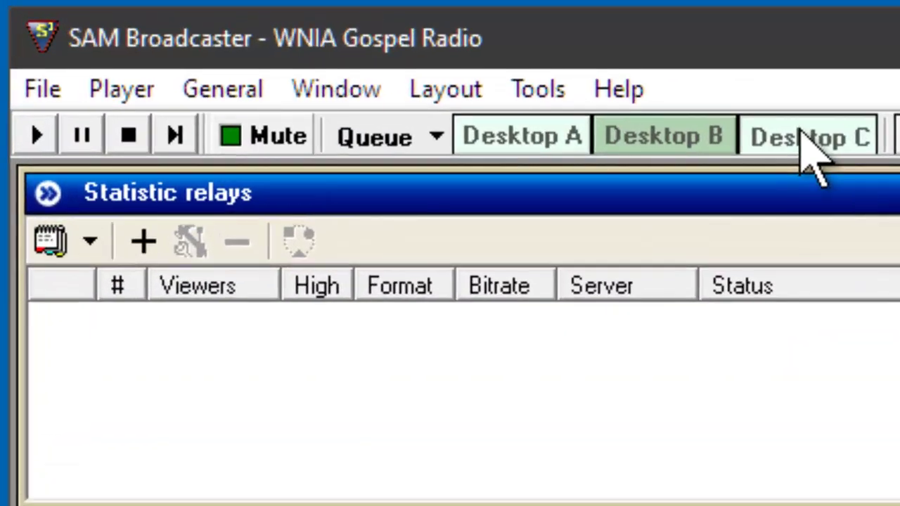
On Desktop C, collapse Content, enlarge the categories list and toggle the Playlist panel.
click(240, 32)
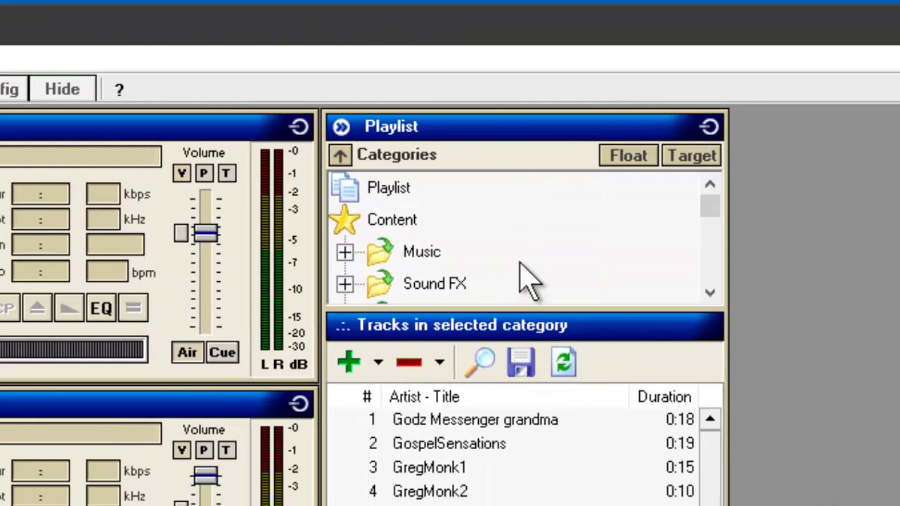
double_click(352, 230)
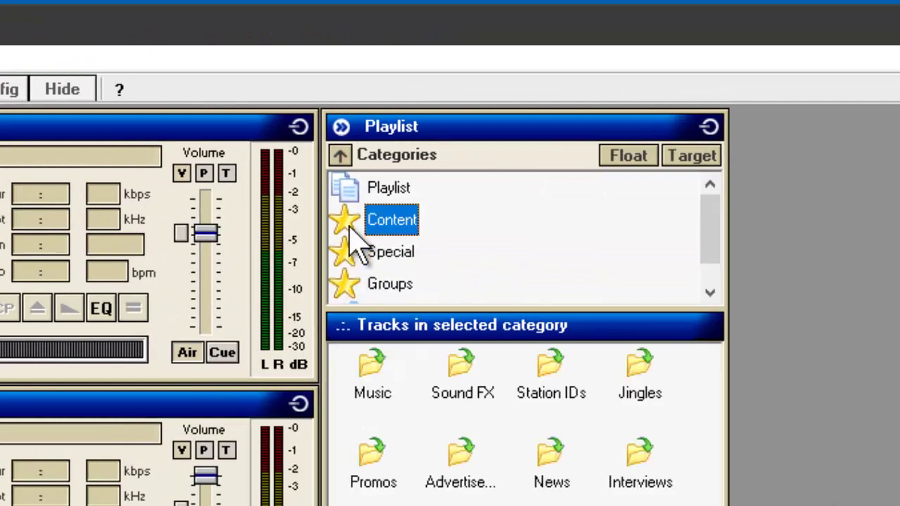
drag(606, 310, 643, 474)
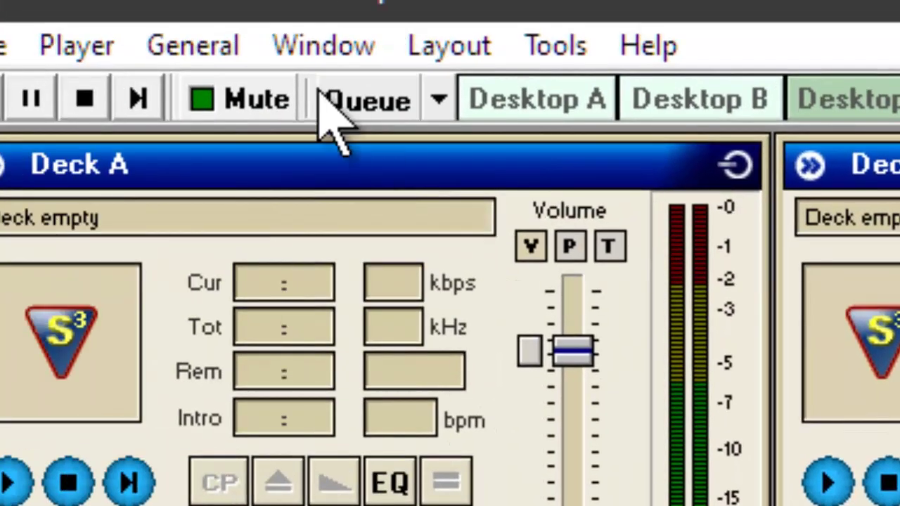
click(303, 36)
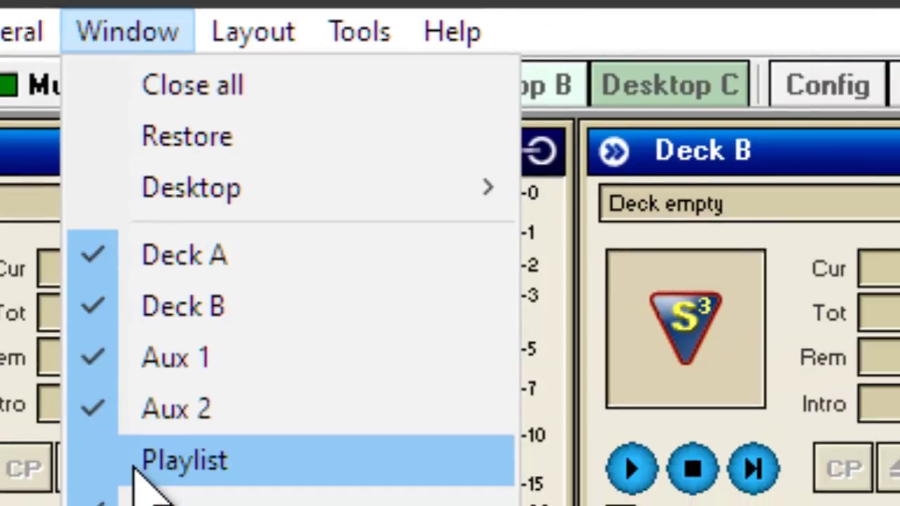
click(334, 477)
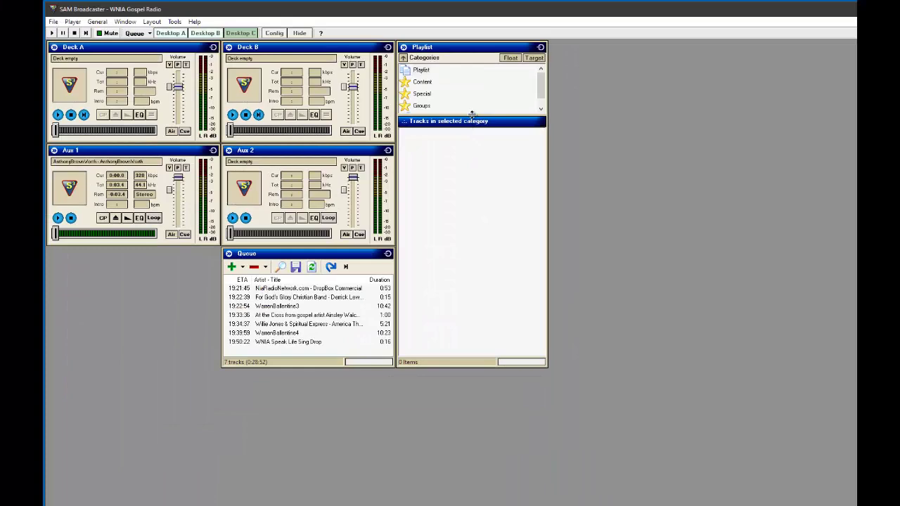
Cycle through Desktops A, B and C several times, ending on Desktop A.
click(178, 34)
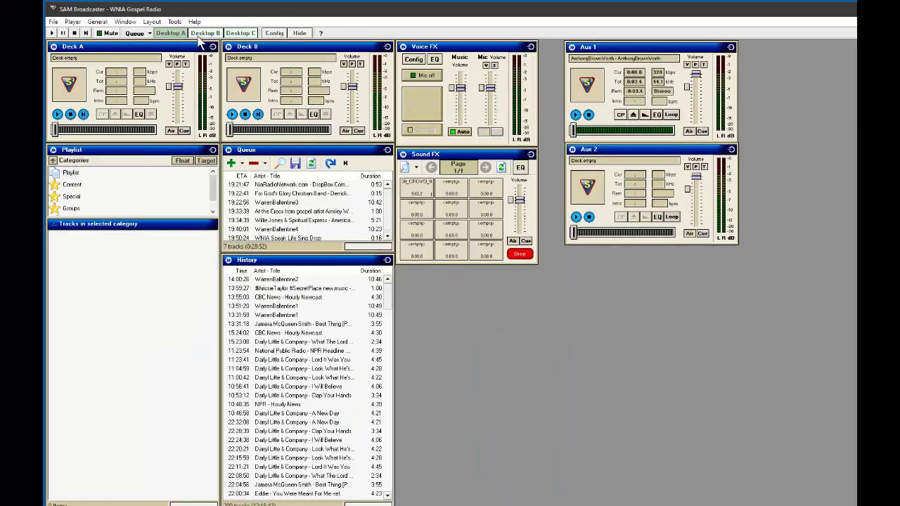
click(200, 34)
click(232, 31)
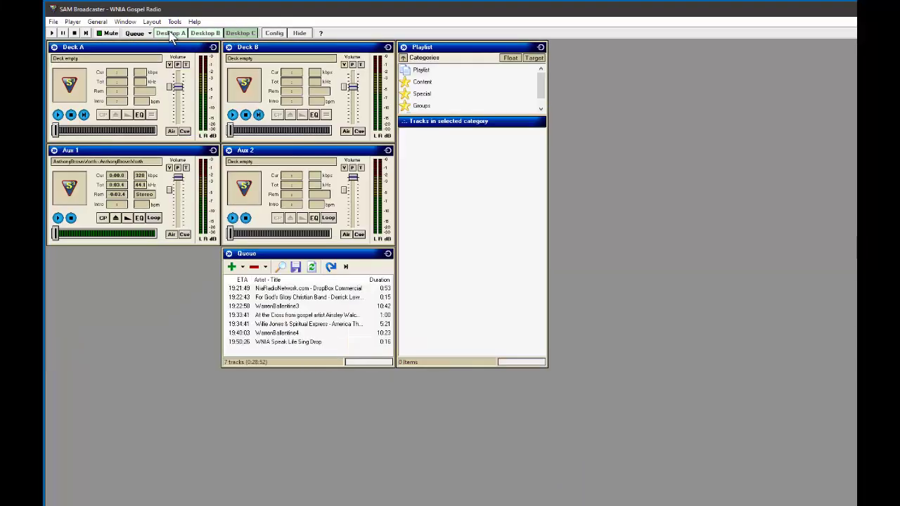
click(171, 34)
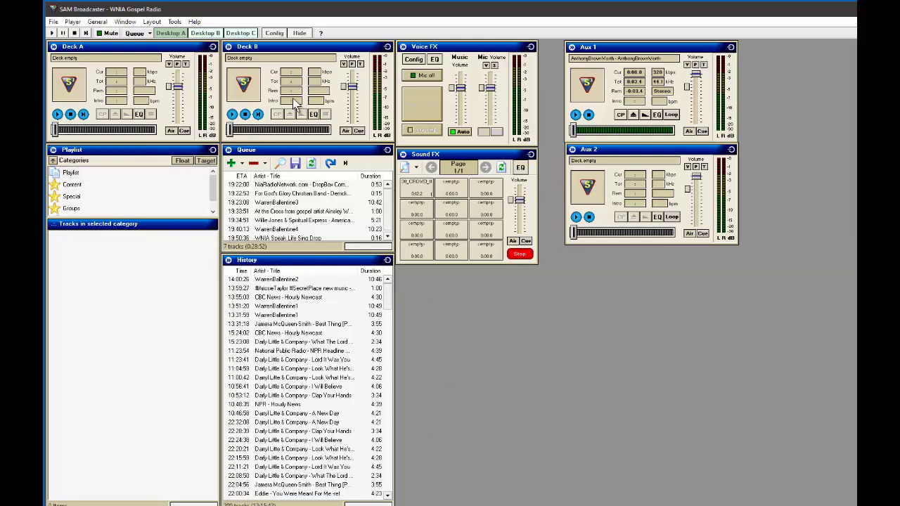
click(206, 34)
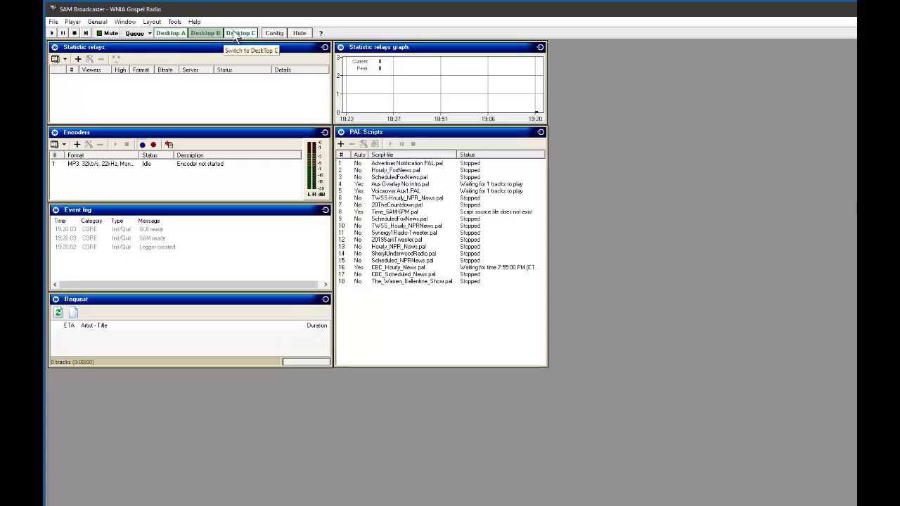
click(240, 34)
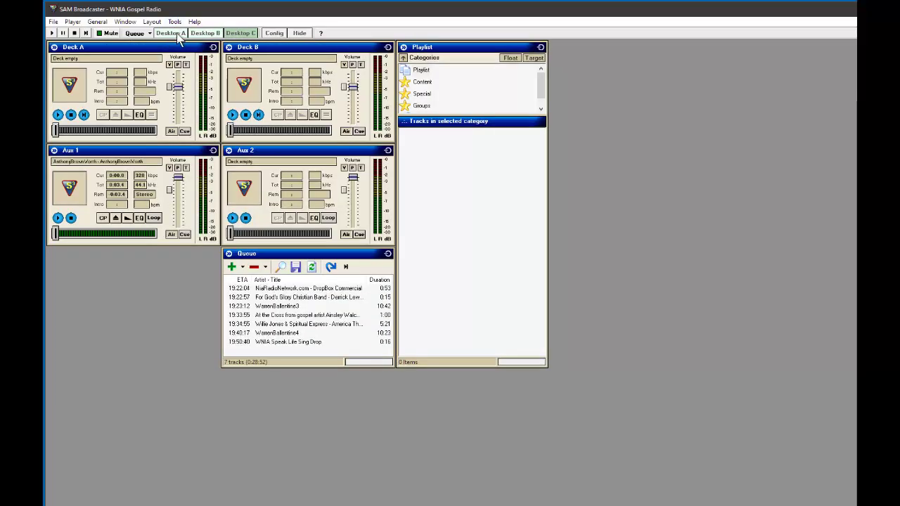
click(171, 34)
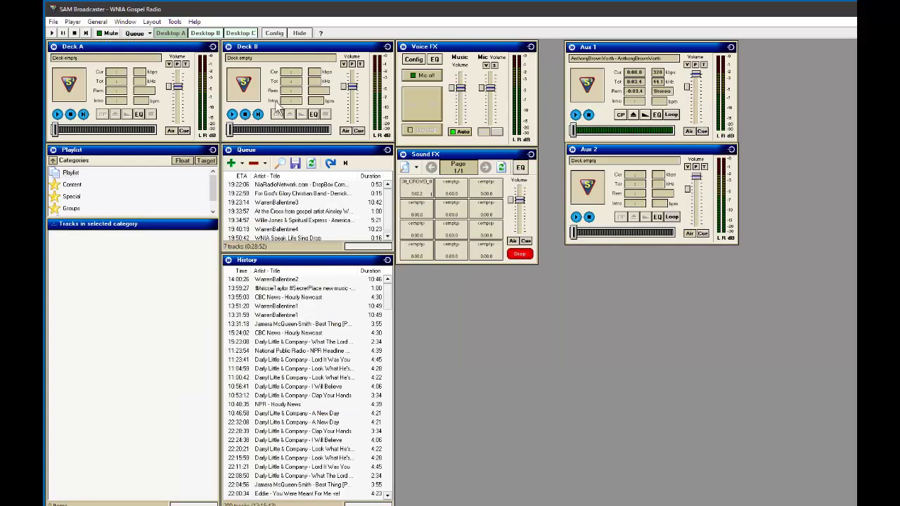
click(204, 34)
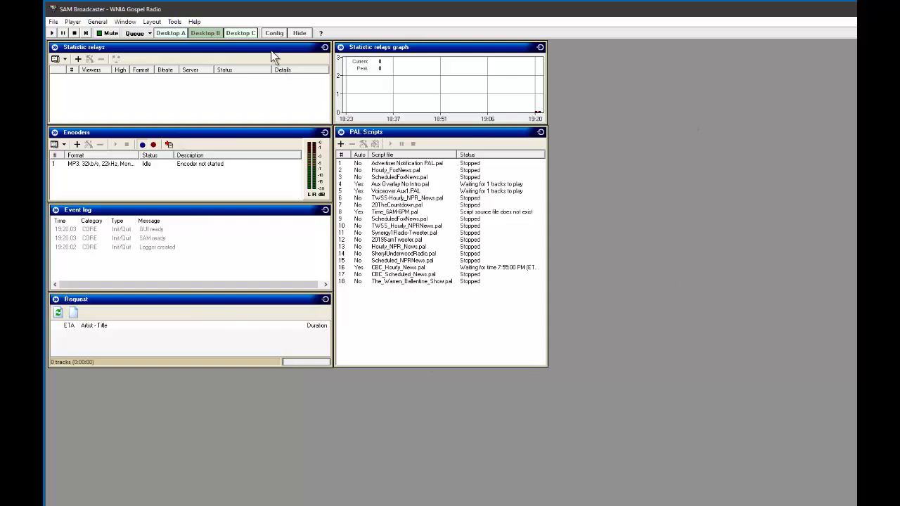
click(237, 34)
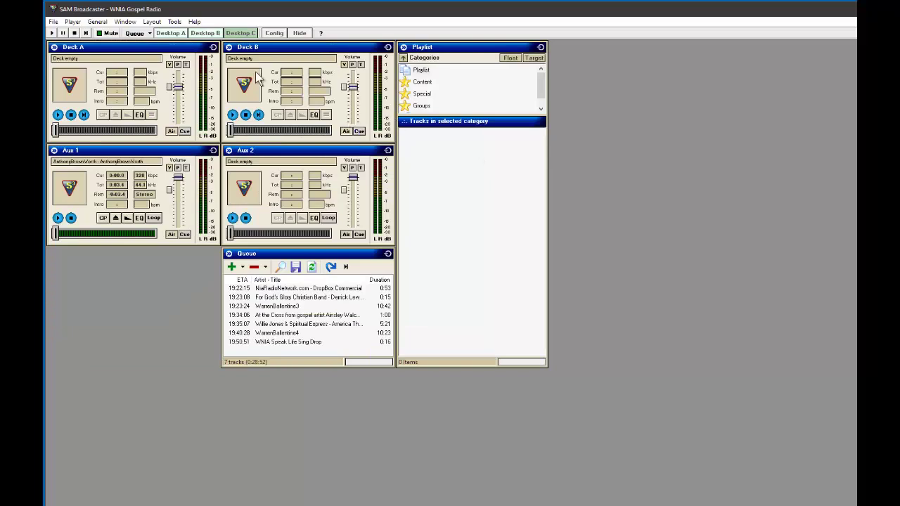
click(169, 34)
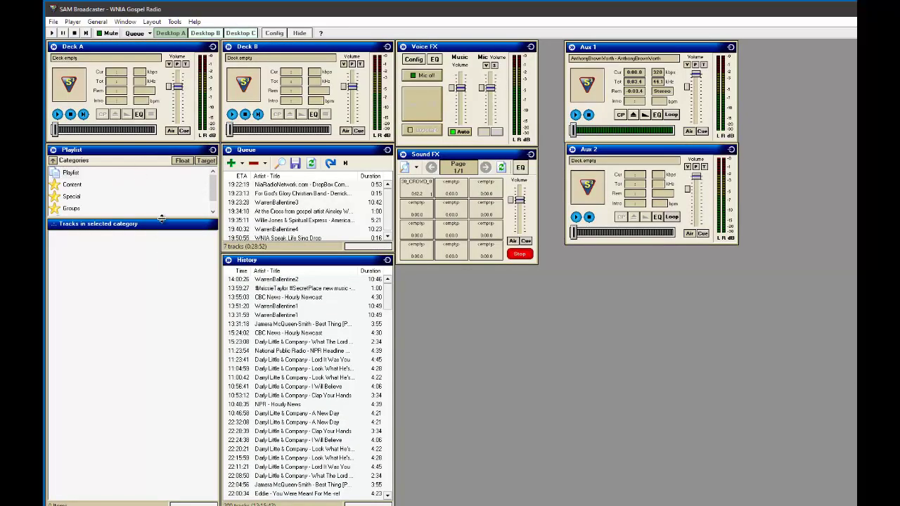
Enlarge the categories list, expand Content, then expand the News folder.
drag(163, 221, 173, 310)
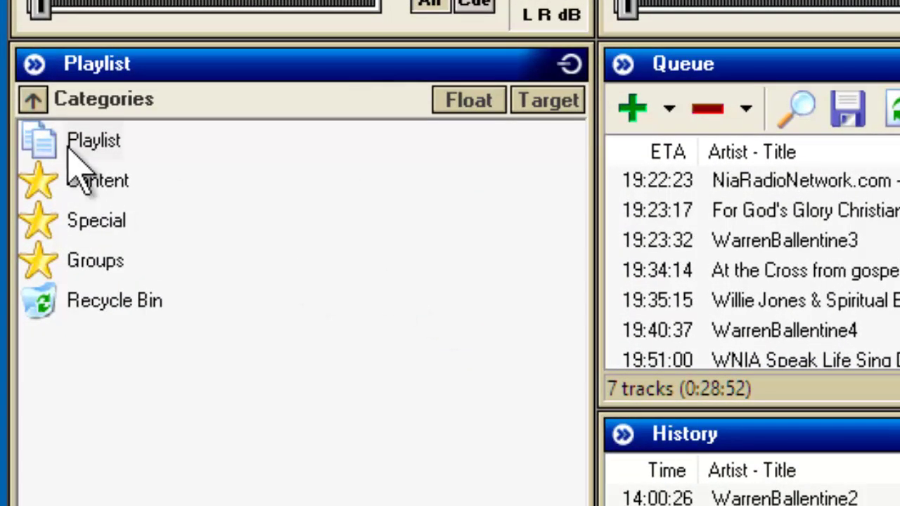
click(44, 133)
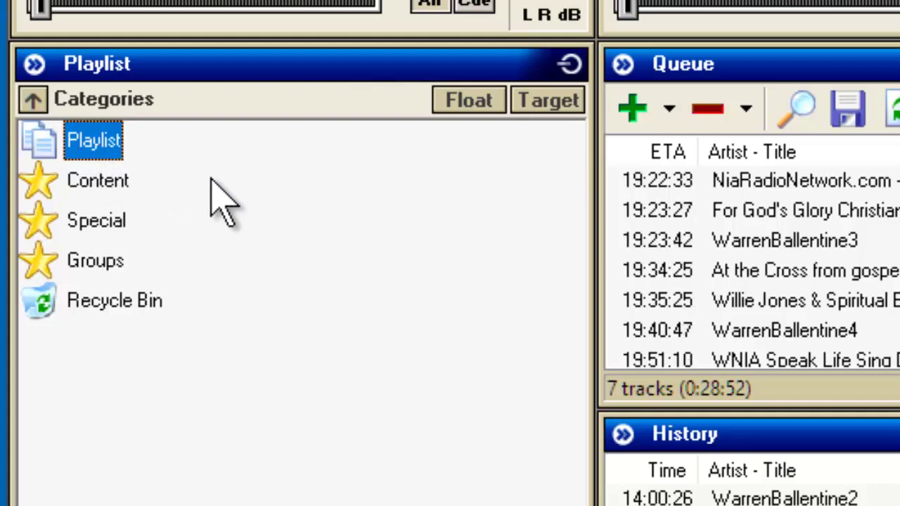
double_click(39, 188)
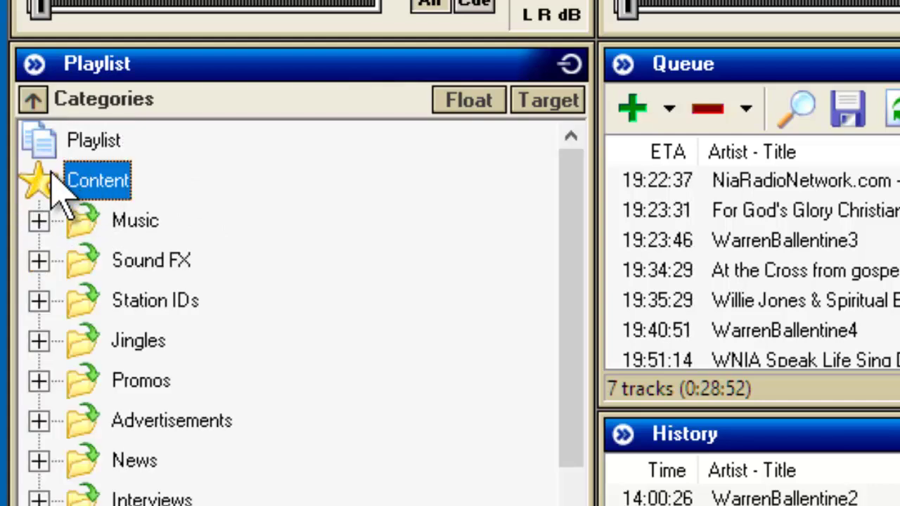
mouse_move(573, 237)
mouse_down()
mouse_move(595, 281)
mouse_move(607, 357)
mouse_move(571, 322)
mouse_move(579, 241)
mouse_up()
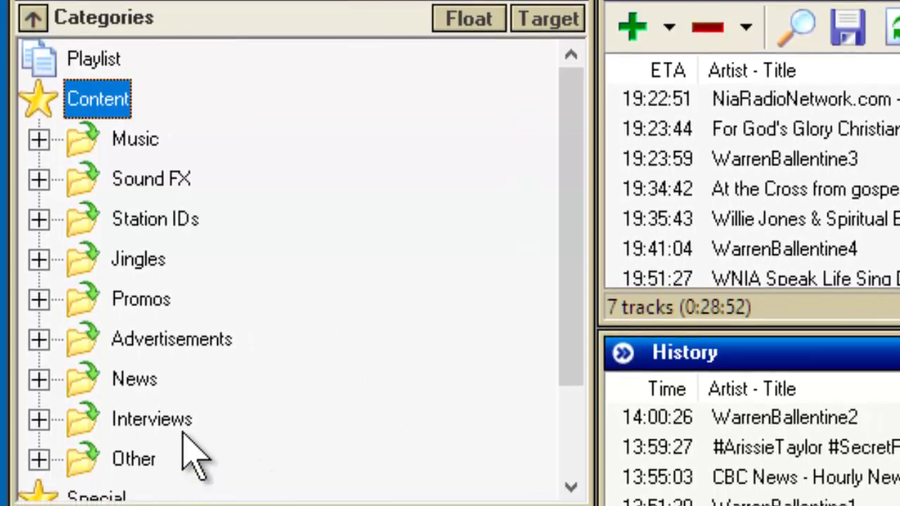
click(134, 402)
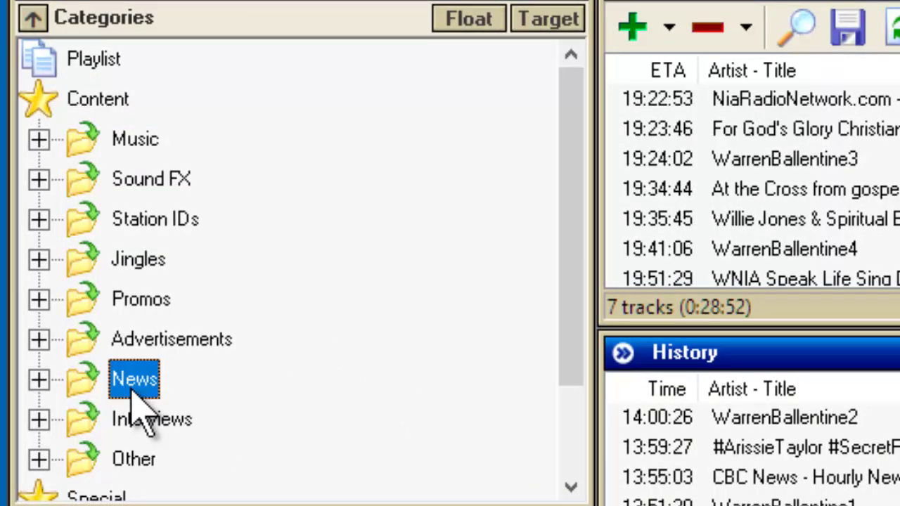
click(39, 380)
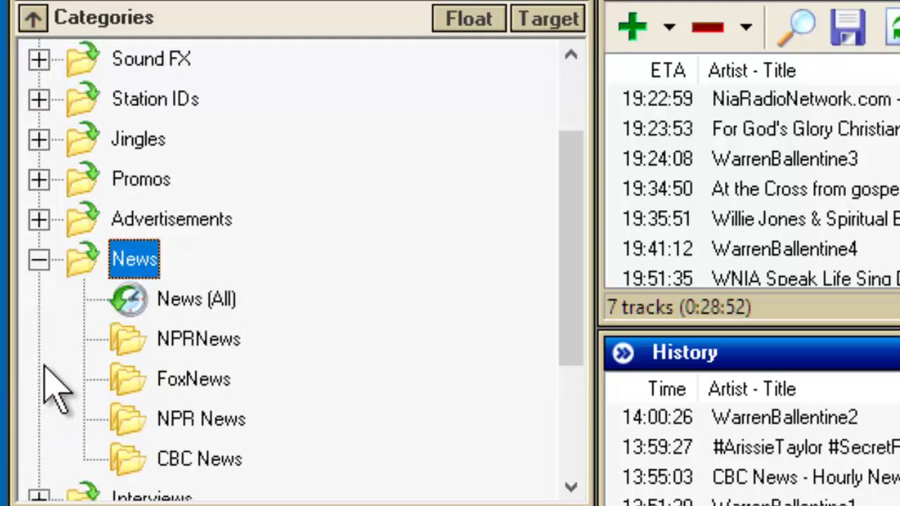
Delete the NPRNews, FoxNews, NPR News and CBC News subfolders.
click(204, 345)
right_click(199, 336)
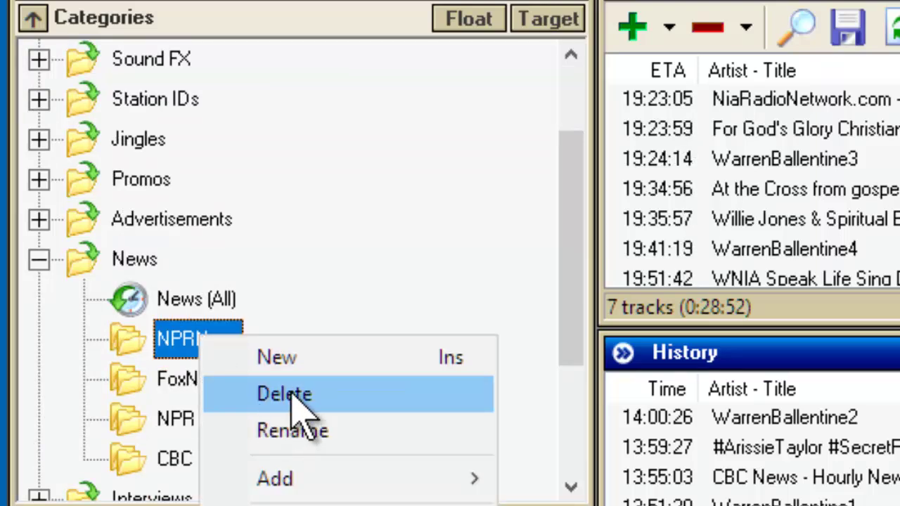
click(292, 395)
key(Return)
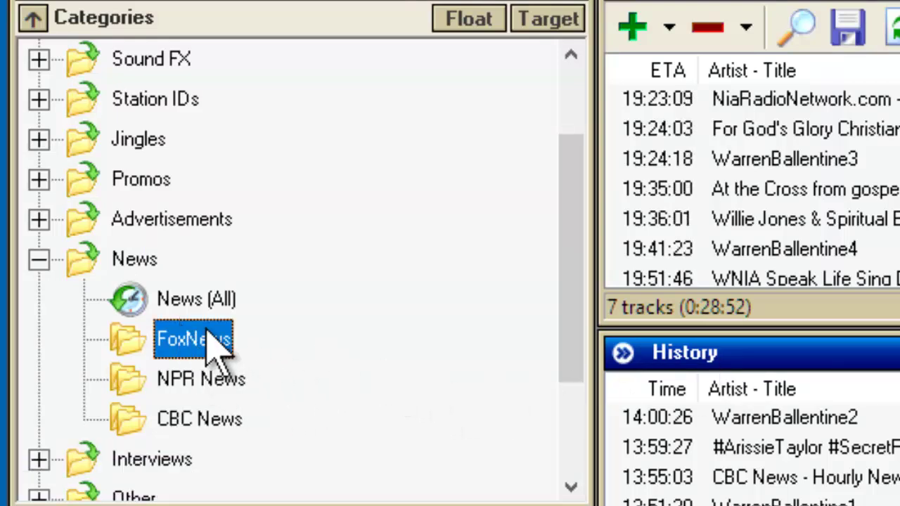
right_click(220, 346)
click(298, 392)
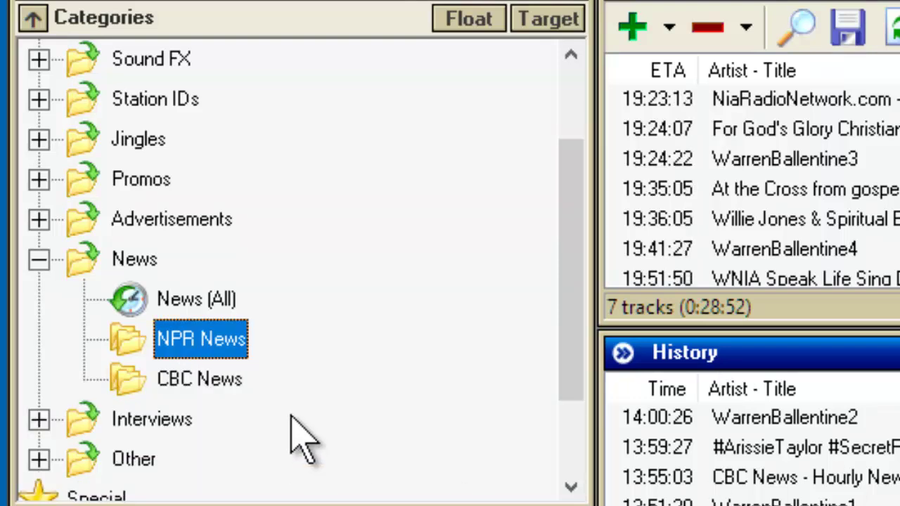
right_click(225, 336)
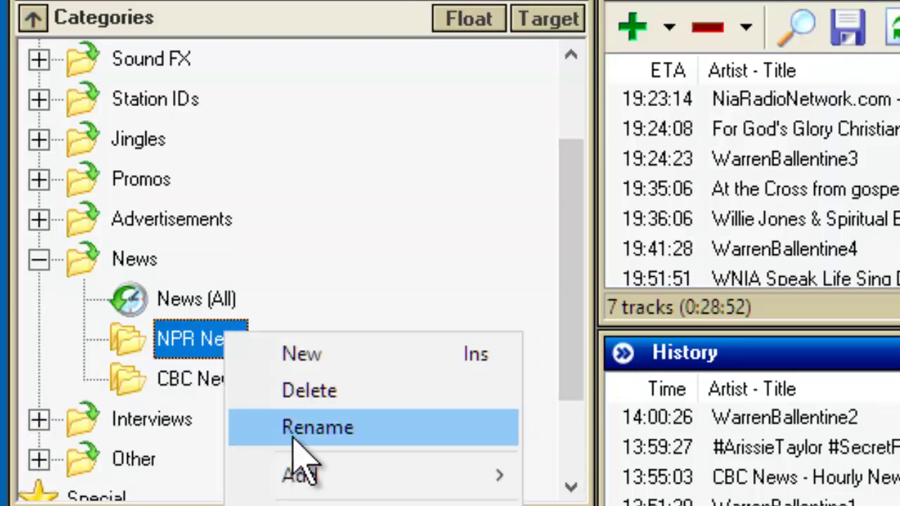
click(345, 391)
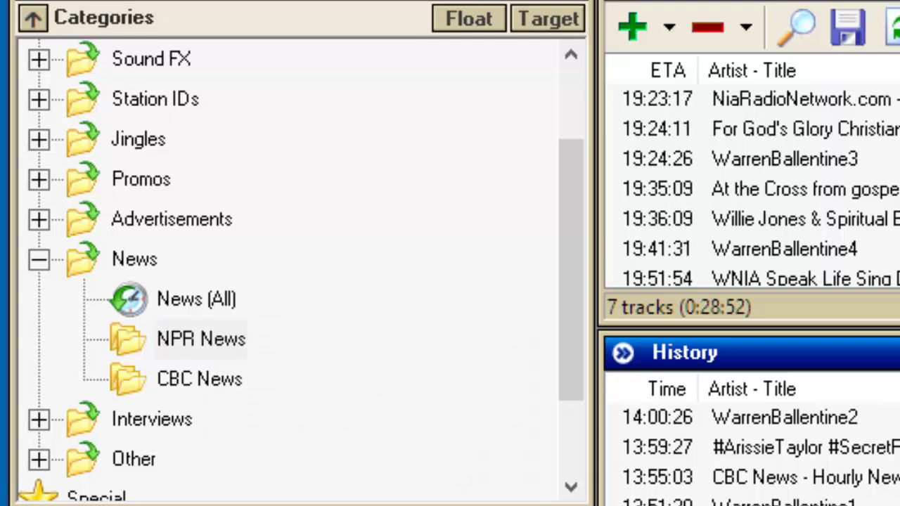
right_click(185, 355)
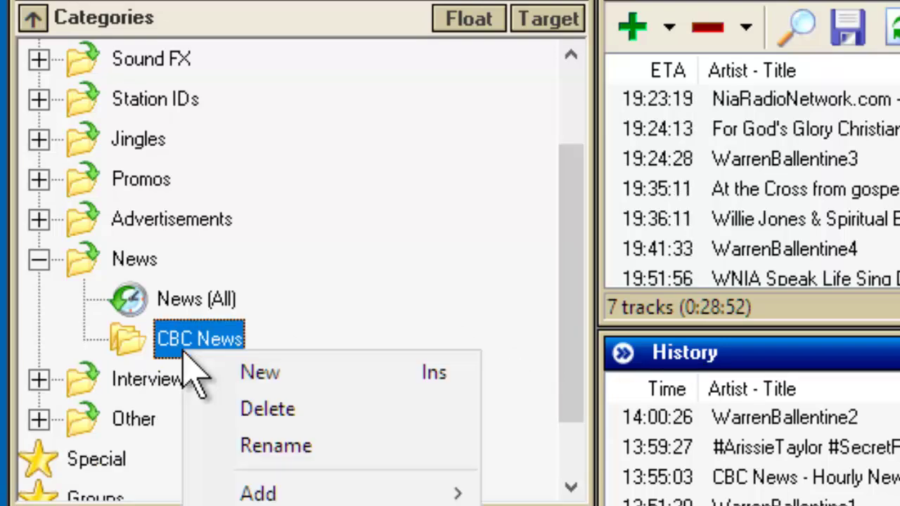
click(281, 413)
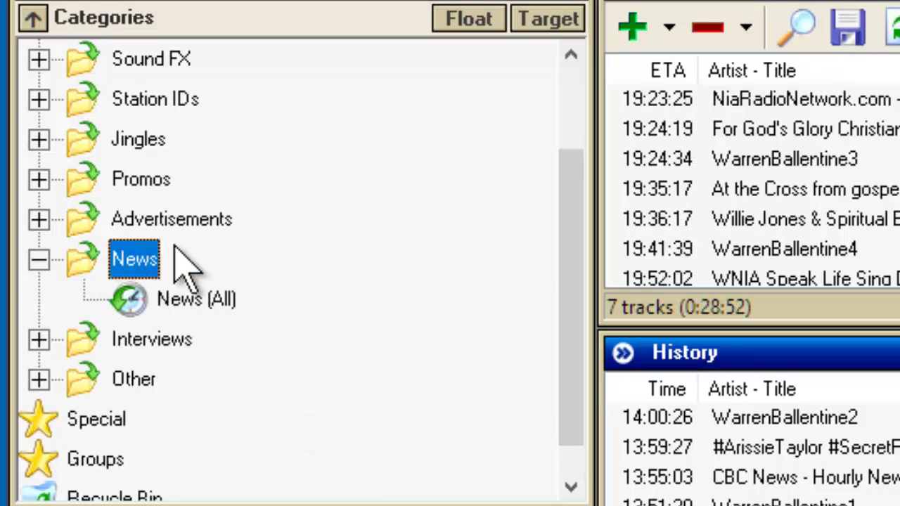
Create a new subfolder named 'Fox News' under the News category.
click(217, 297)
right_click(224, 310)
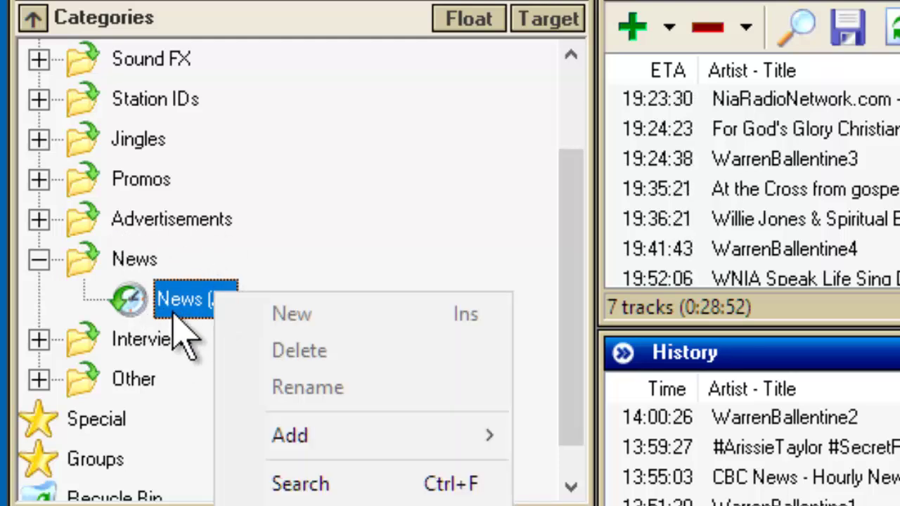
click(182, 297)
click(126, 260)
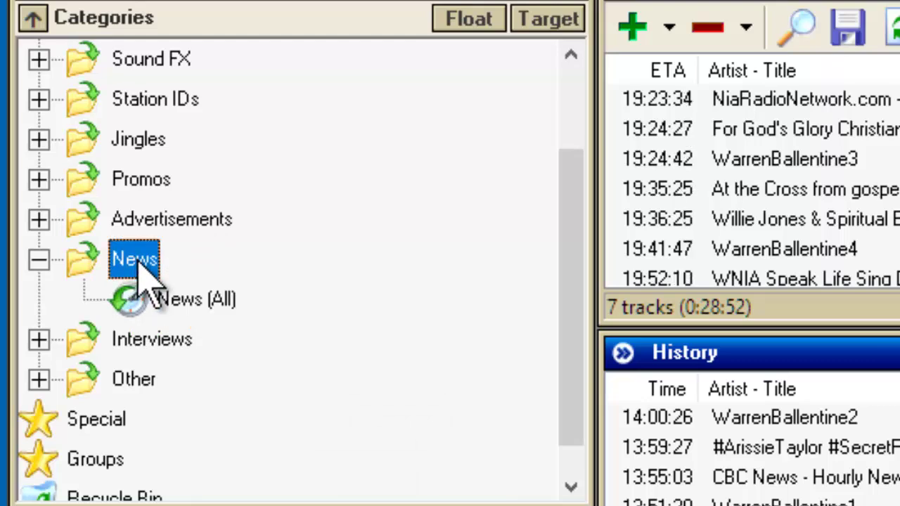
right_click(148, 281)
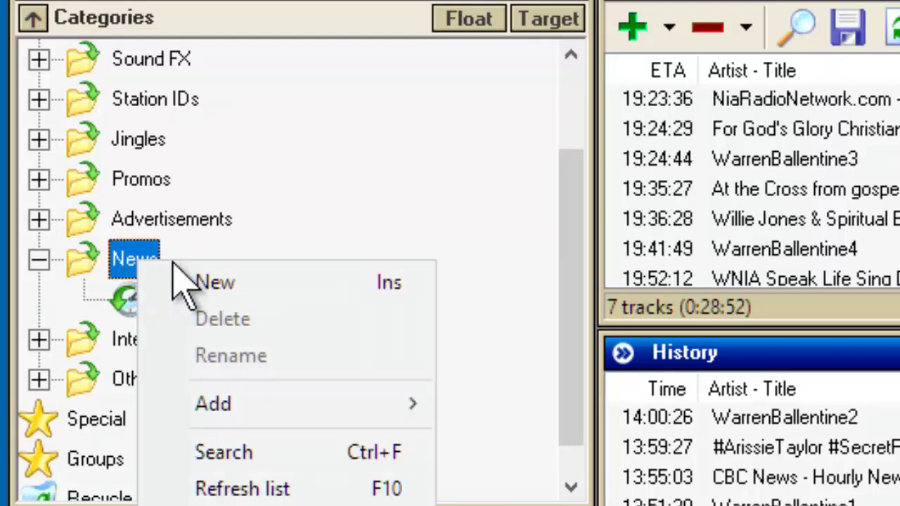
click(212, 284)
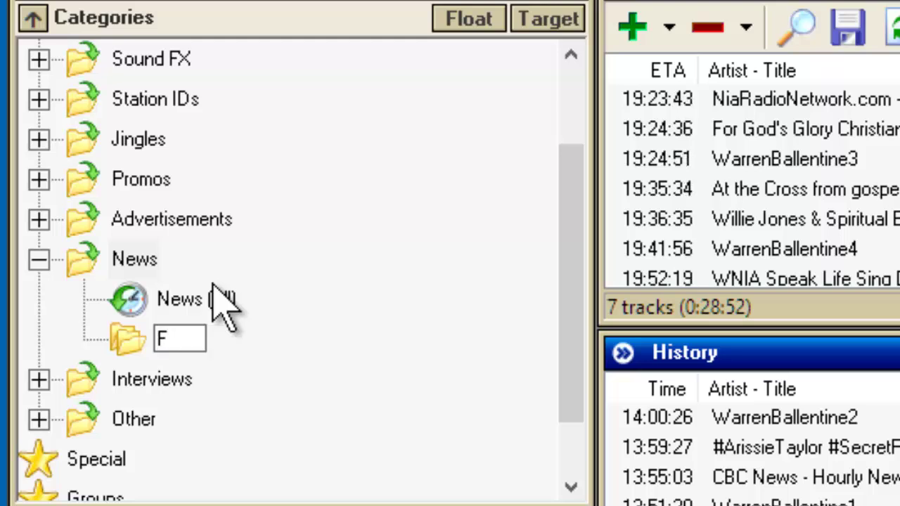
text(ox News)
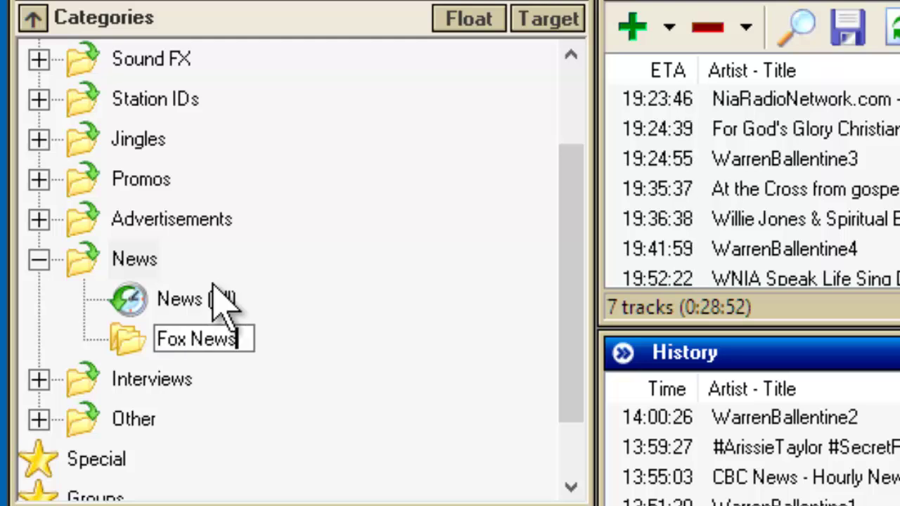
key(Return)
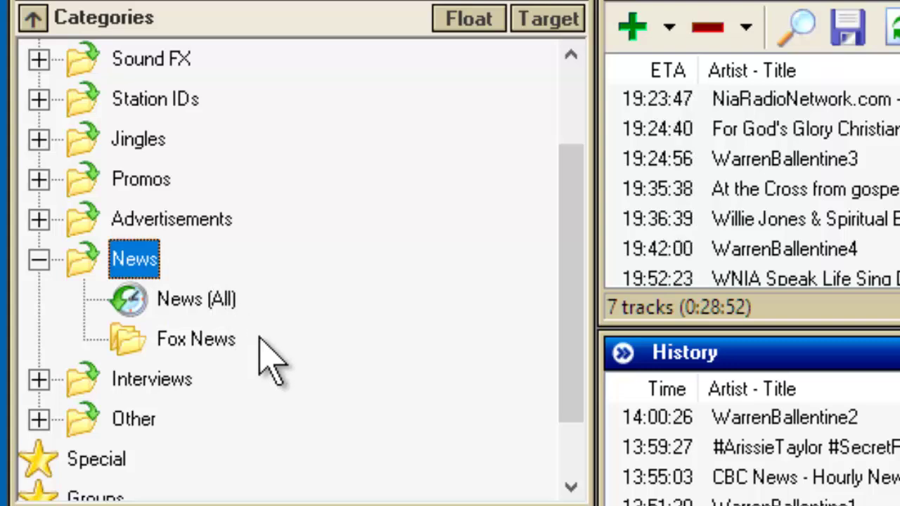
click(213, 343)
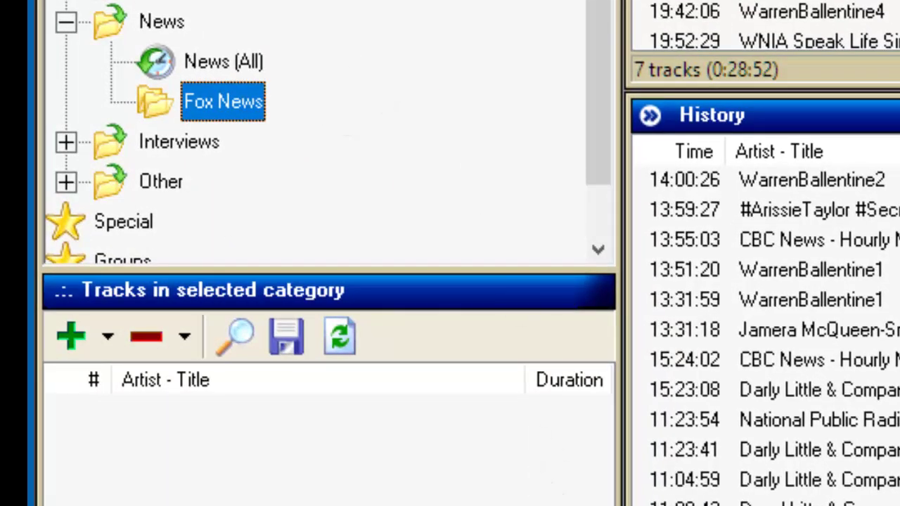
key(alt+Tab)
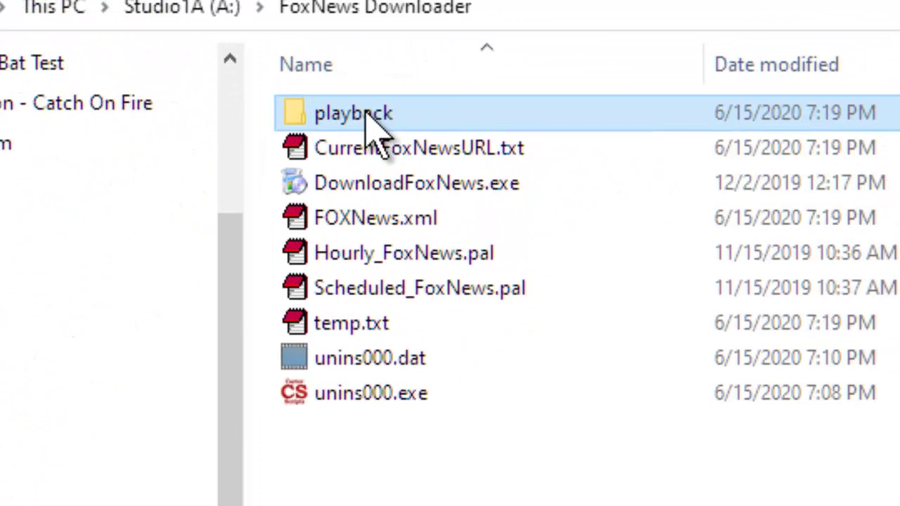
double_click(366, 113)
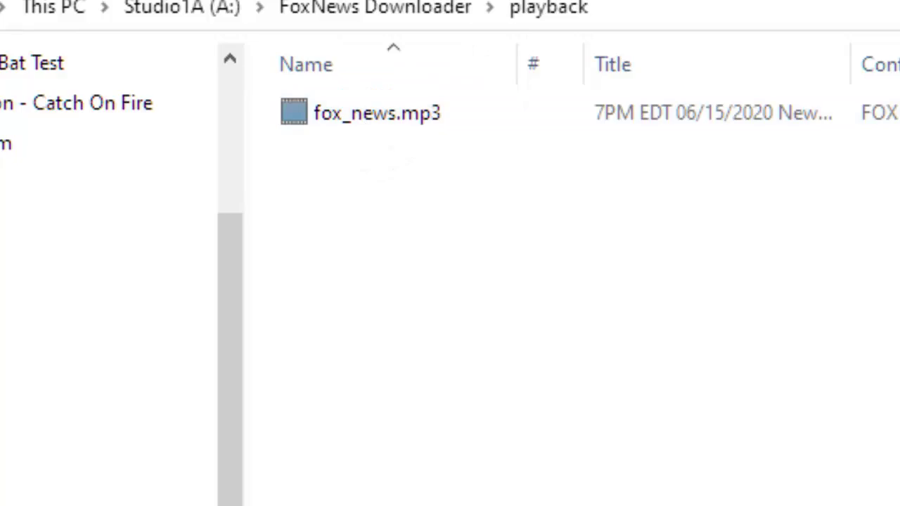
key(alt+Tab)
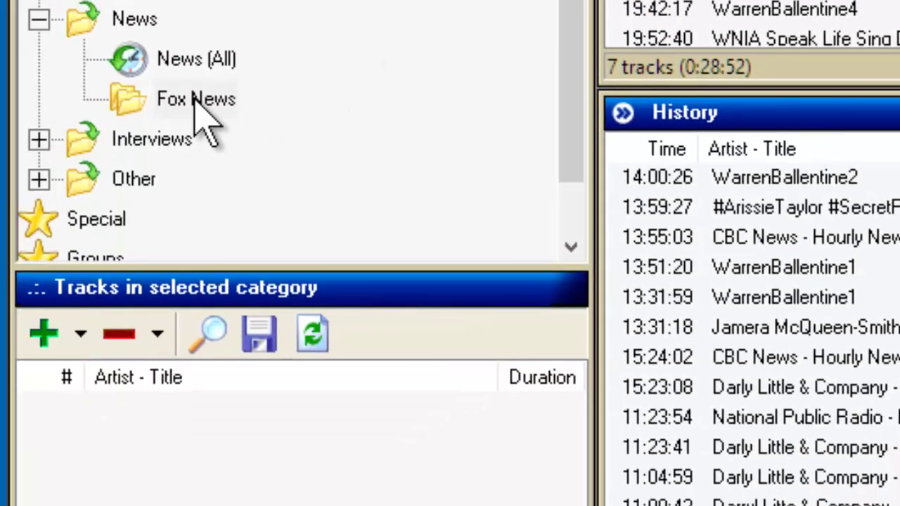
Choose Add Files for Fox News and browse to A:\FoxNews Downloader.
click(193, 100)
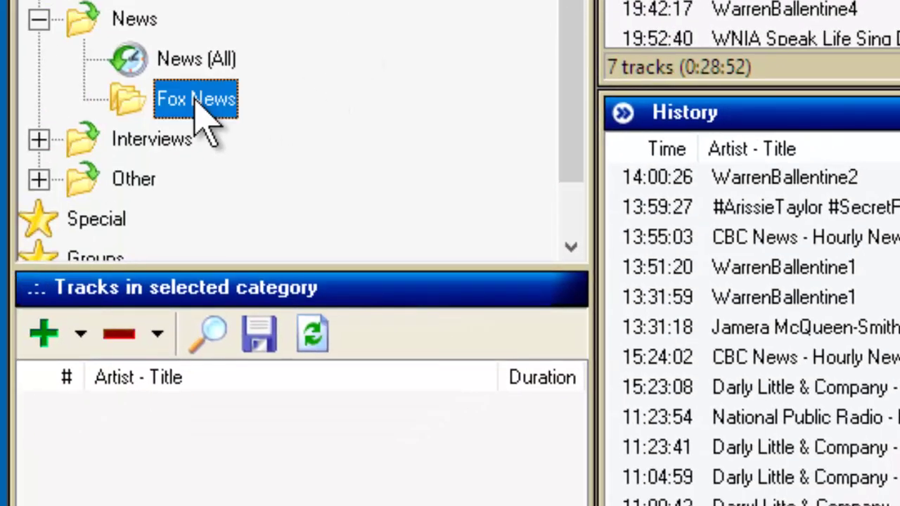
click(79, 335)
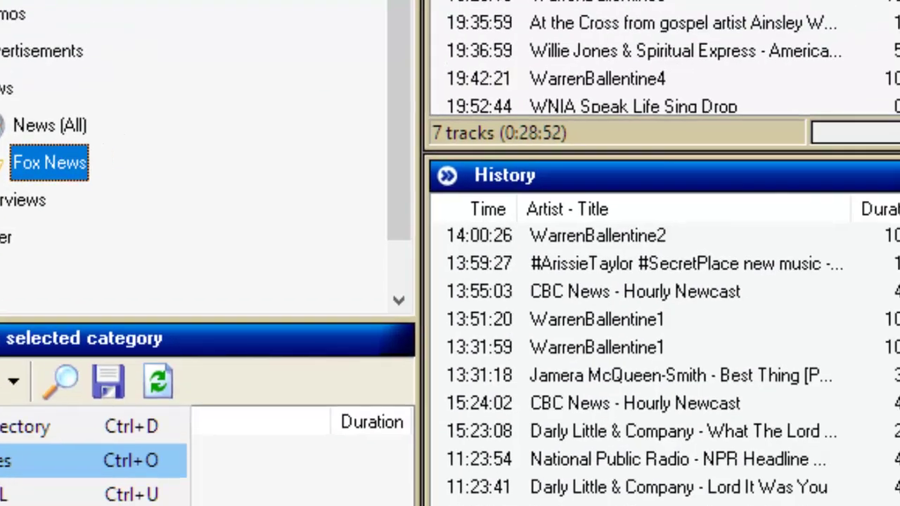
click(104, 419)
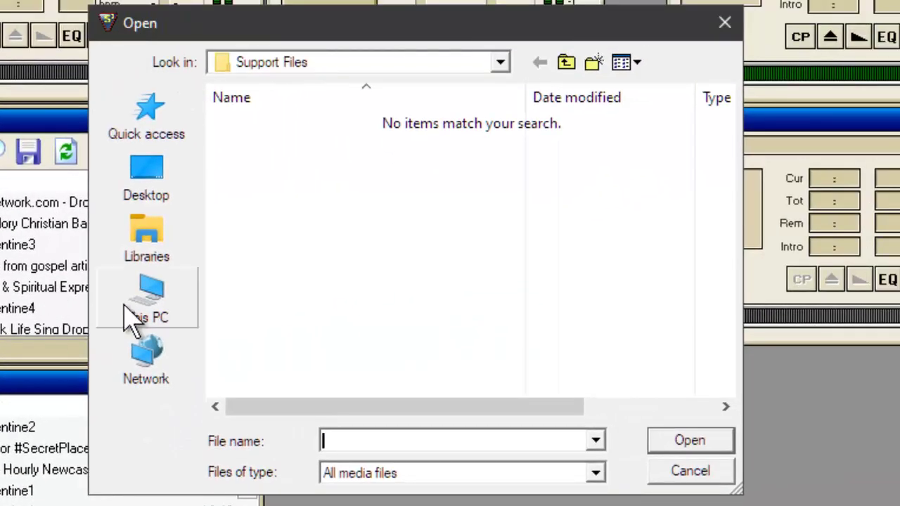
click(153, 314)
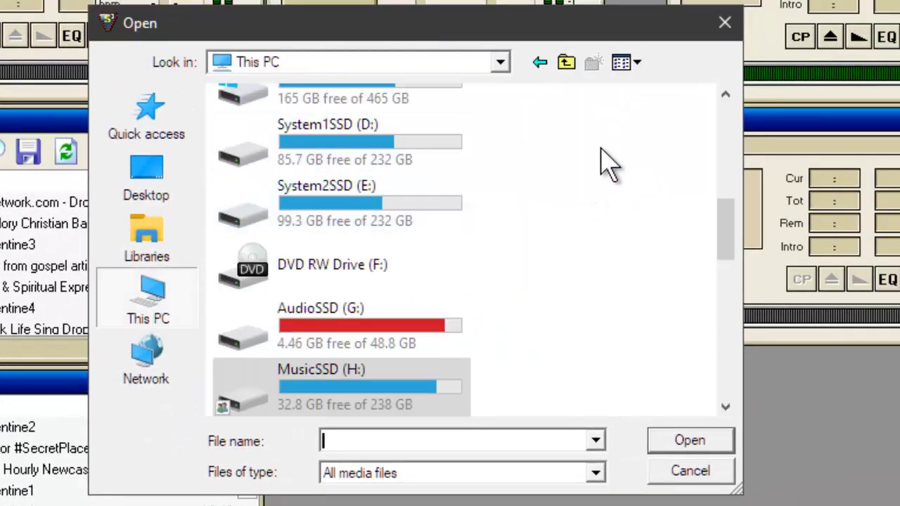
scroll(601, 159, down, 1)
scroll(596, 148, up, 5)
scroll(584, 109, down, 1)
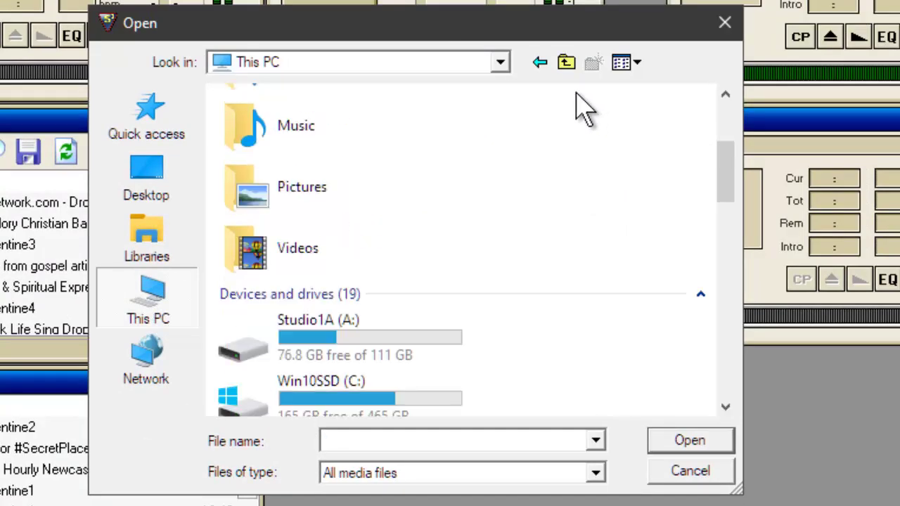
scroll(584, 109, down, 1)
double_click(297, 281)
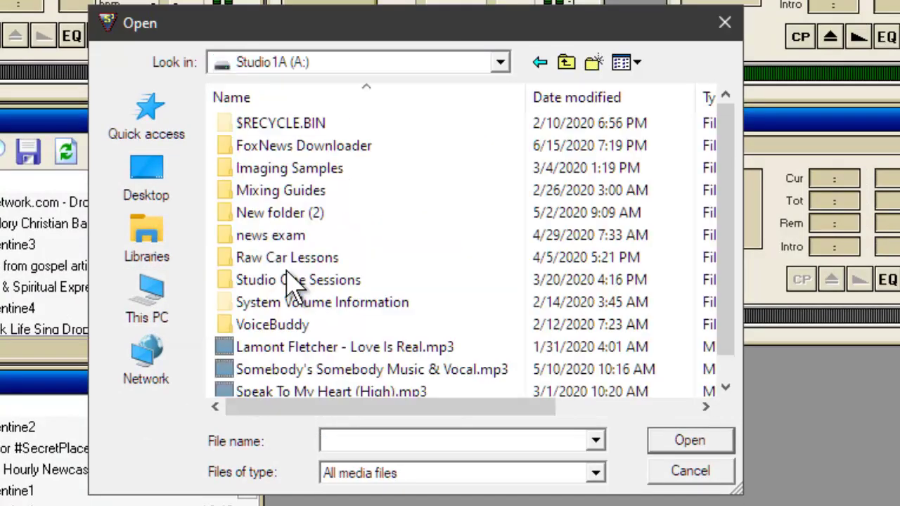
double_click(268, 147)
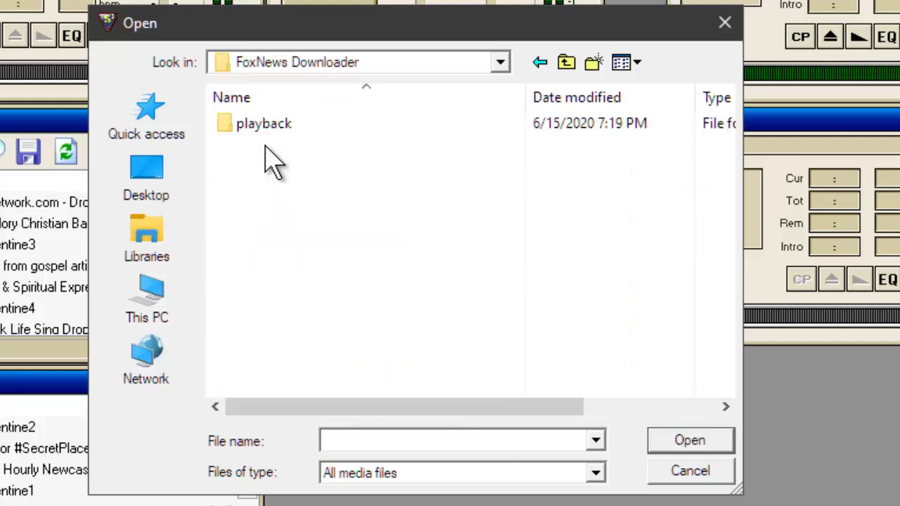
Add fox_news.mp3 from the playback folder to the Fox News category.
click(270, 128)
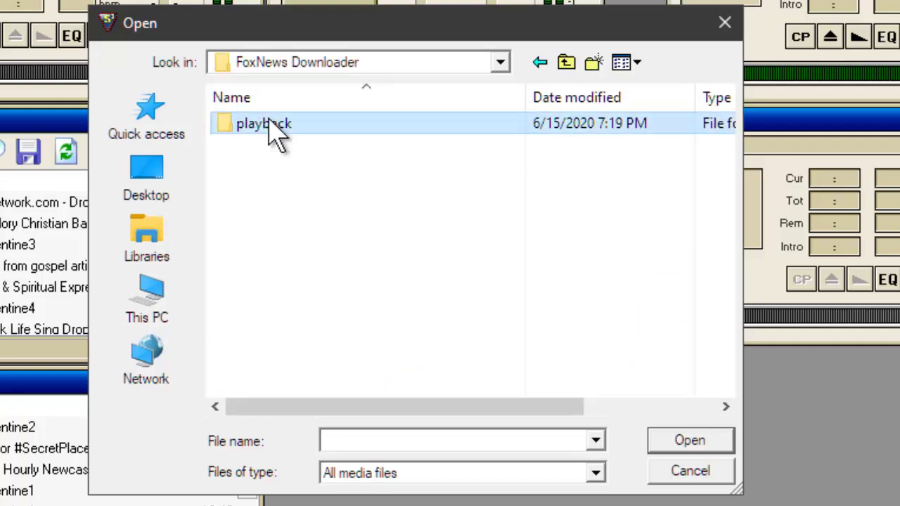
click(277, 135)
click(226, 137)
double_click(232, 134)
click(235, 133)
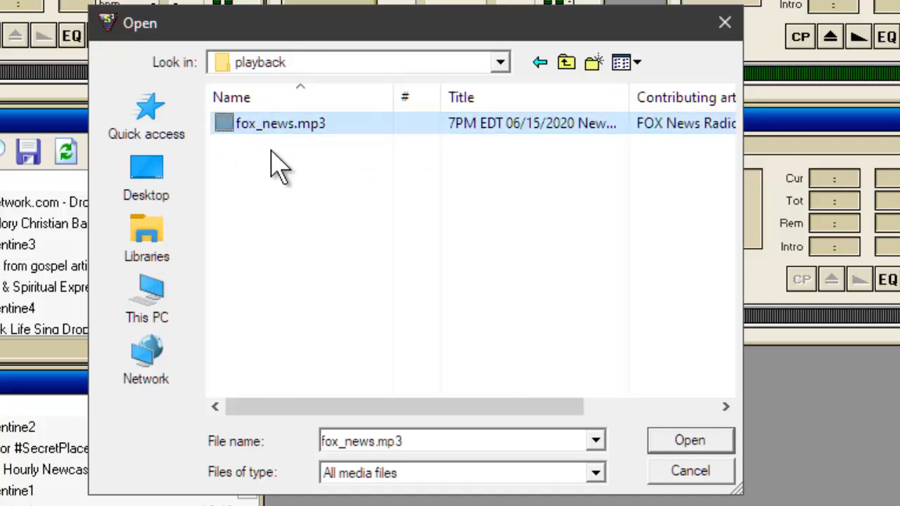
click(678, 446)
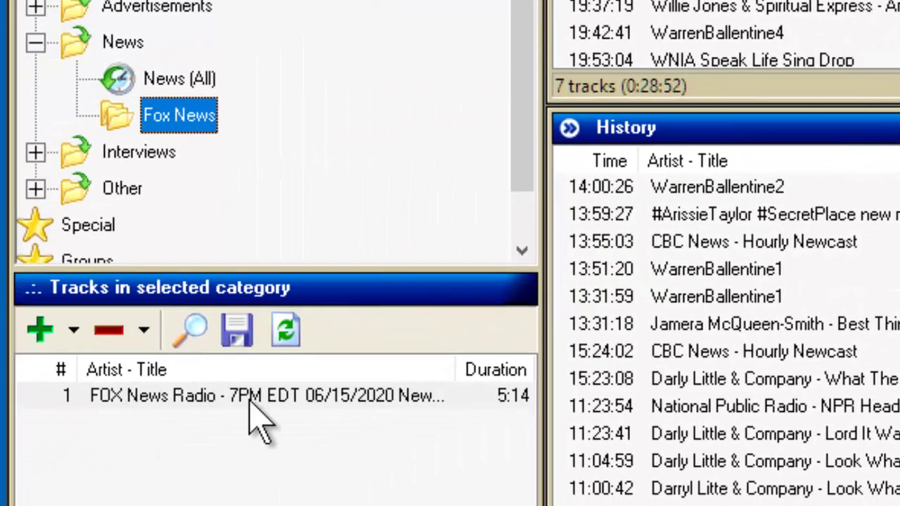
Select the new FOX News Radio - 7PM EDT 06/15/2020 track.
click(255, 400)
right_click(255, 408)
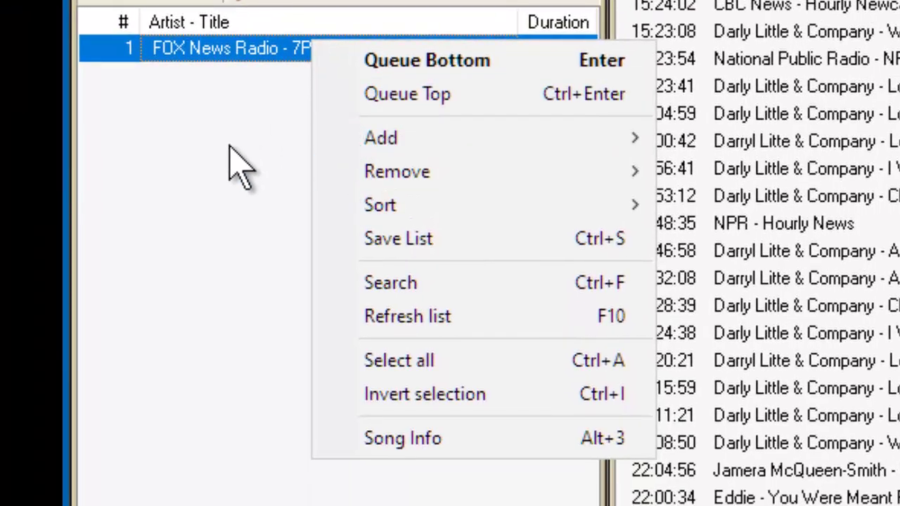
click(239, 167)
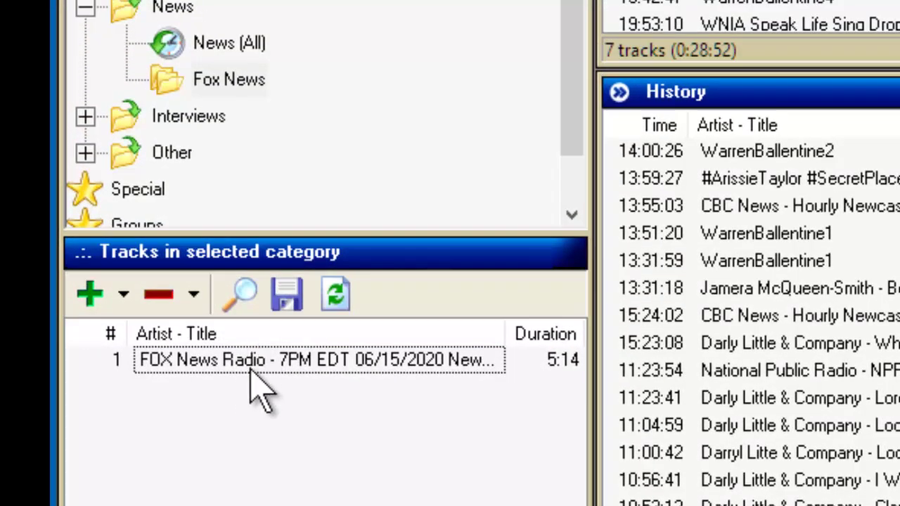
click(251, 372)
Check the FOX News Radio track's song information, select its Artist text, and close the editor.
right_click(251, 372)
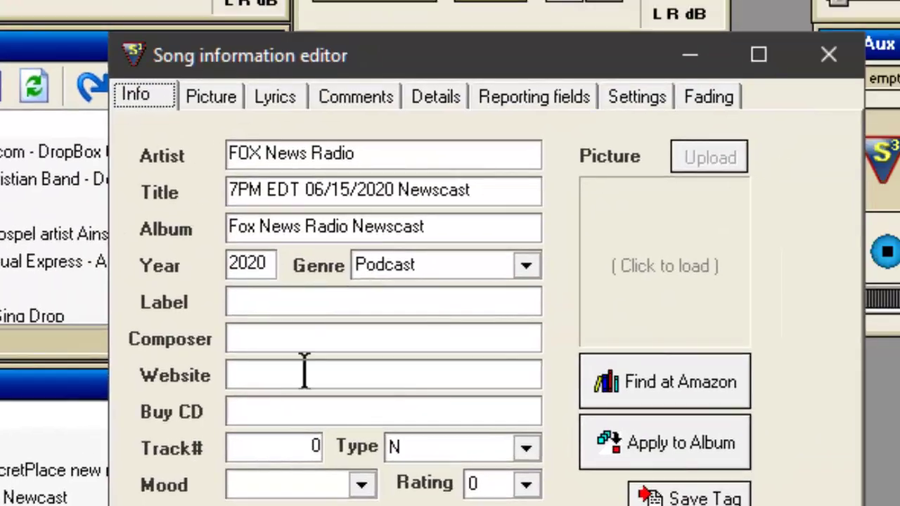
click(376, 153)
drag(377, 153, 24, 158)
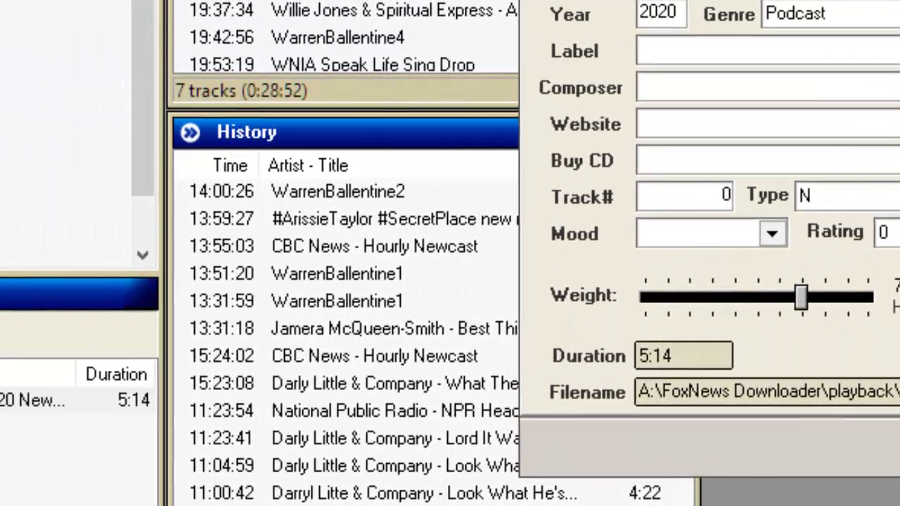
click(830, 450)
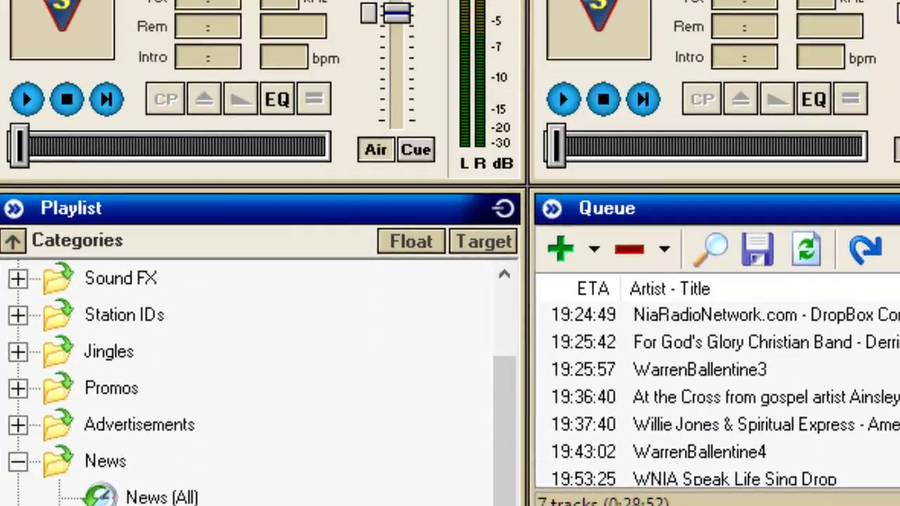
click(162, 131)
mouse_move(213, 134)
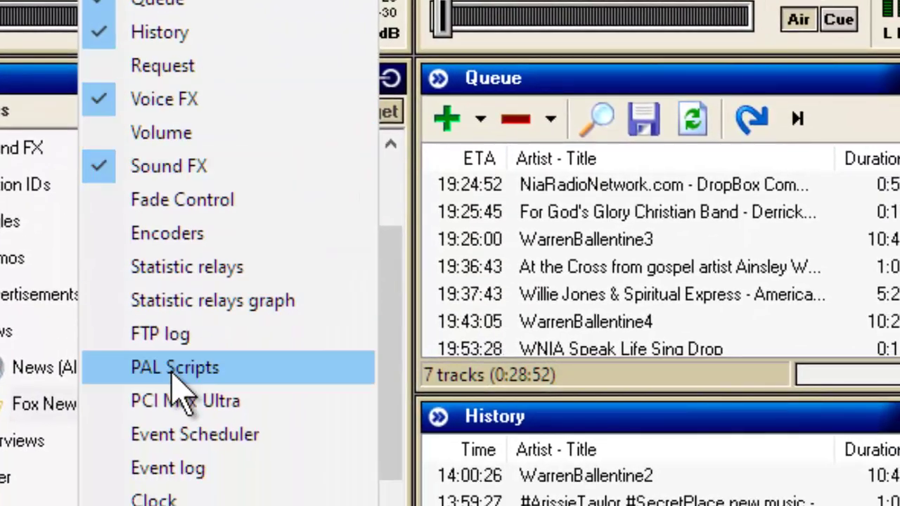
Open the PAL Scripts window and start a new script, browsing for its source file.
click(199, 370)
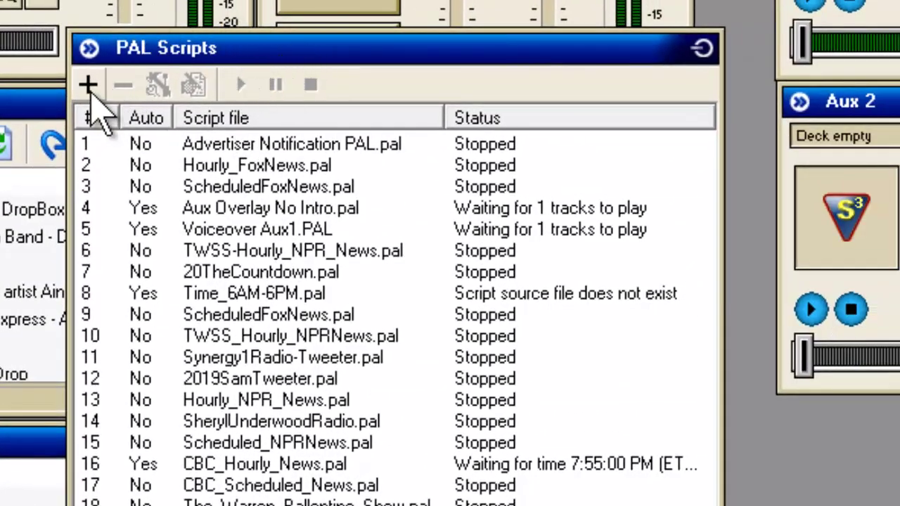
click(90, 90)
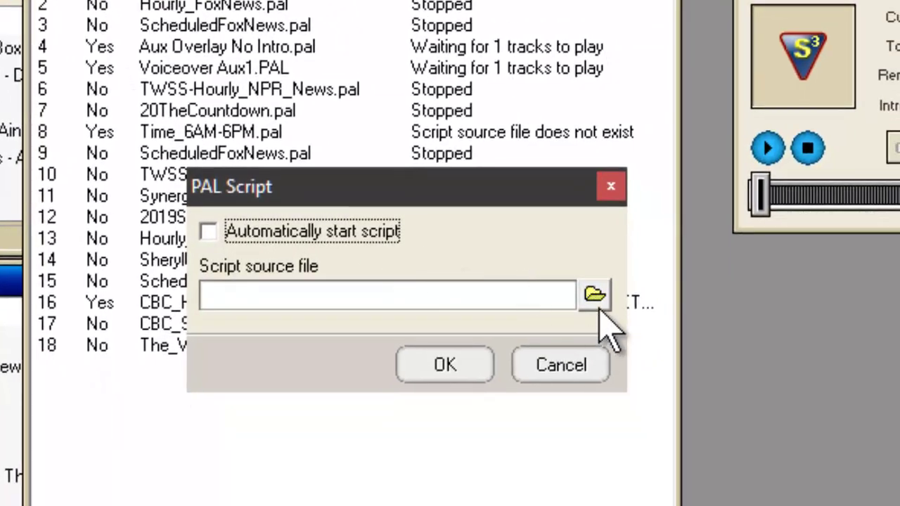
click(599, 311)
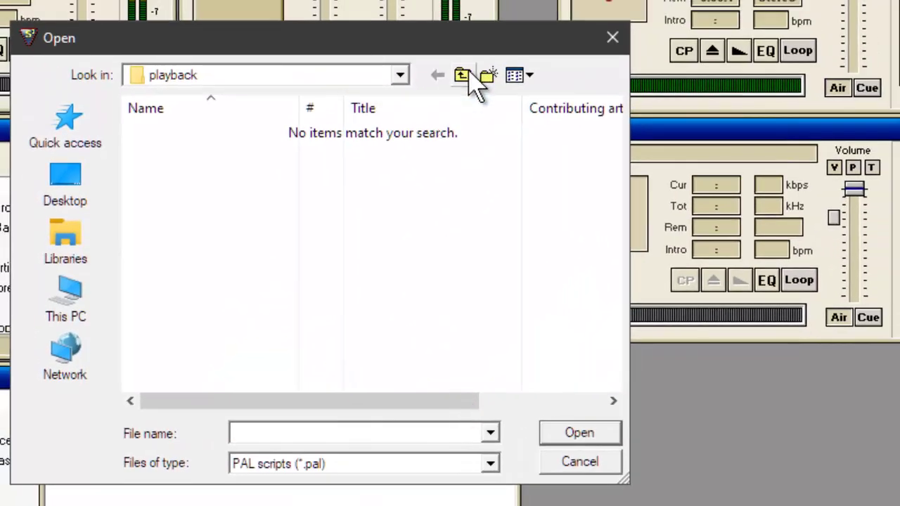
Compare Scheduled_FoxNews.pal and Hourly_FoxNews.pal in FoxNews Downloader, leaving without choosing a file.
click(465, 78)
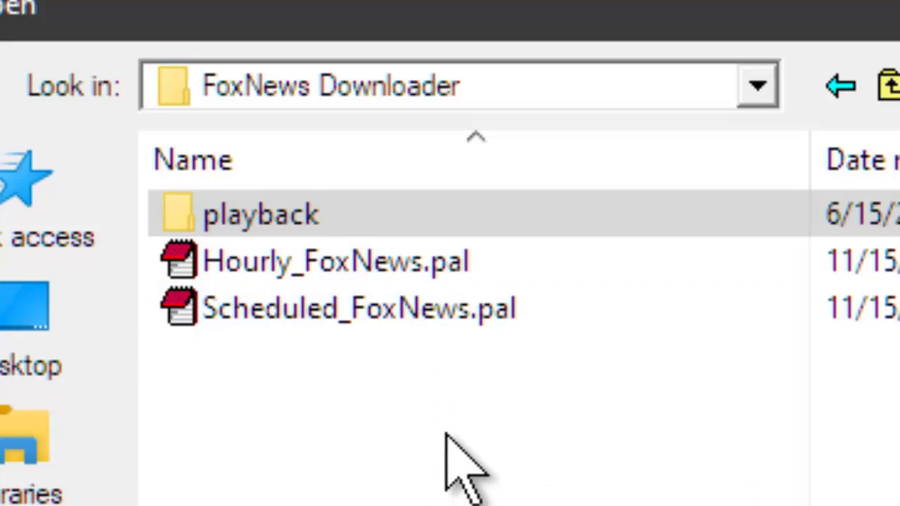
click(412, 331)
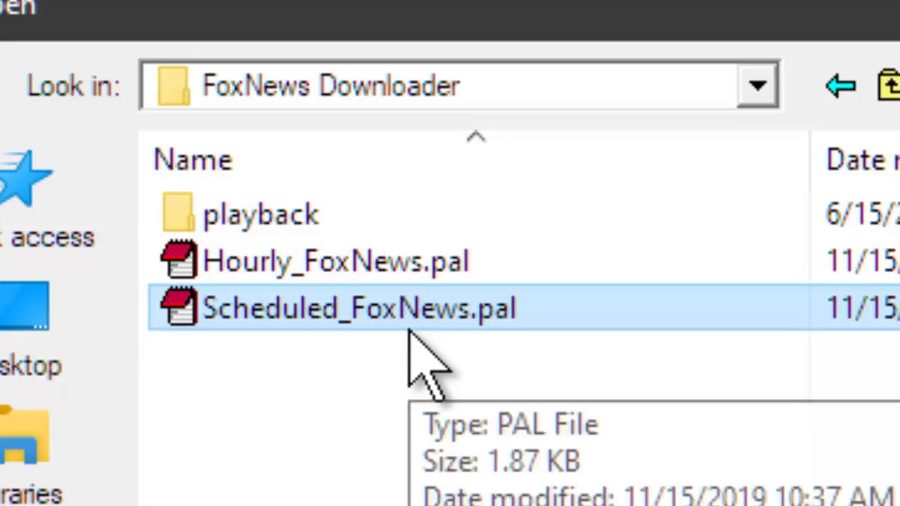
click(441, 264)
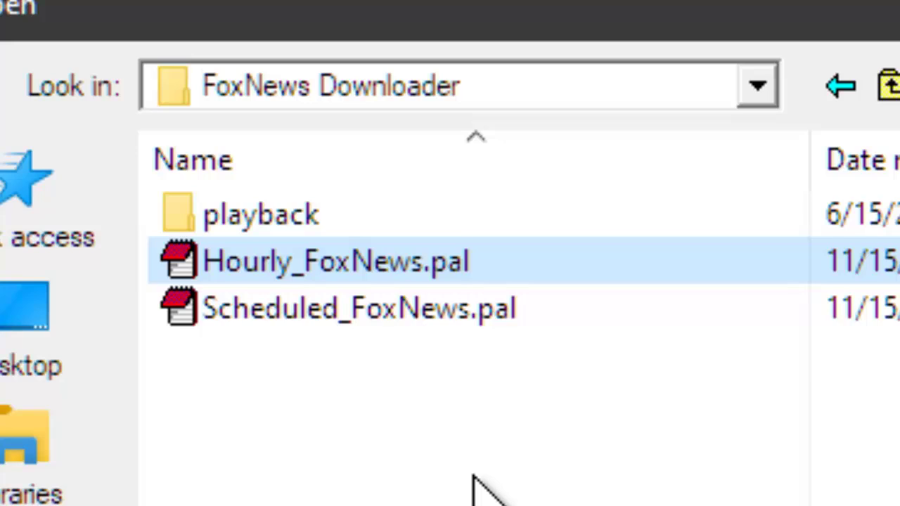
click(467, 312)
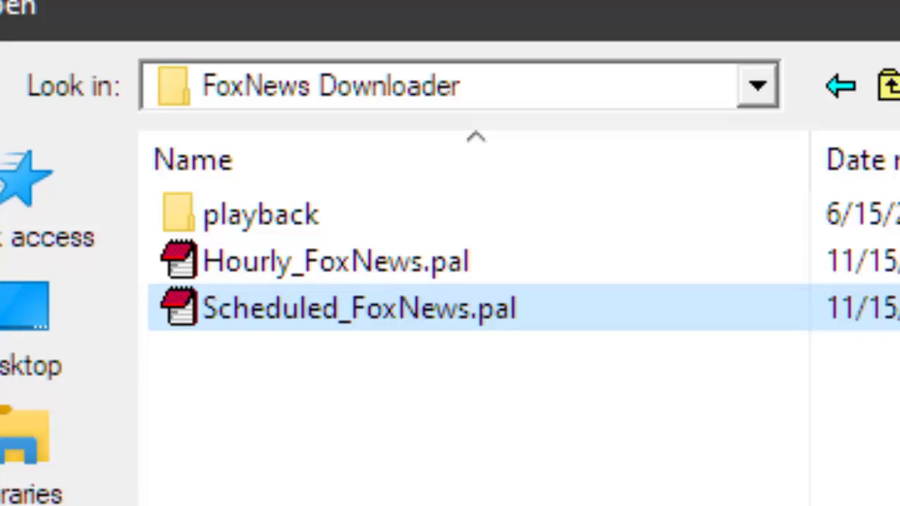
click(415, 267)
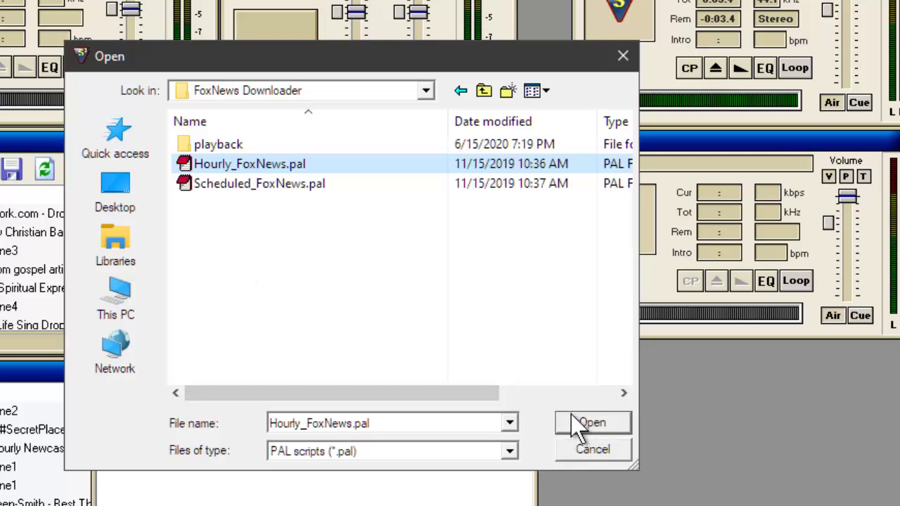
click(585, 450)
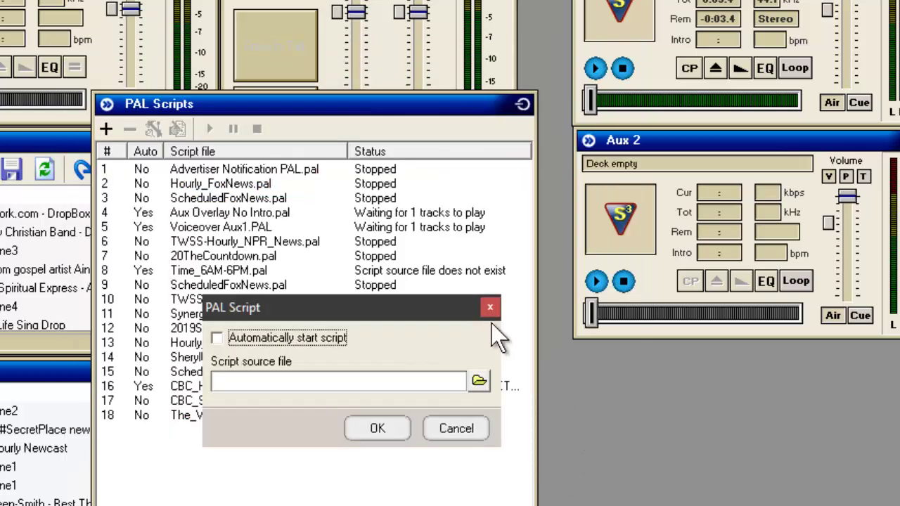
Add A:\FoxNews Downloader\Hourly_FoxNews.pal as a new PAL script set to start automatically.
click(464, 429)
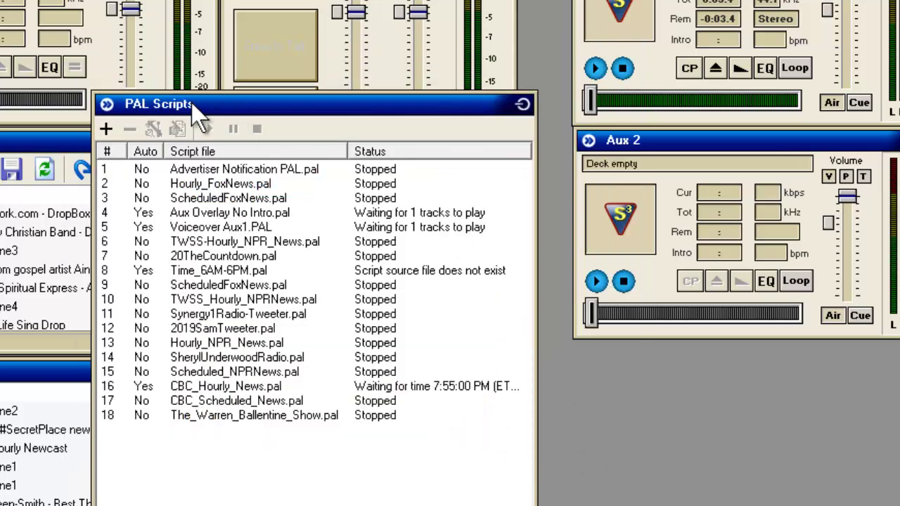
click(104, 131)
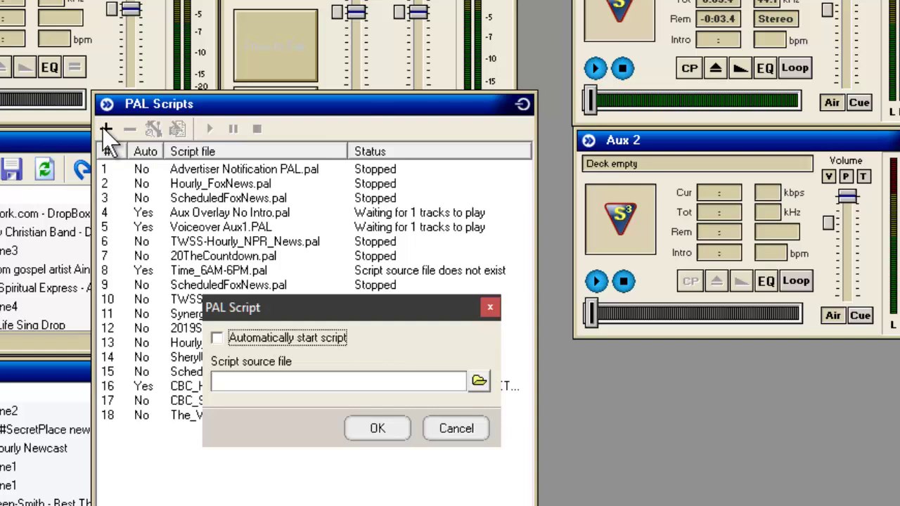
click(479, 381)
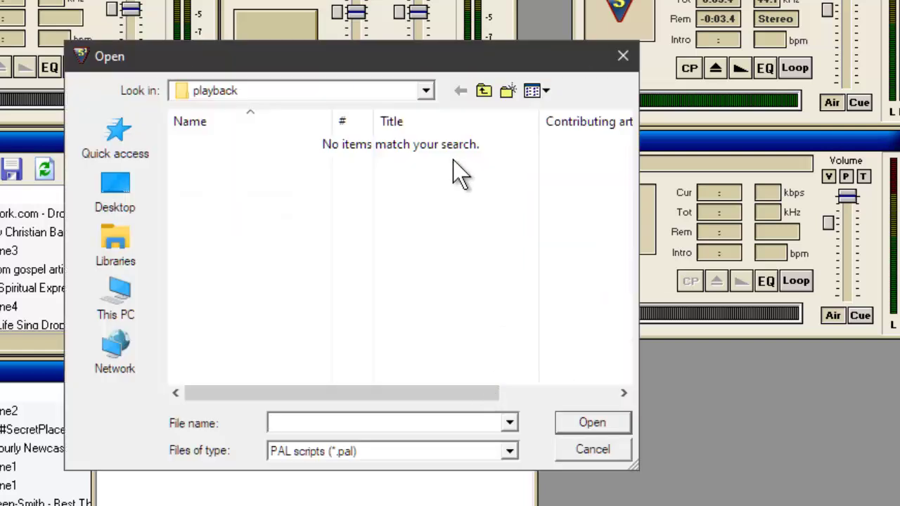
click(484, 93)
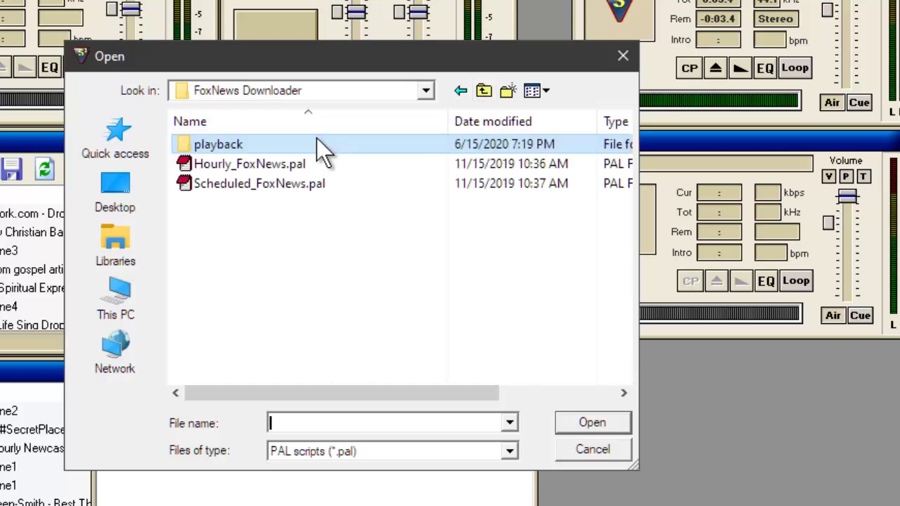
click(267, 163)
click(592, 424)
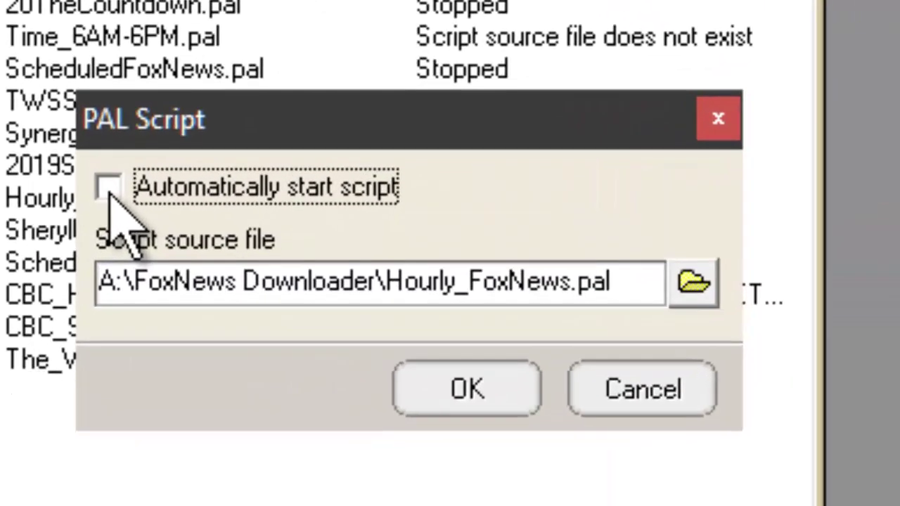
click(164, 264)
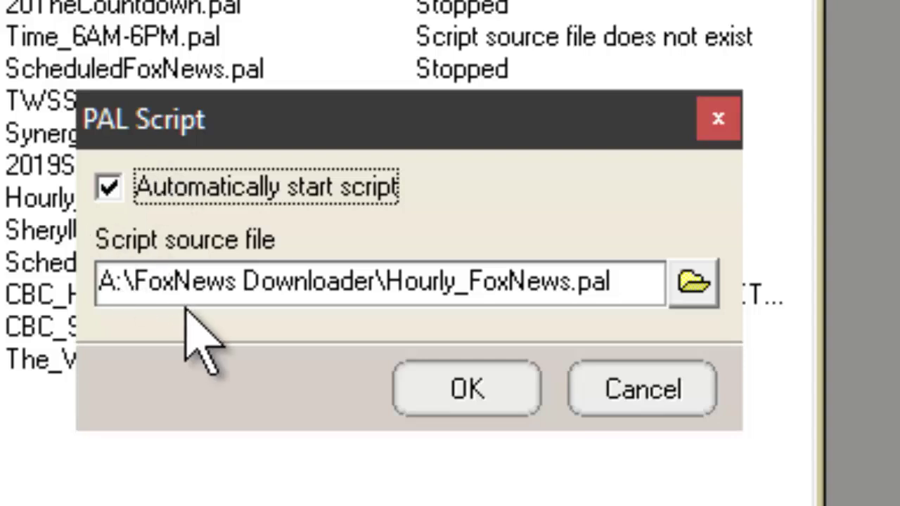
click(456, 394)
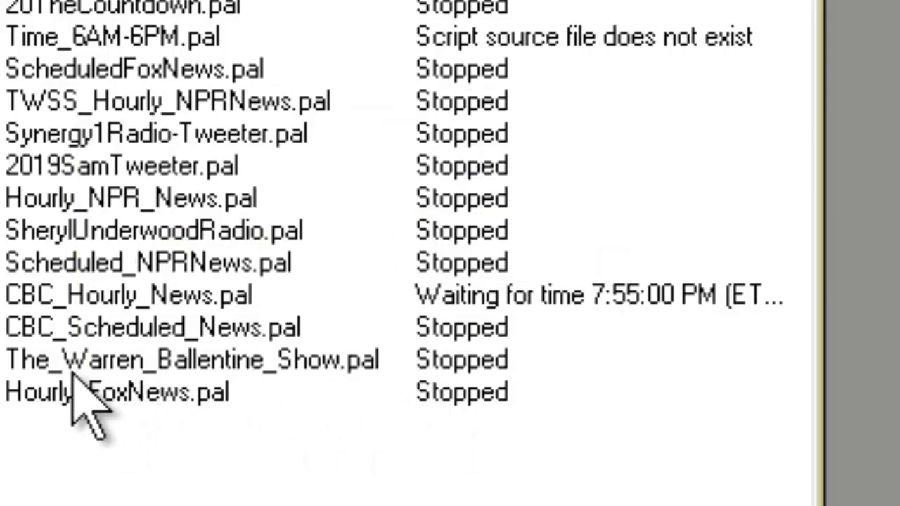
Open Hourly_FoxNews.pal in the PAL Scripting IDE, review its code, run it, and close the IDE.
click(58, 395)
double_click(58, 395)
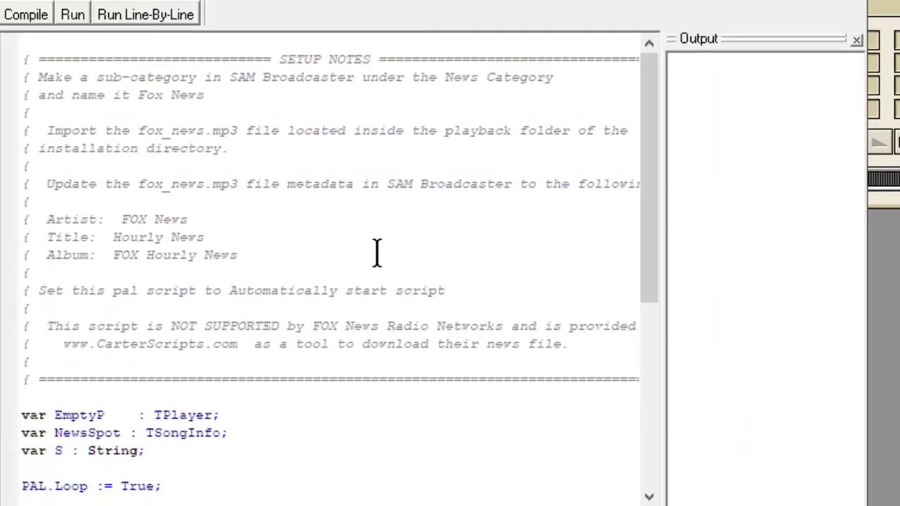
scroll(377, 253, down, 2)
scroll(398, 263, down, 6)
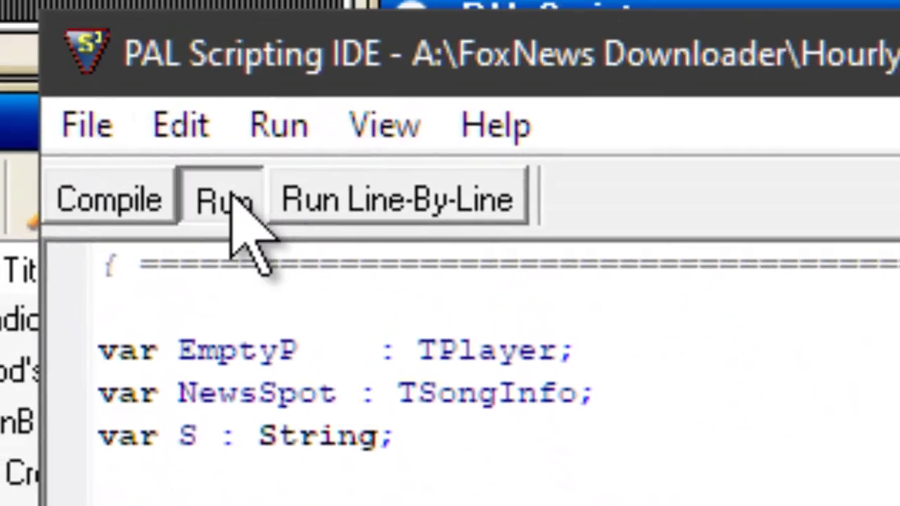
click(223, 161)
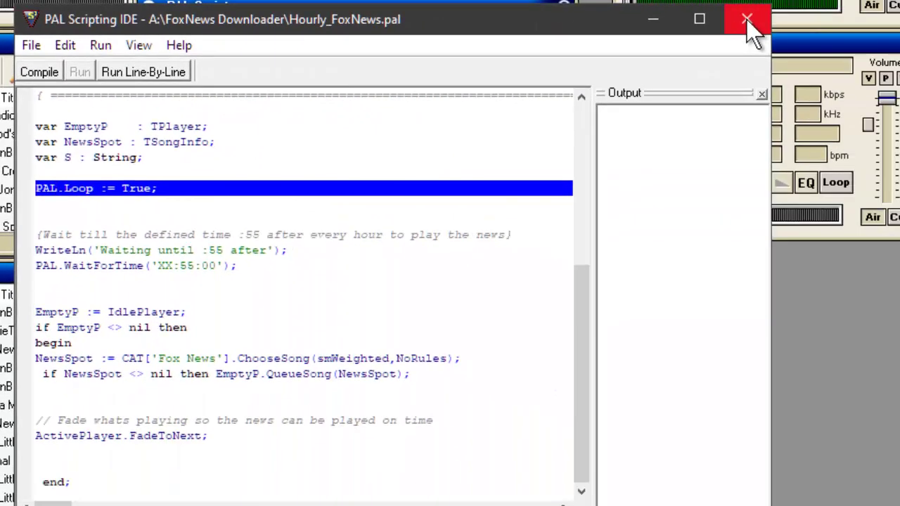
click(879, 22)
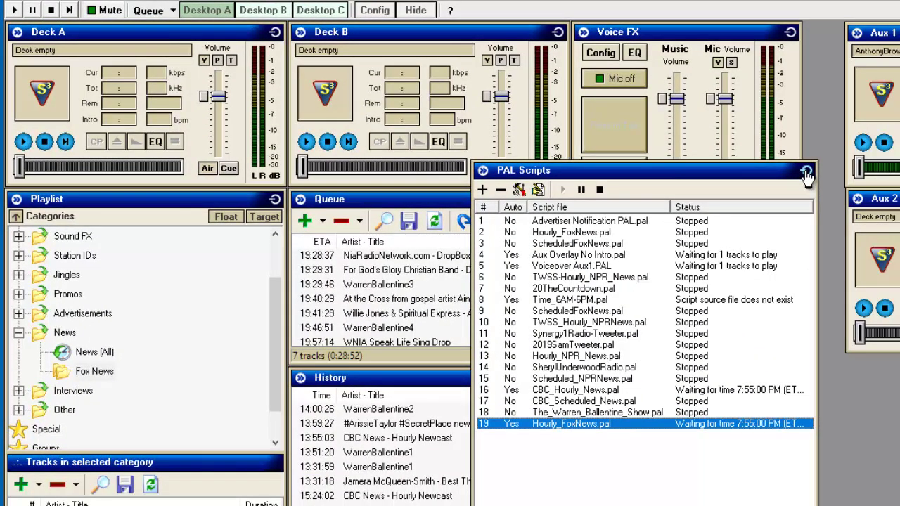
Close PAL Scripts, start queue playback, and drag a History track onto Deck A.
click(807, 172)
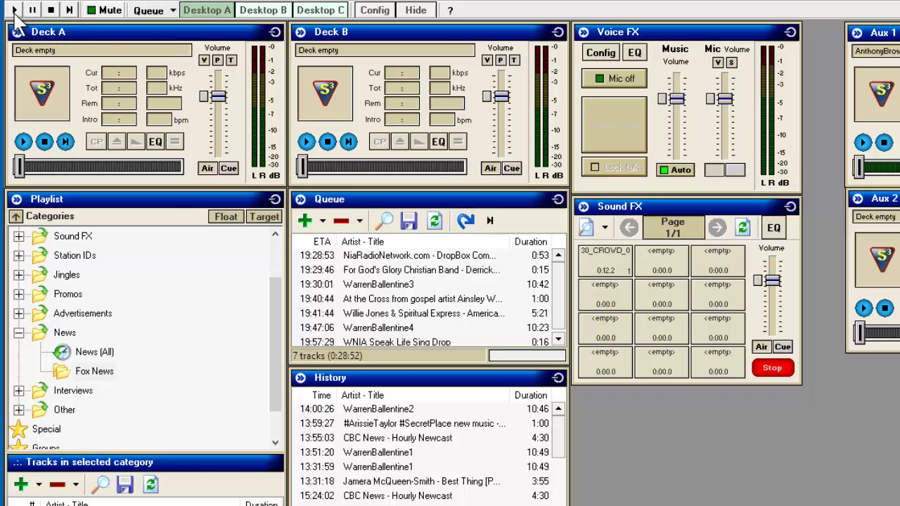
click(14, 11)
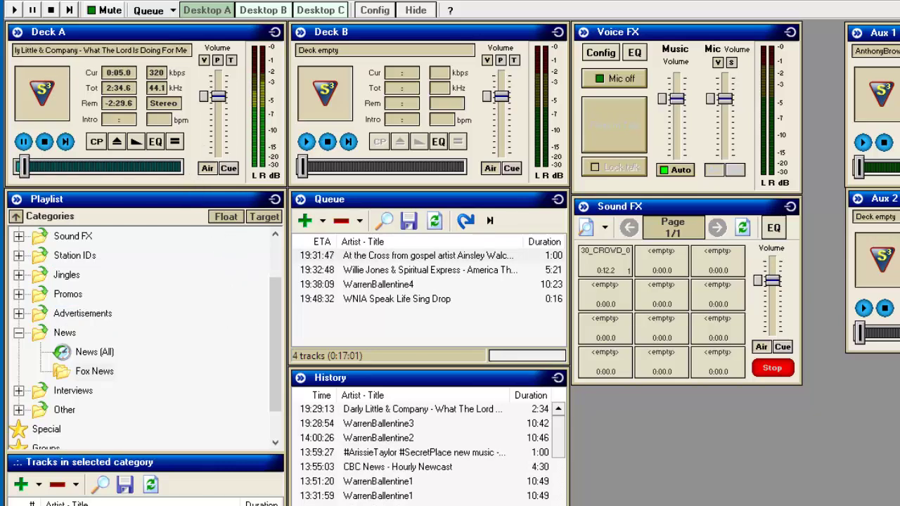
scroll(429, 450, down, 10)
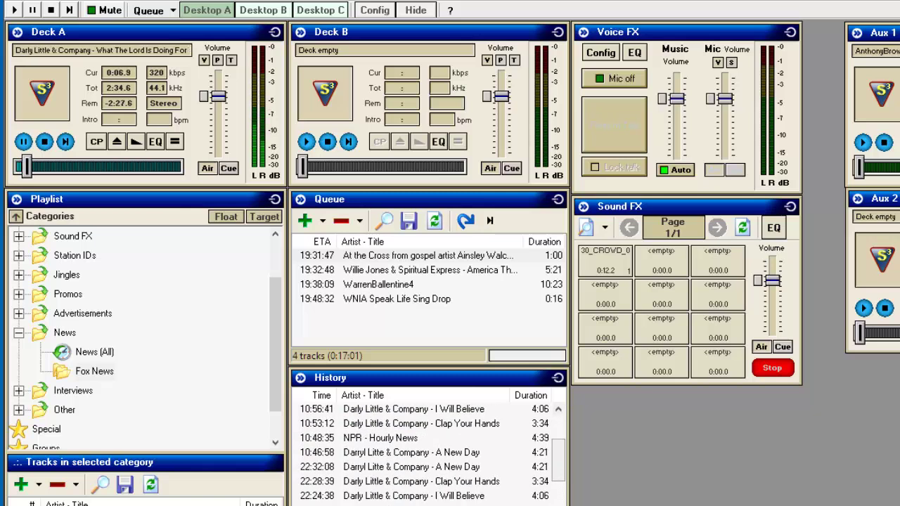
drag(394, 424, 43, 79)
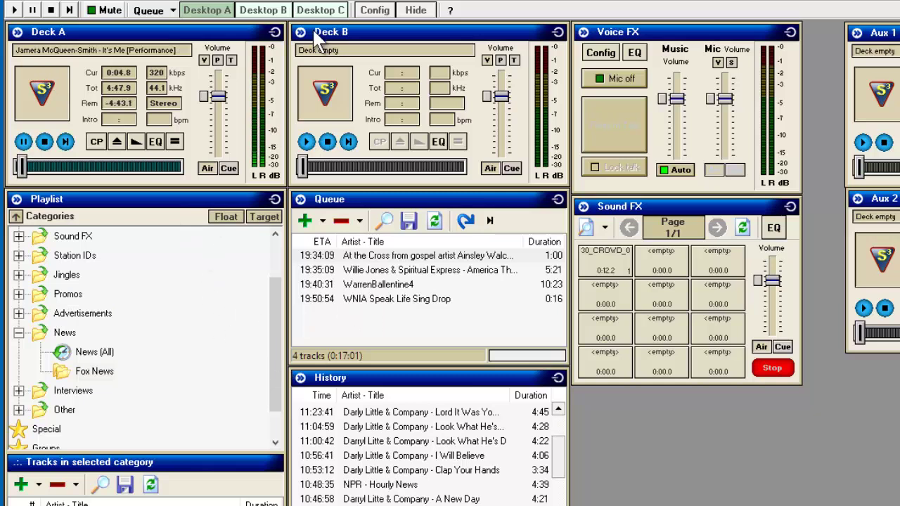
Reopen PAL Scripts and change the Hourly_FoxNews.pal wait time to XX:30:30.
right_click(113, 3)
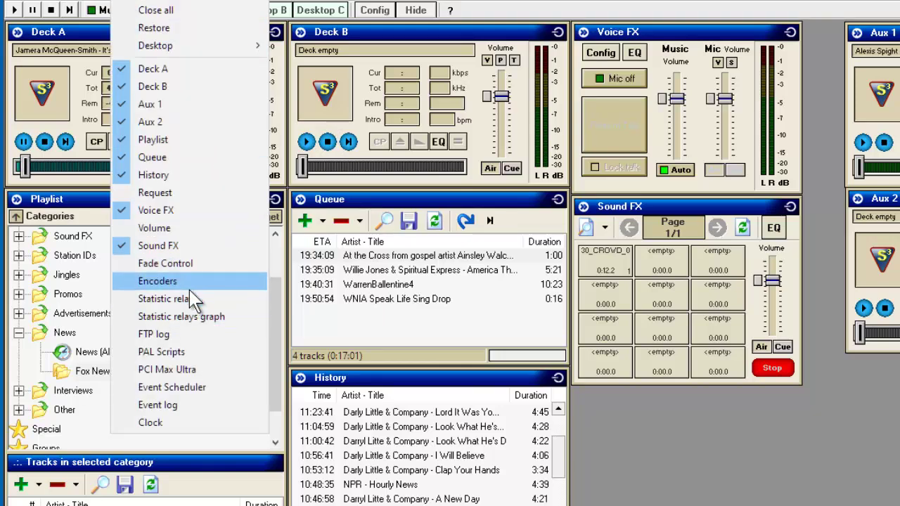
click(175, 353)
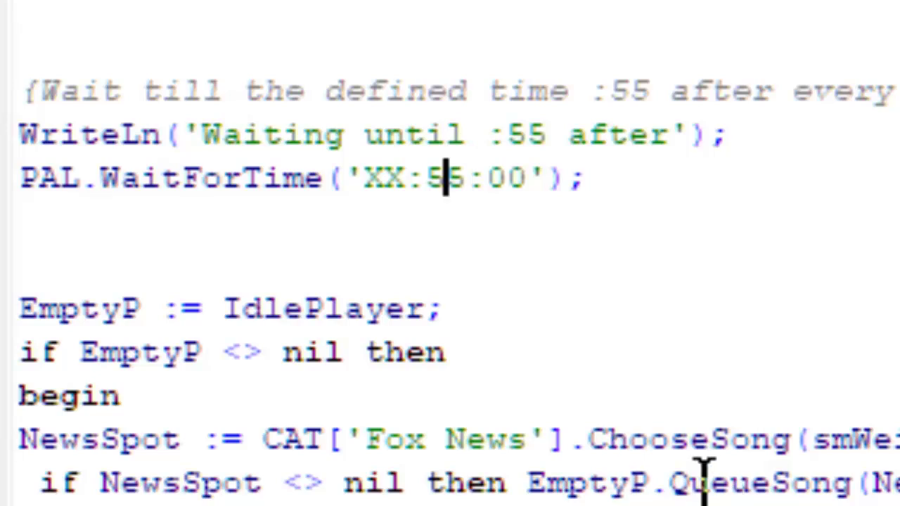
key(Right)
key(BackSpace)
key(BackSpace)
text(30)
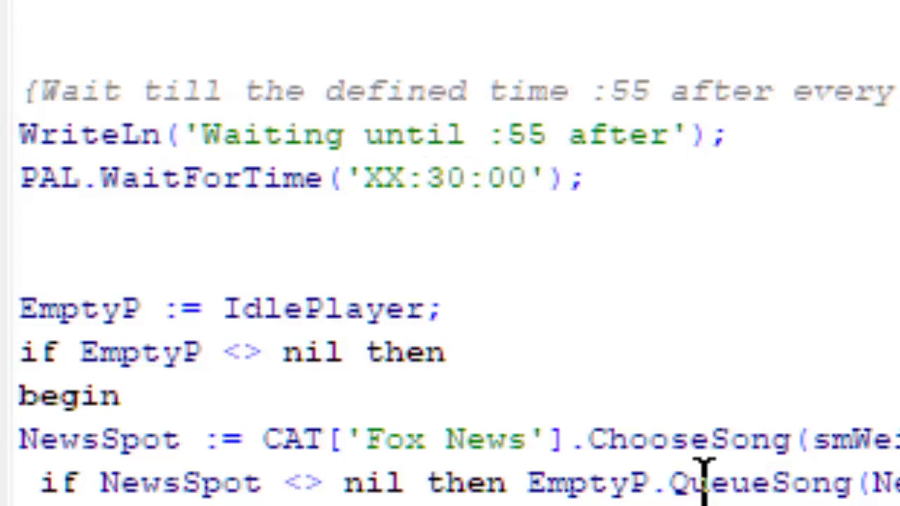
key(Delete)
text(3)
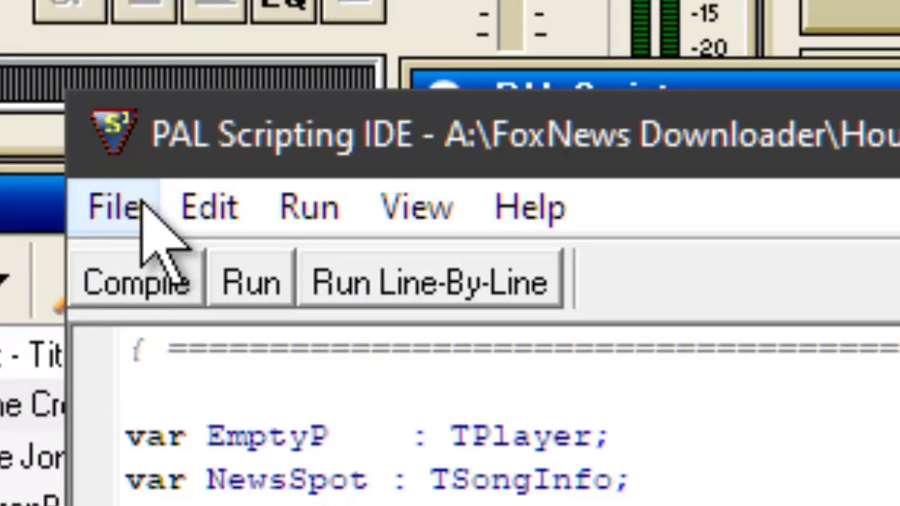
Save the edited Hourly_FoxNews.pal script and close the script editor.
click(138, 204)
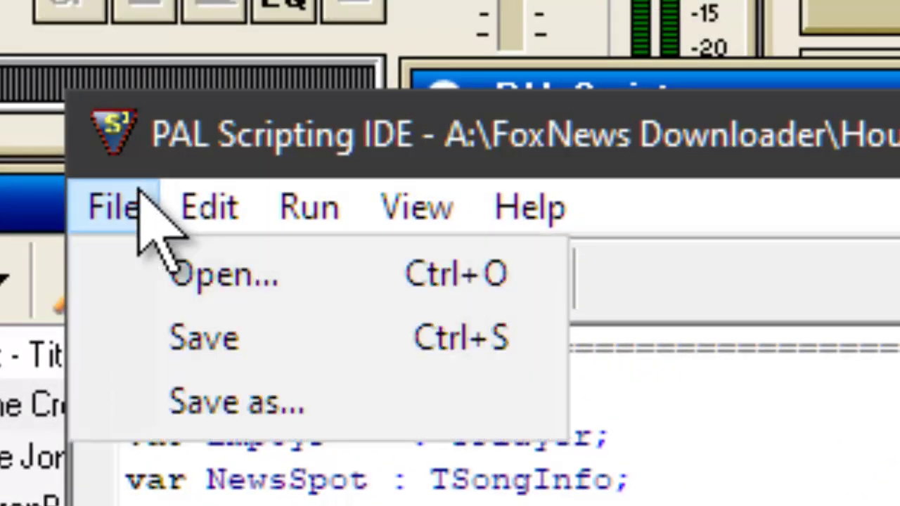
click(191, 336)
click(251, 281)
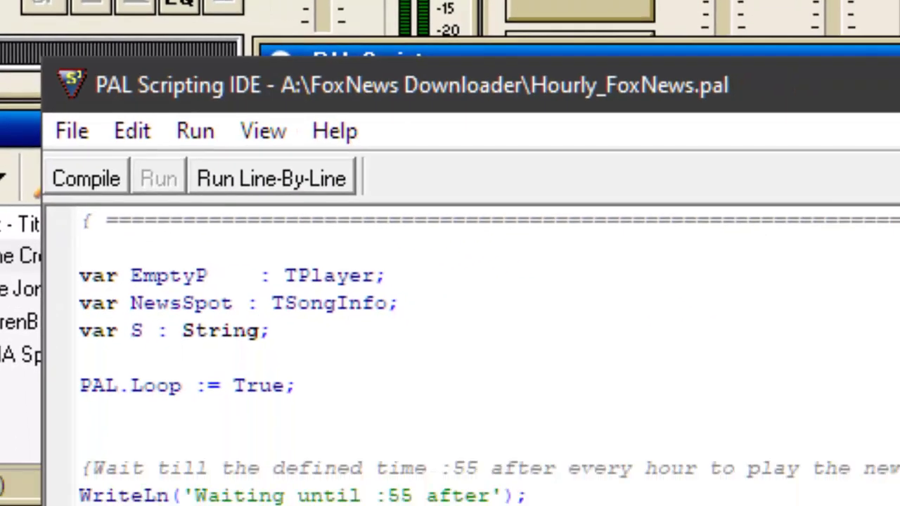
click(822, 53)
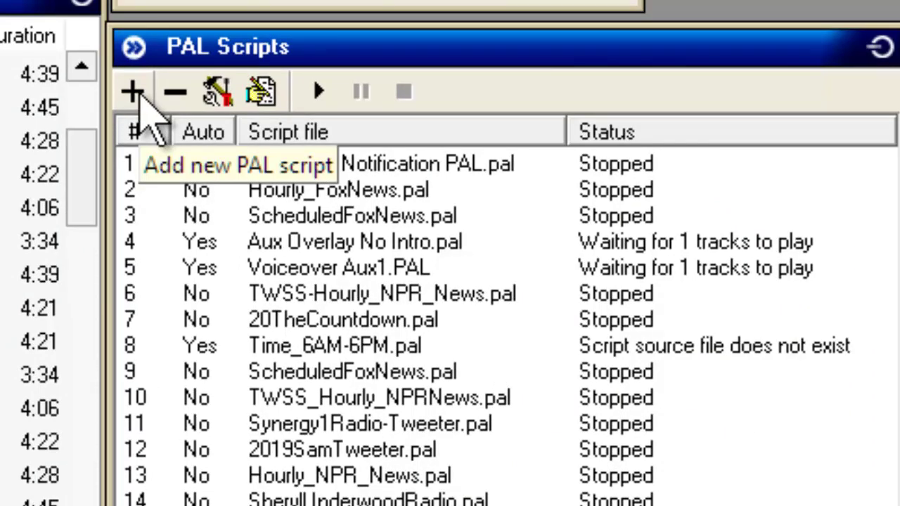
Add A:\FoxNews Downloader\Scheduled_FoxNews.pal to the PAL scripts with auto-start left unchecked.
click(134, 91)
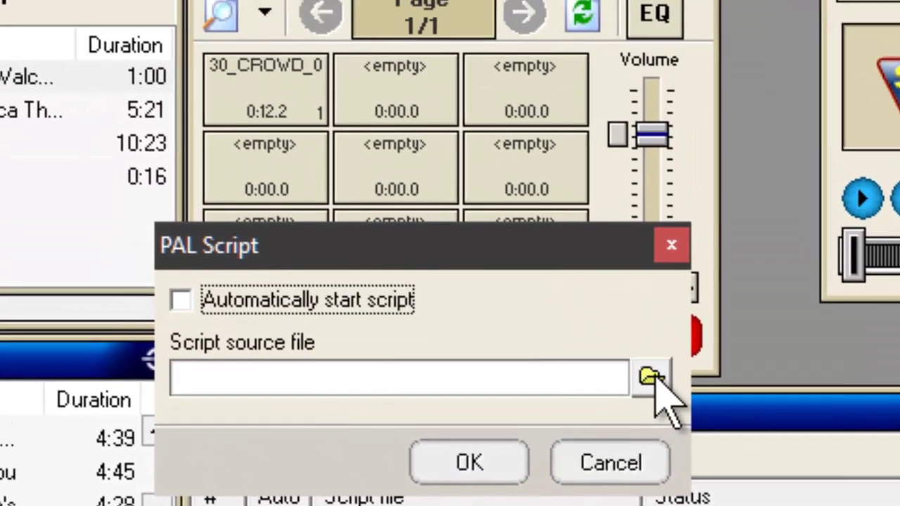
click(637, 307)
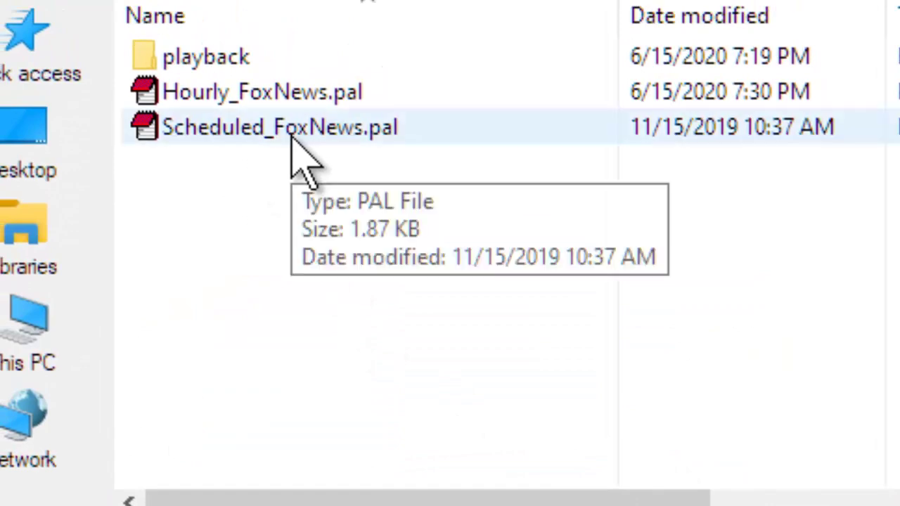
click(299, 137)
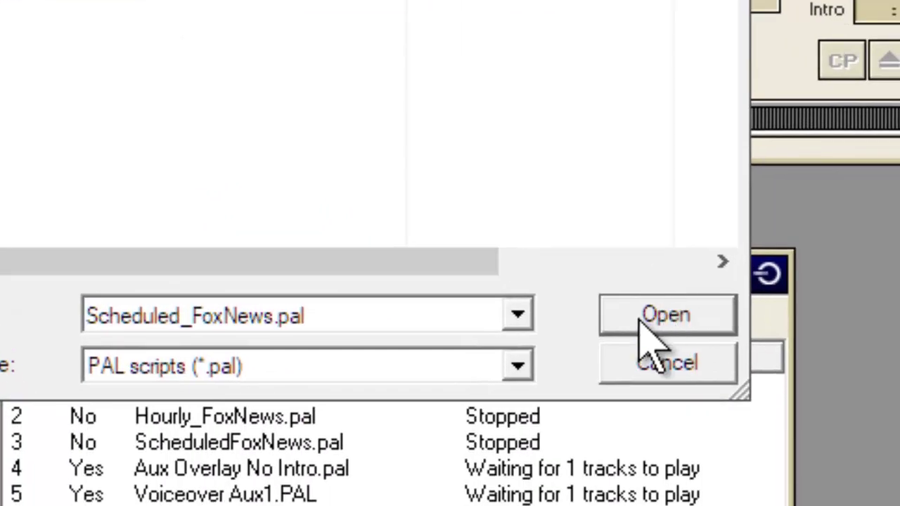
click(647, 320)
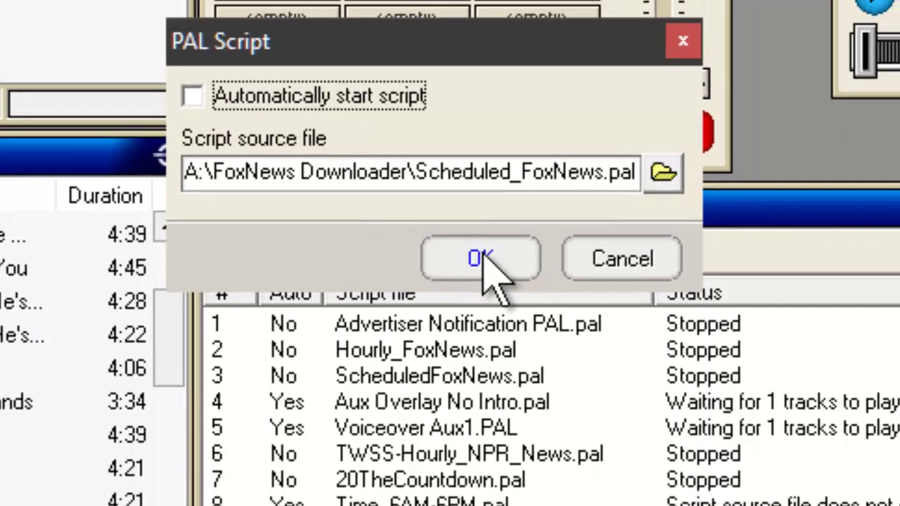
click(507, 341)
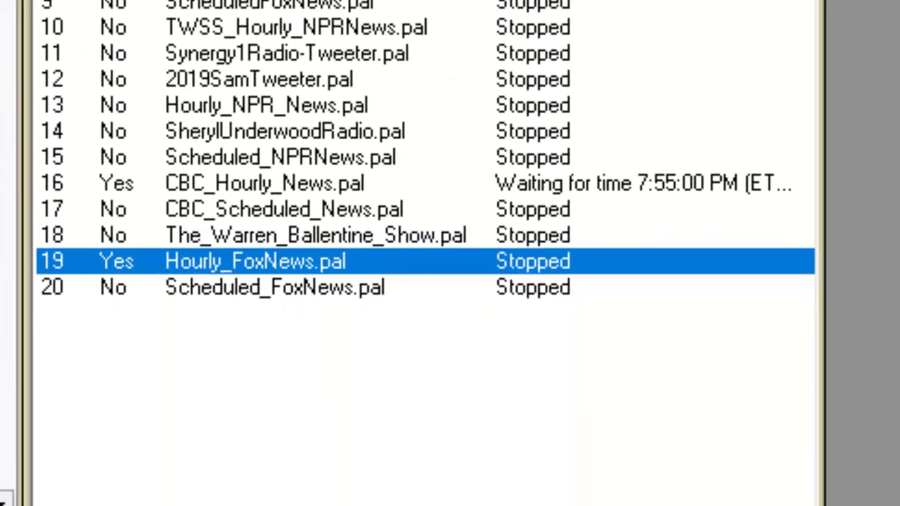
click(303, 289)
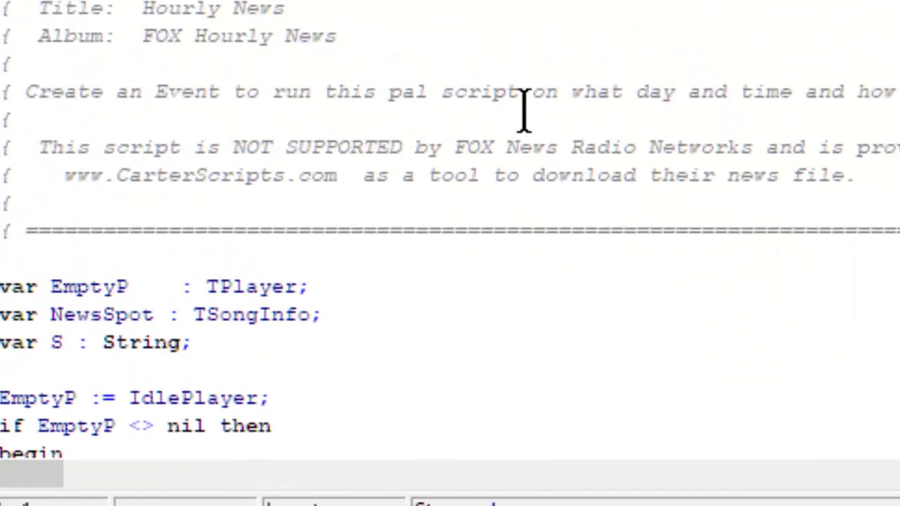
scroll(633, 35, down, 4)
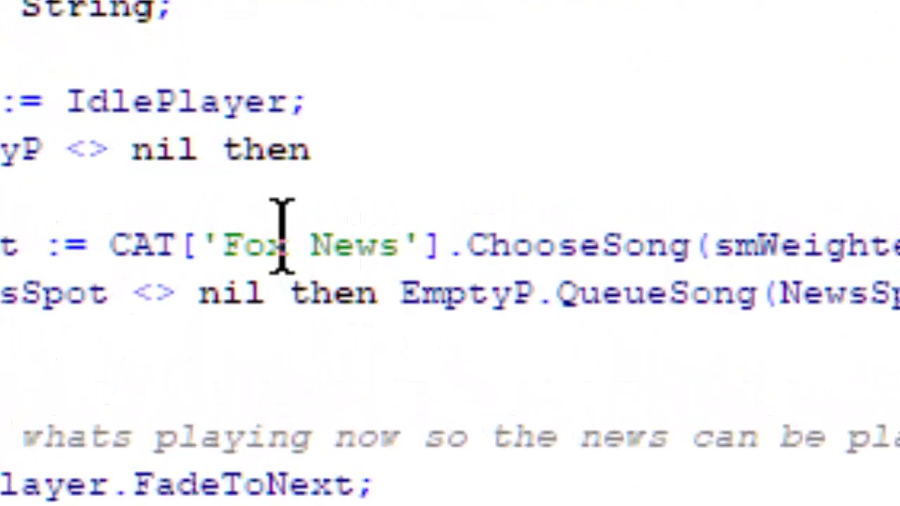
drag(236, 232, 402, 219)
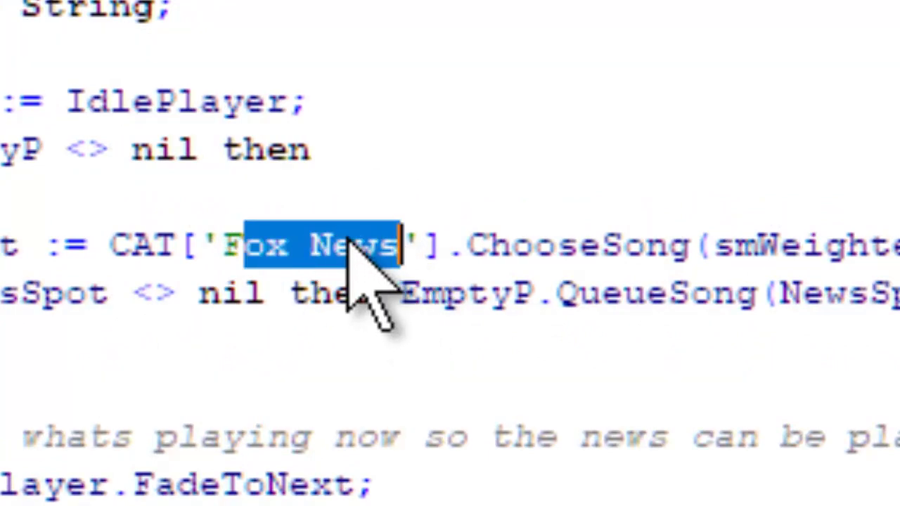
click(226, 243)
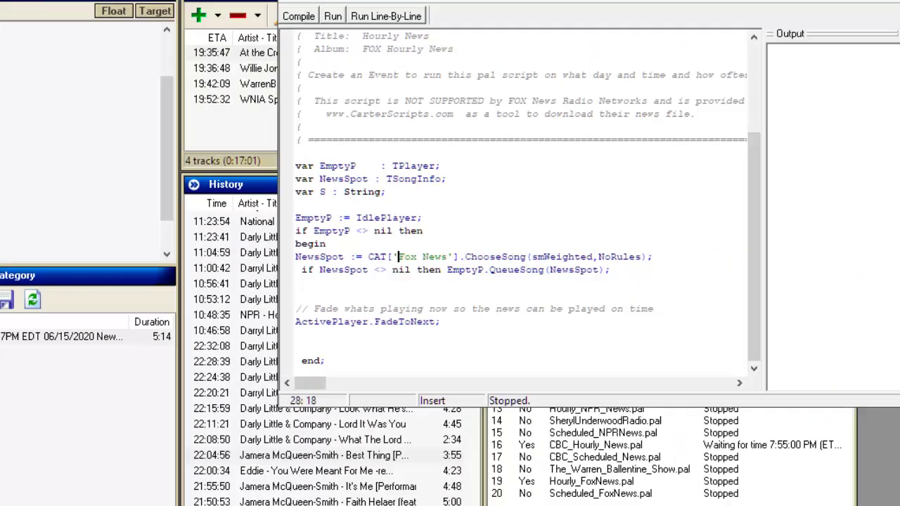
key(alt+F4)
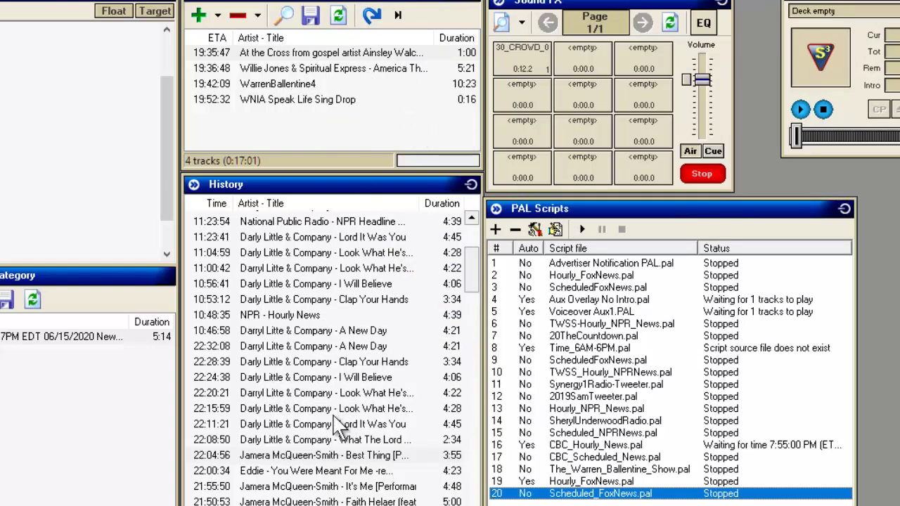
Show the Event Scheduler window, then move it higher and make it taller.
drag(289, 471, 480, 78)
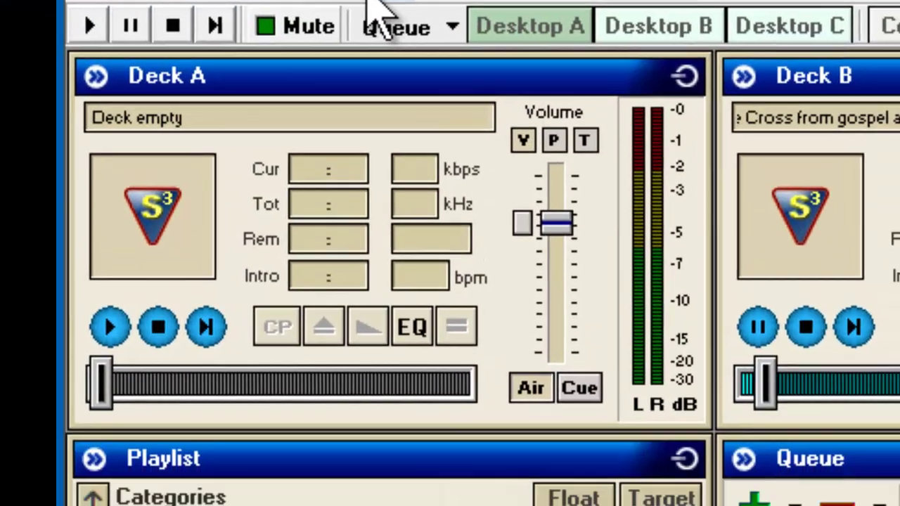
click(369, 2)
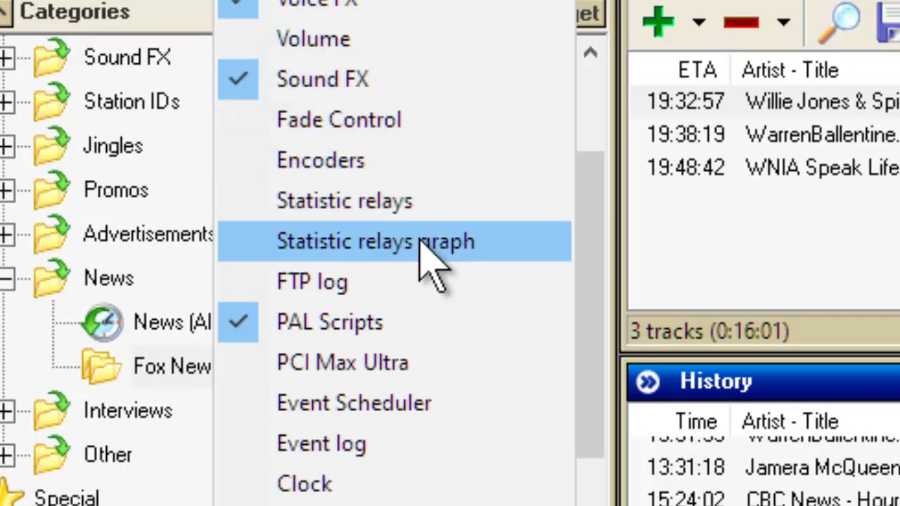
click(406, 402)
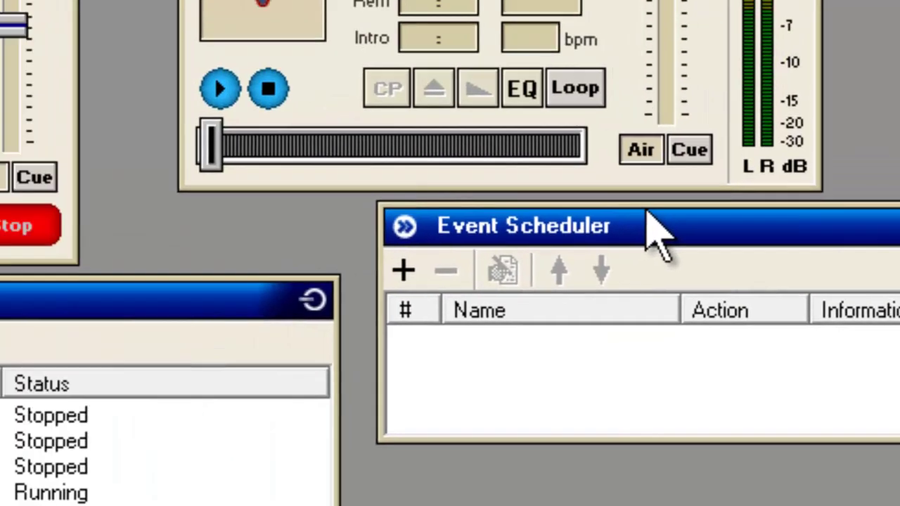
drag(654, 232, 328, 120)
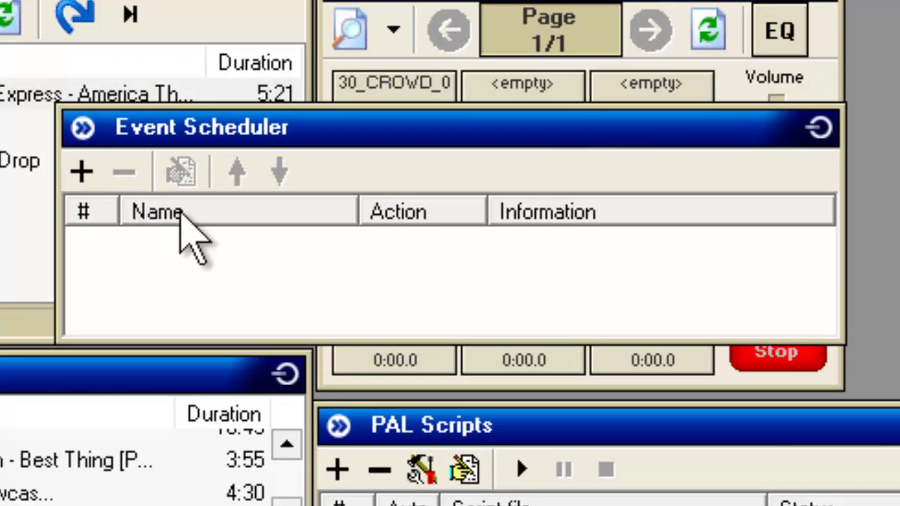
drag(253, 341, 254, 499)
Create event 'Play Fox News' executing the PAL script A:\FoxNews Downloader\Scheduled_FoxNews.pal.
click(82, 171)
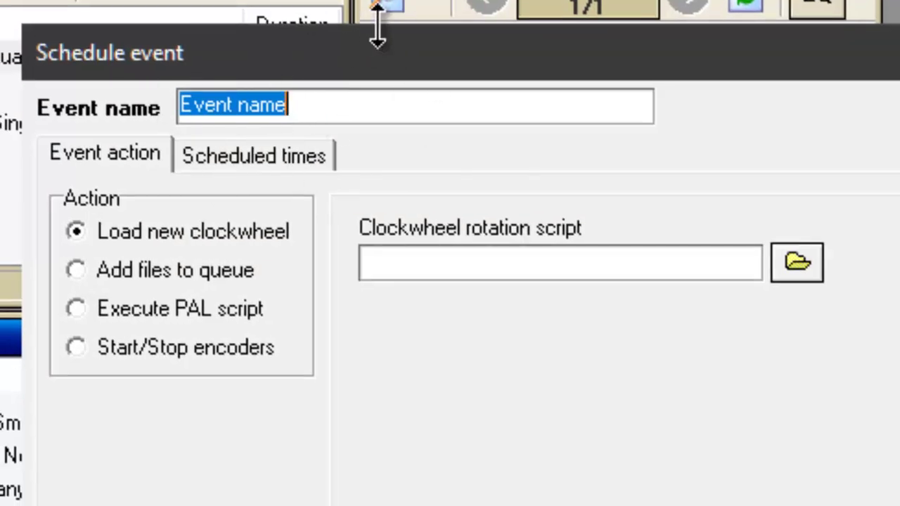
text(Play Fox News)
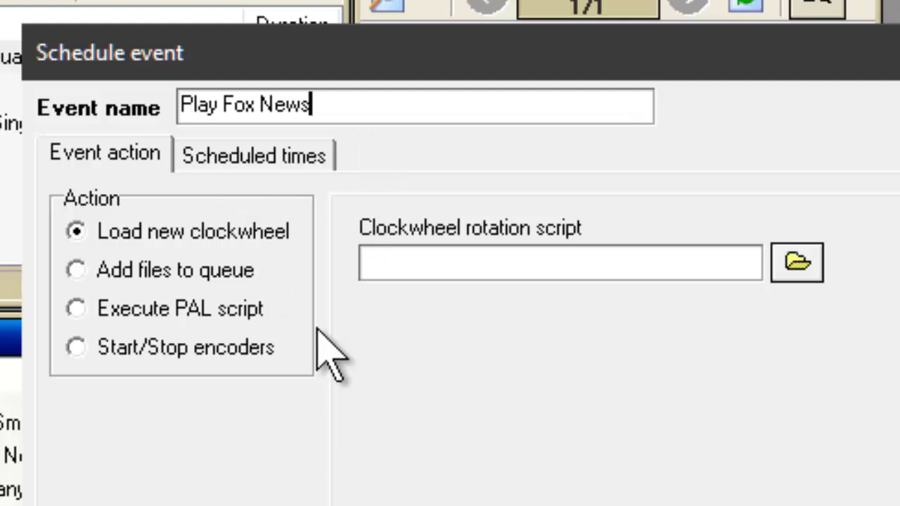
click(68, 303)
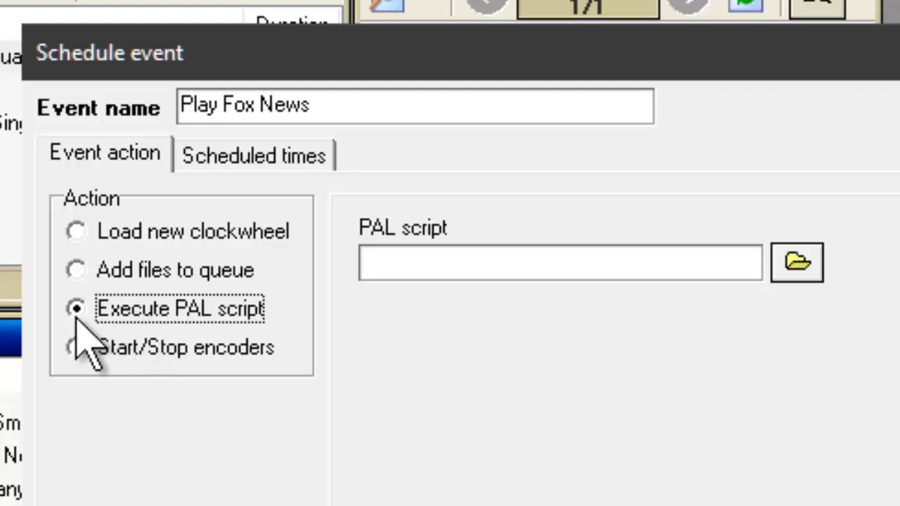
click(798, 262)
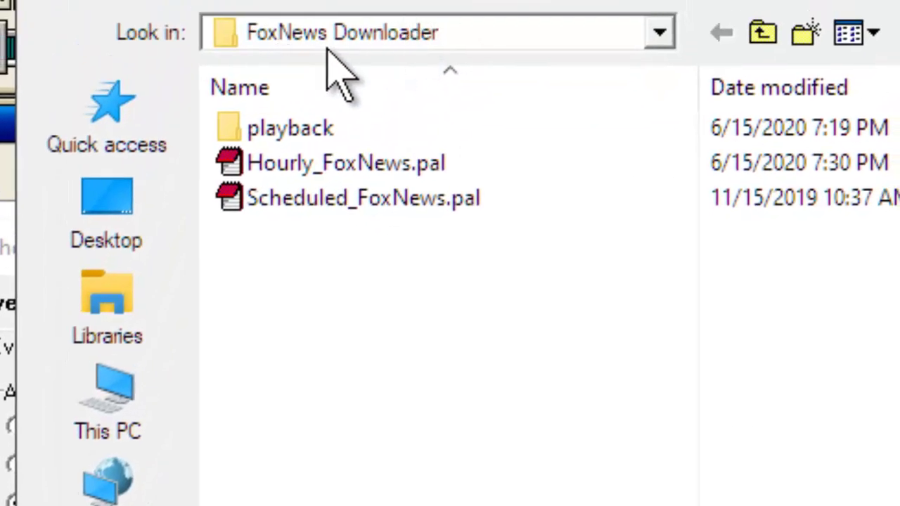
click(356, 201)
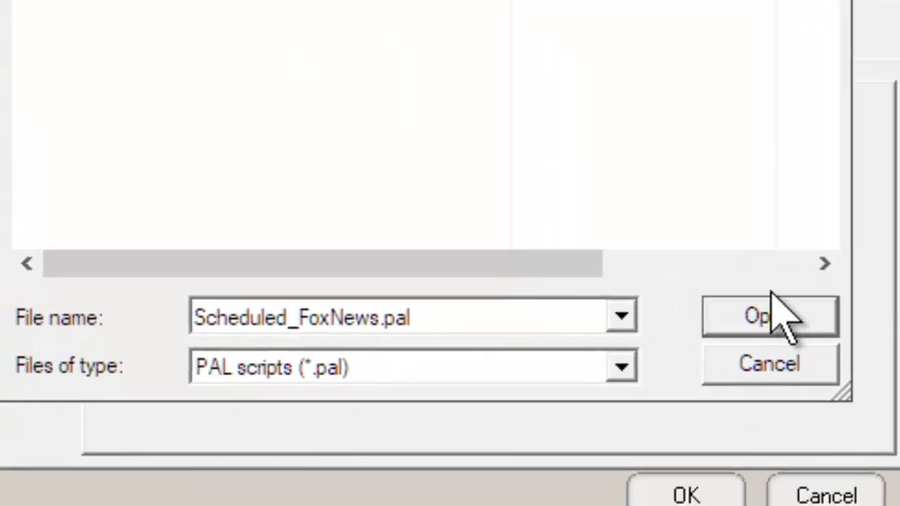
click(771, 301)
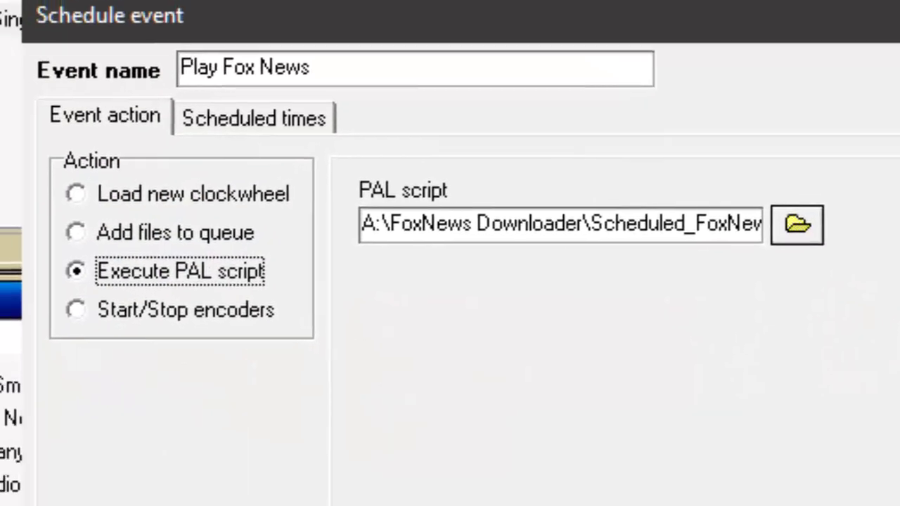
On the Scheduled times tab, make the event repeat every week on Monday.
click(269, 120)
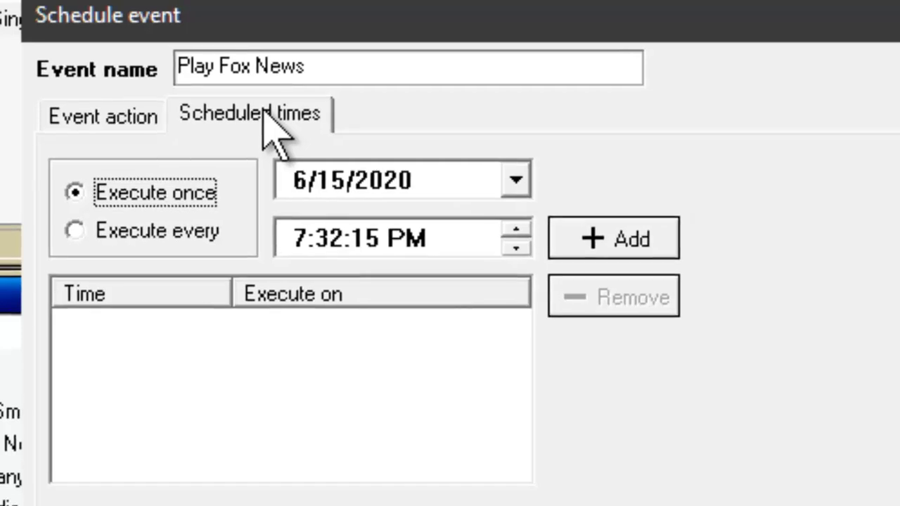
click(83, 118)
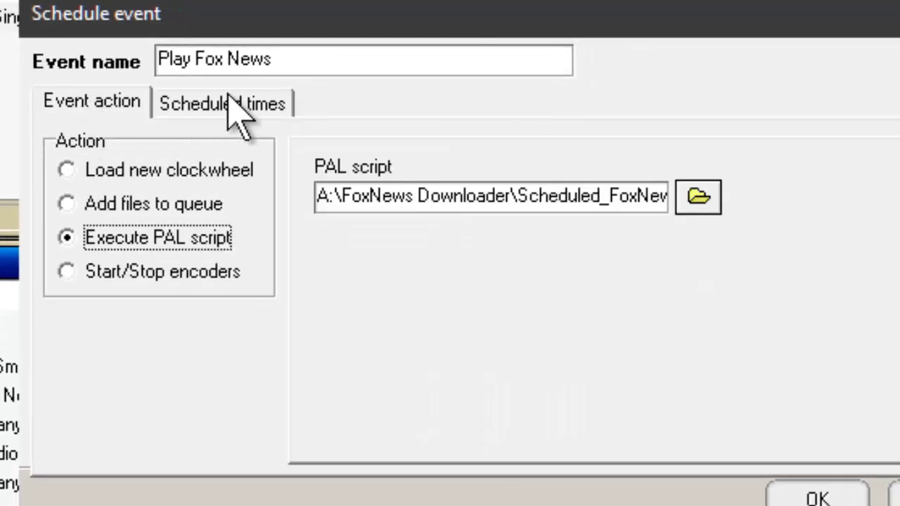
click(236, 112)
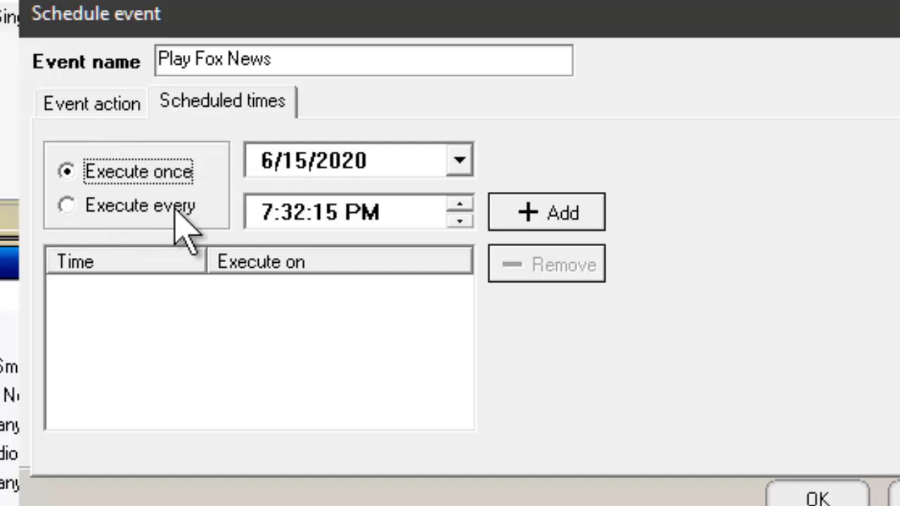
click(81, 207)
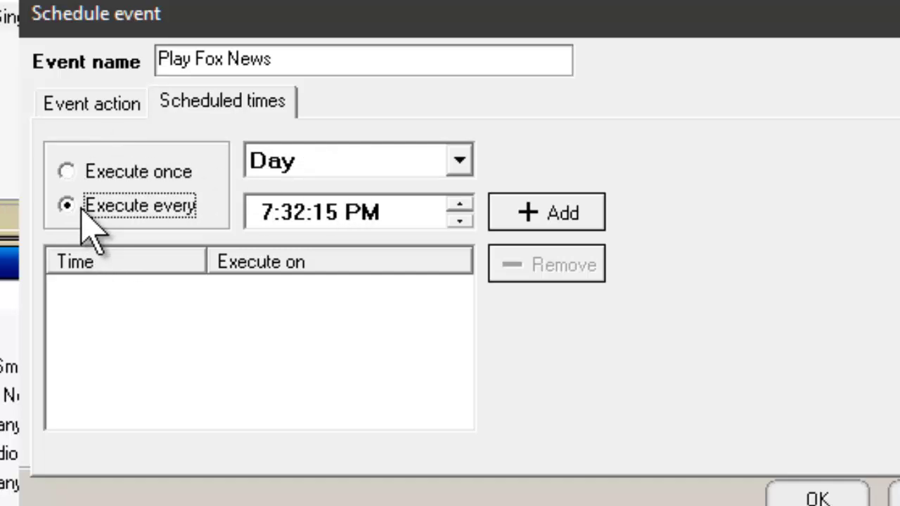
click(460, 160)
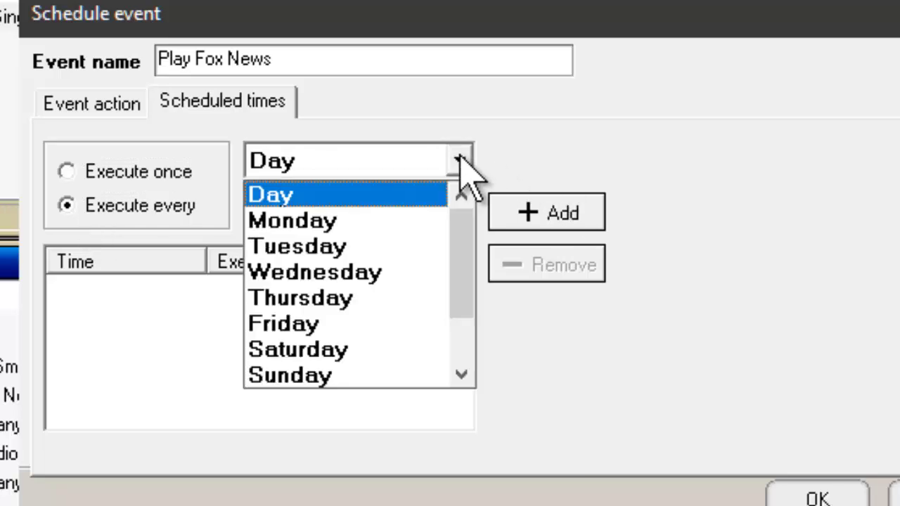
click(461, 162)
click(460, 160)
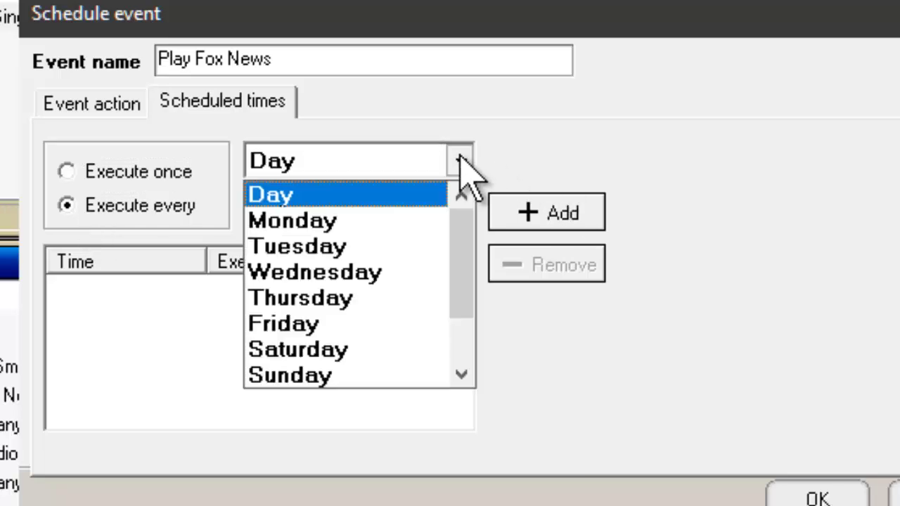
click(397, 220)
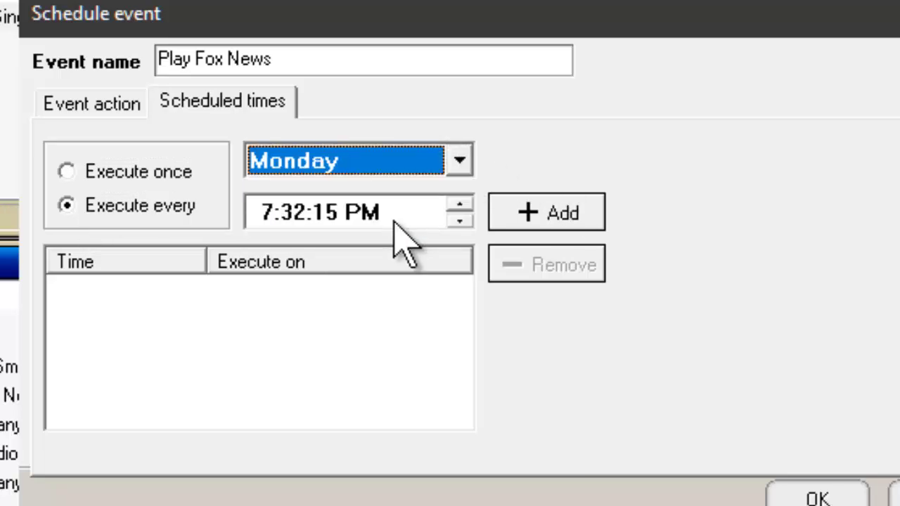
Set the run time to 7:40 PM and add it for Monday.
click(292, 213)
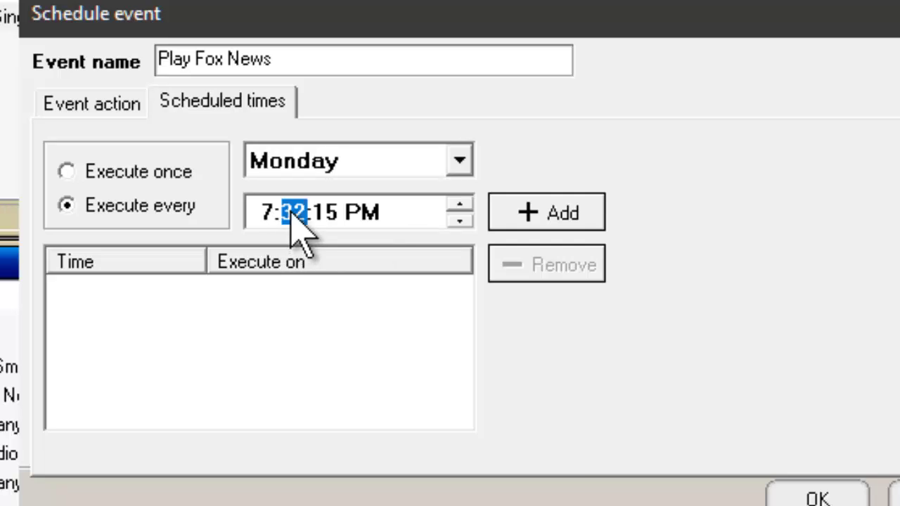
text(0)
click(326, 214)
text(00)
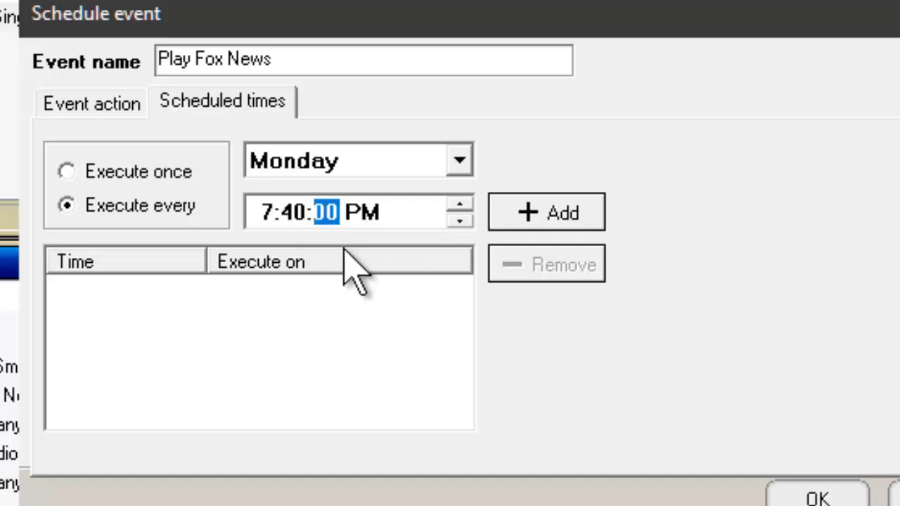
click(536, 217)
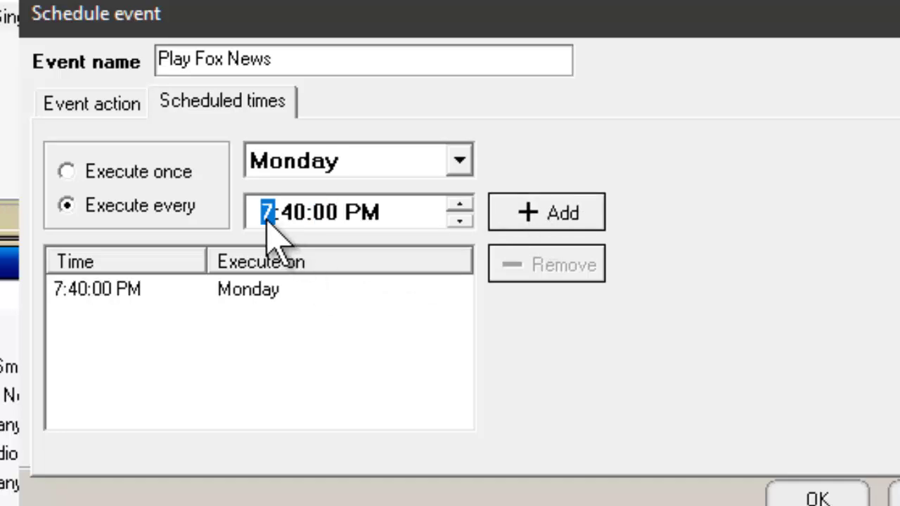
Add a second 7:40 PM Monday entry and a 5:40 PM Monday entry.
text(9)
click(543, 211)
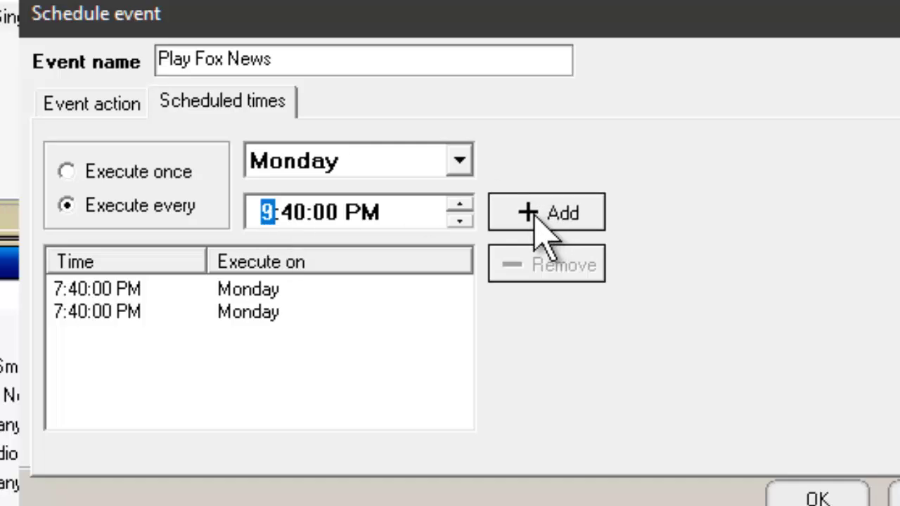
key(Down)
key(Down)
key(Down)
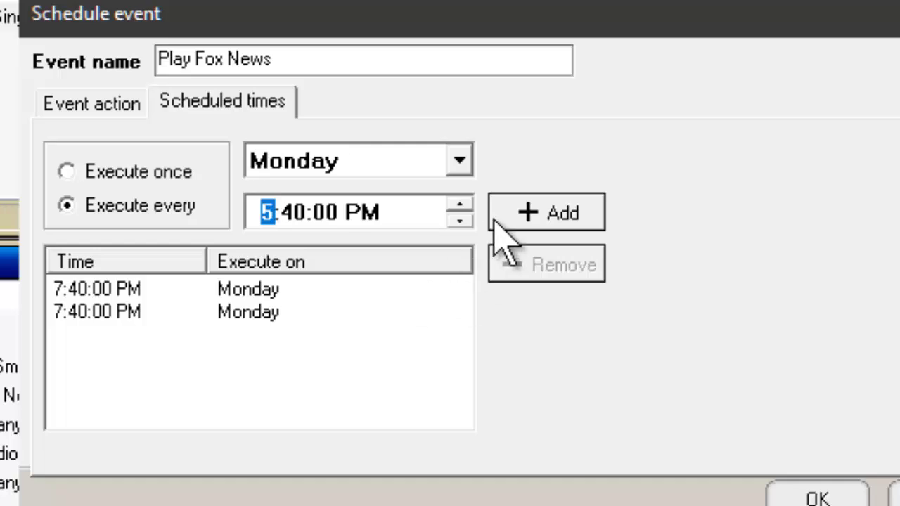
click(545, 213)
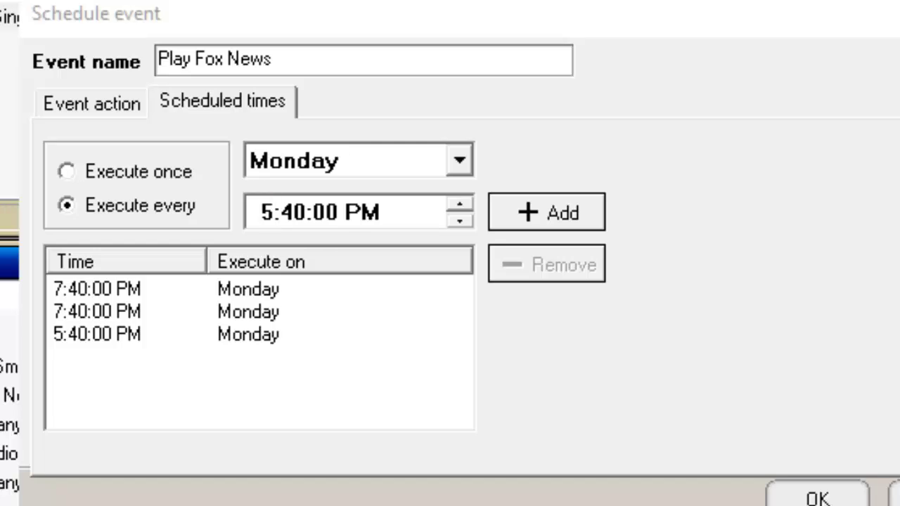
Add run times of 5:40 PM on Friday and 8:40 PM on Sunday.
click(460, 160)
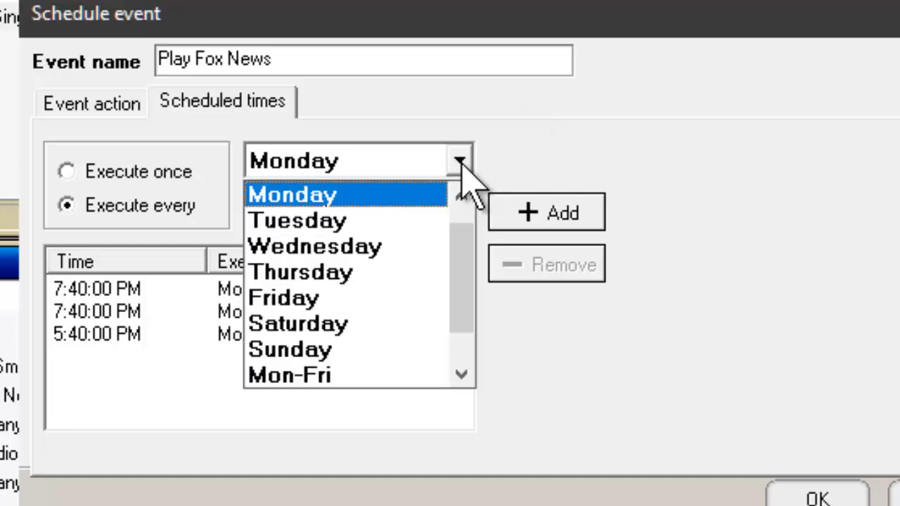
click(359, 298)
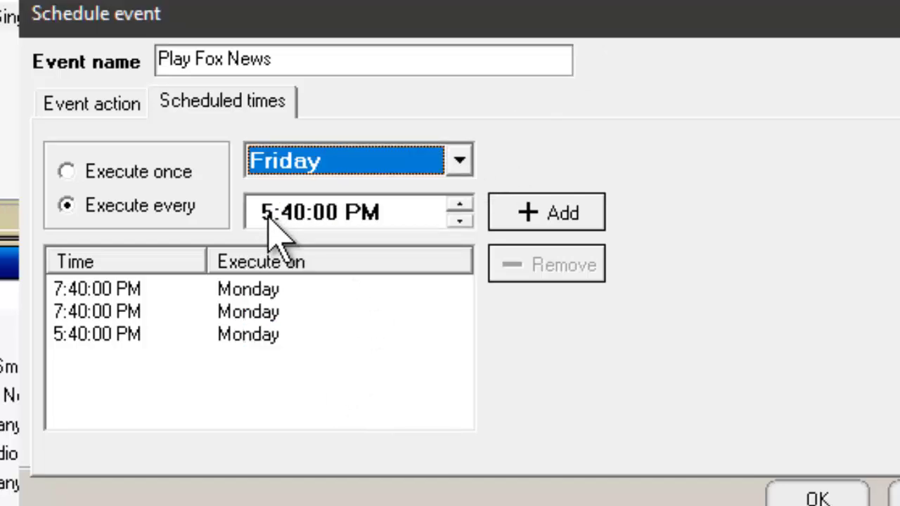
click(540, 212)
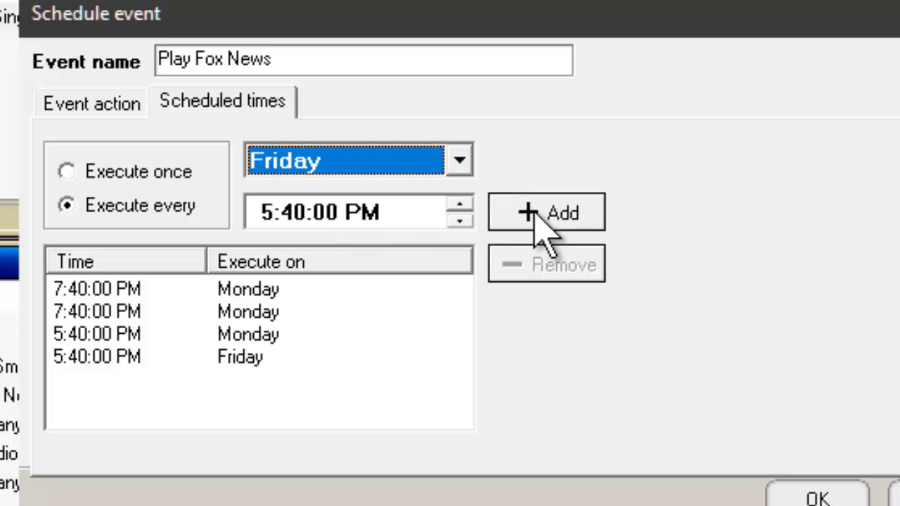
click(460, 163)
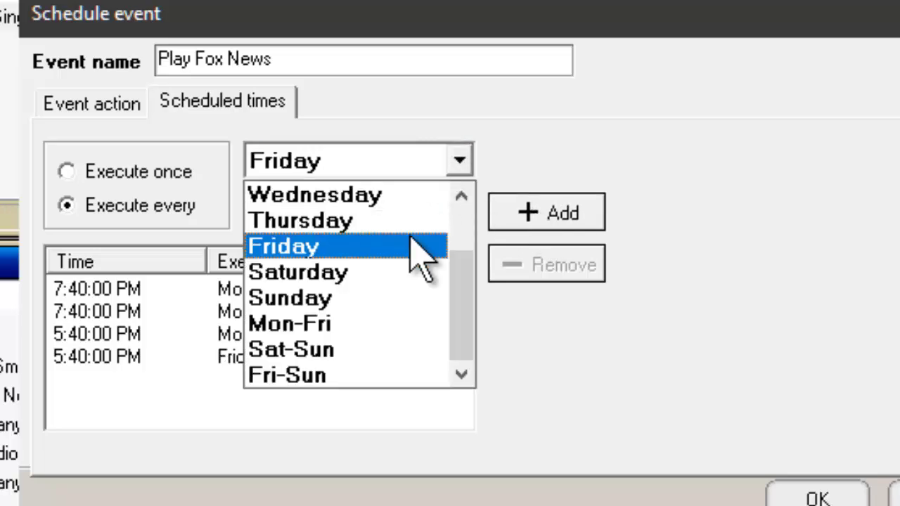
click(360, 307)
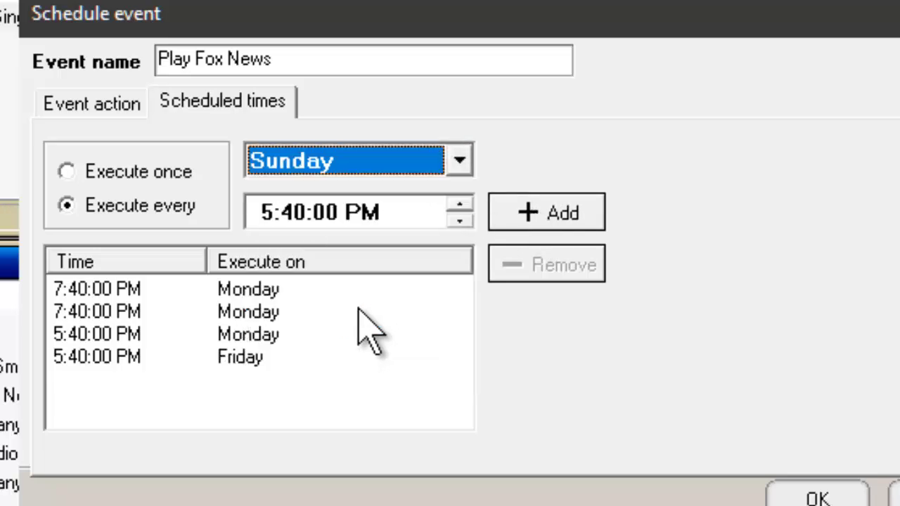
click(268, 214)
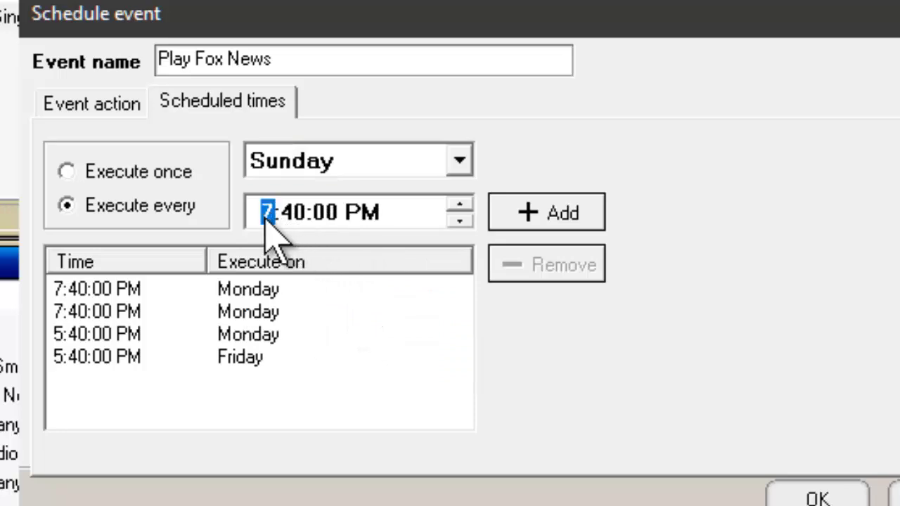
key(Up)
click(538, 213)
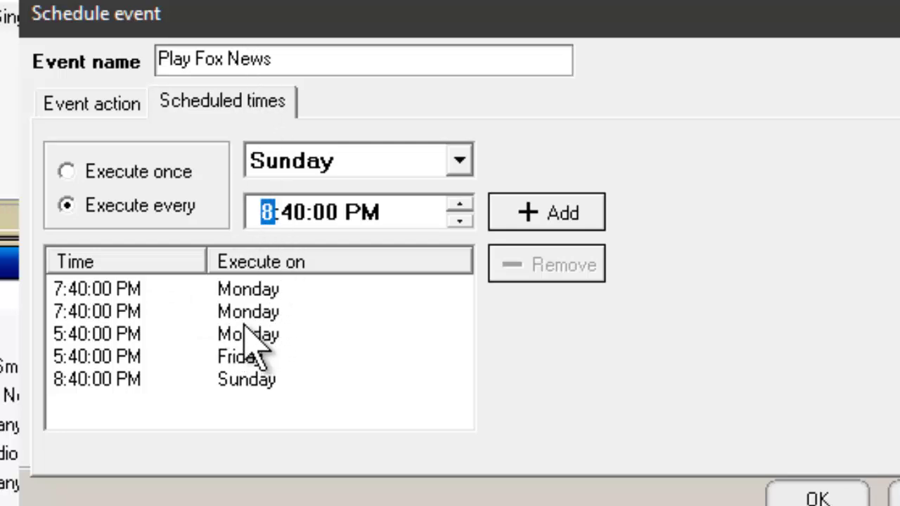
Remove the duplicate 7:40 PM Monday time from the Play Fox News schedule.
click(130, 289)
click(524, 264)
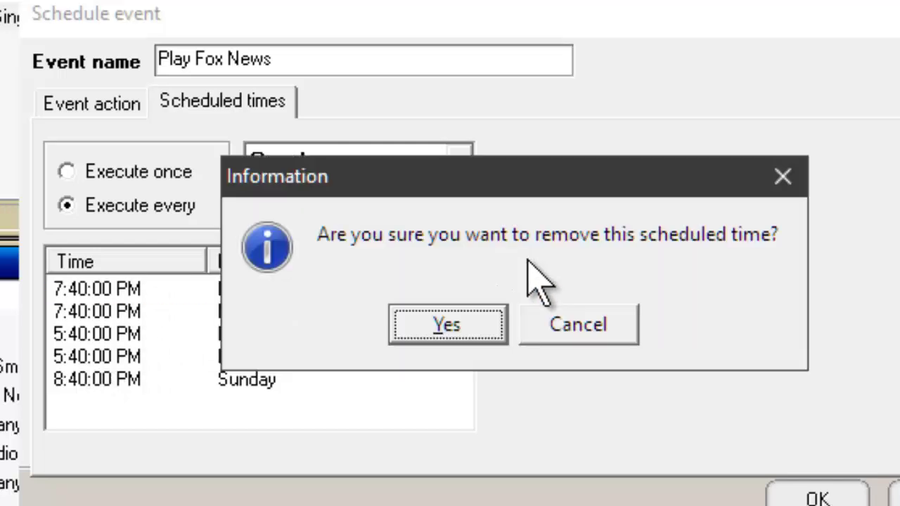
click(445, 326)
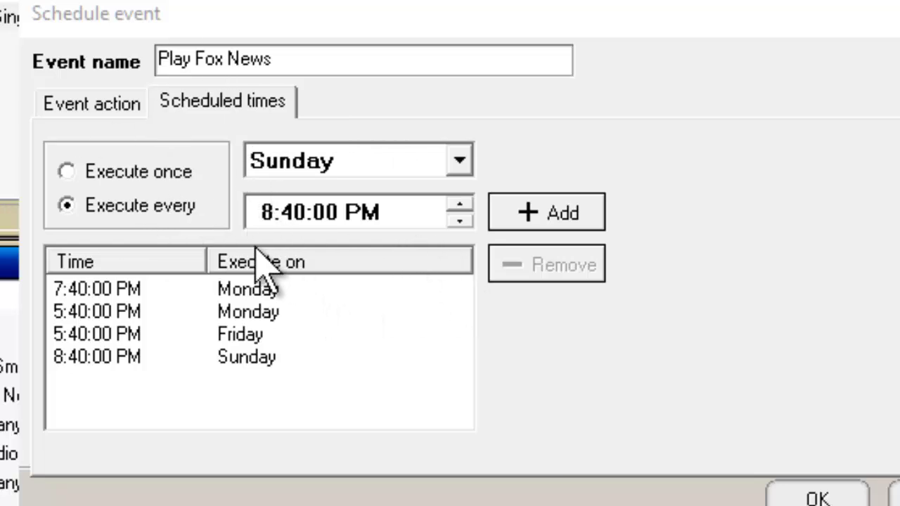
Add a one-time run on 6/15/2020 at 7:36:30 PM.
click(68, 172)
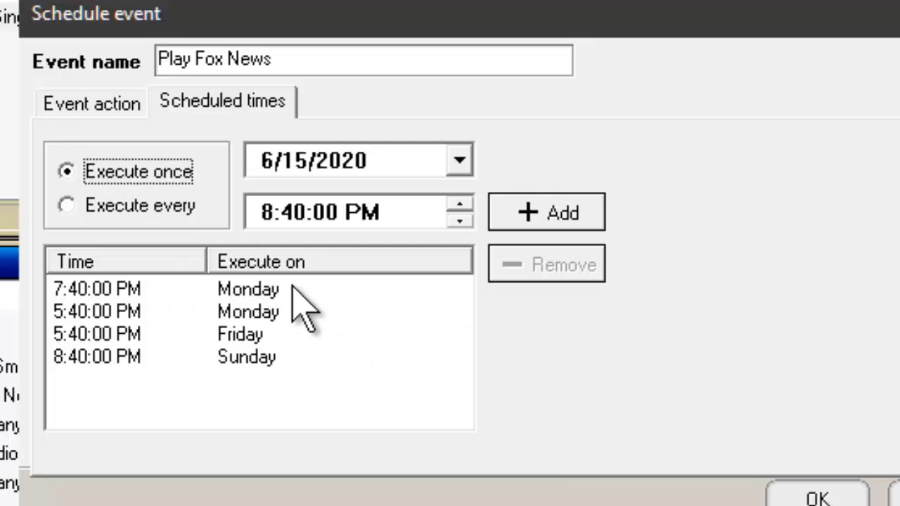
click(252, 210)
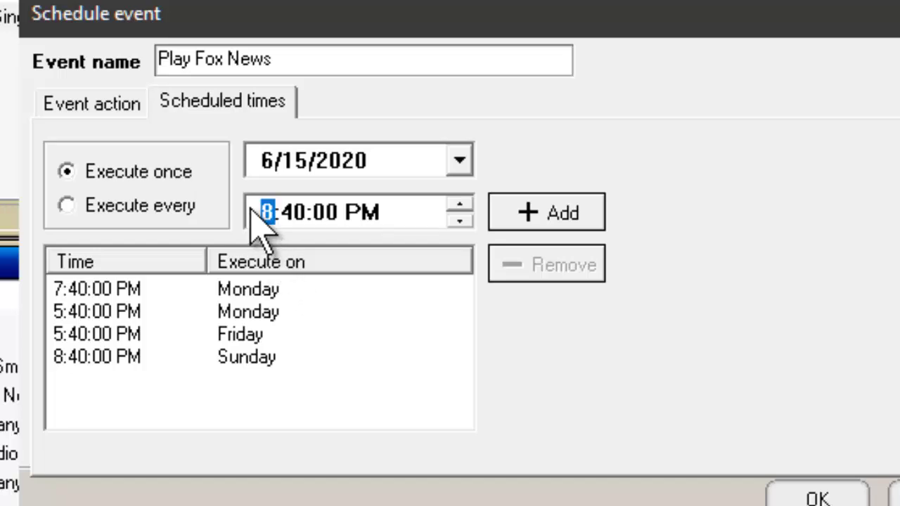
key(Right)
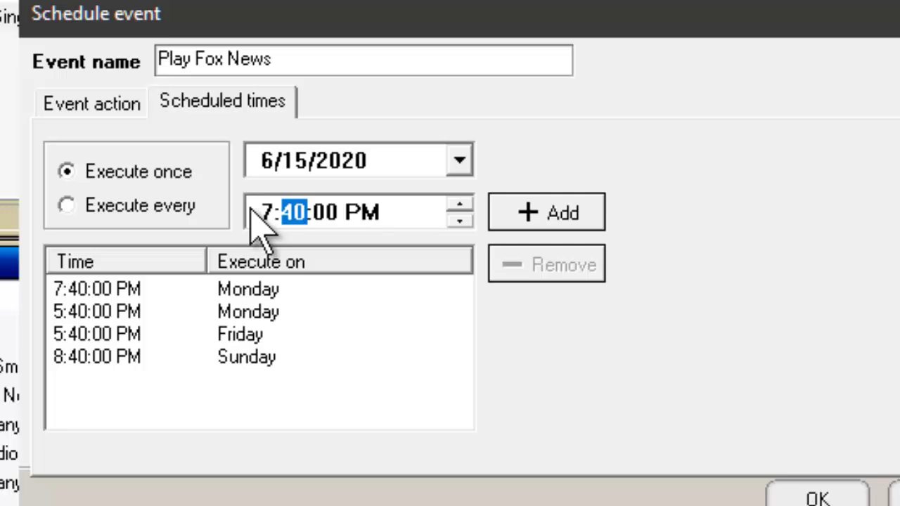
key(Right)
text(30)
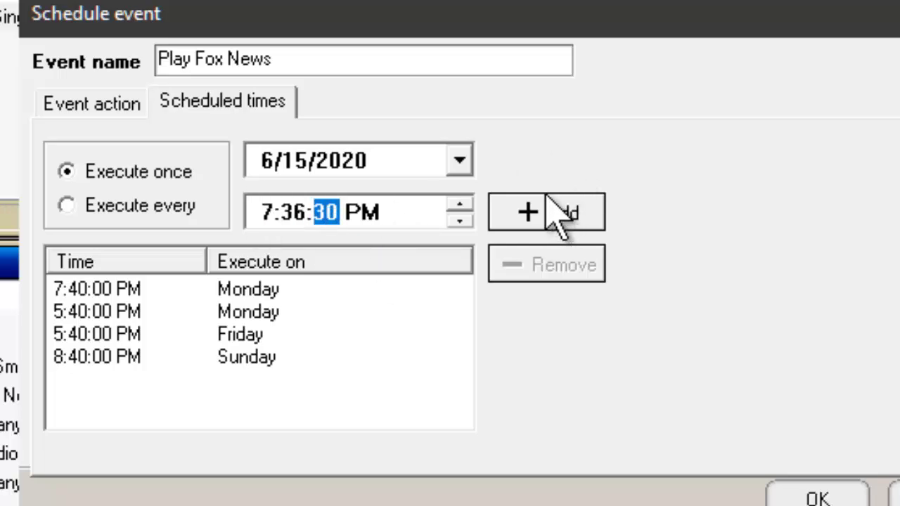
click(549, 204)
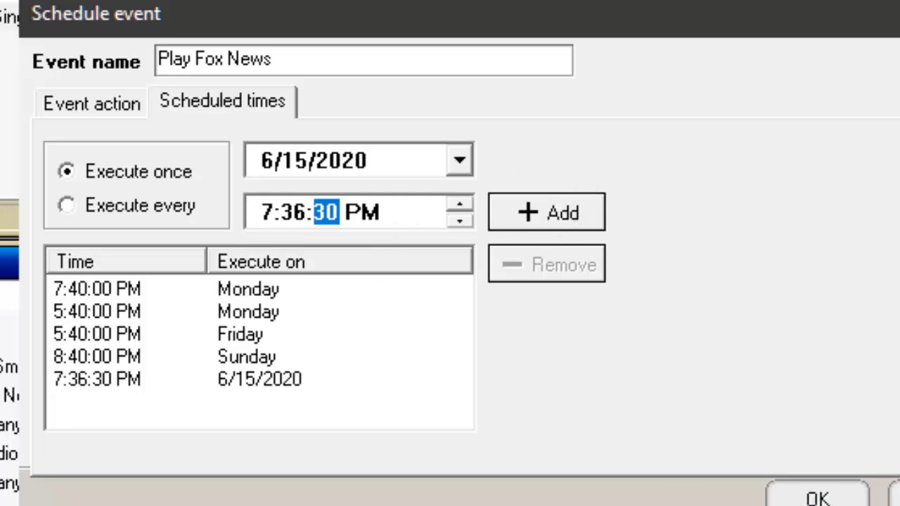
Save the Play Fox News event, then skip Deck A ahead and play 'Look What He's Done For Me'.
click(836, 498)
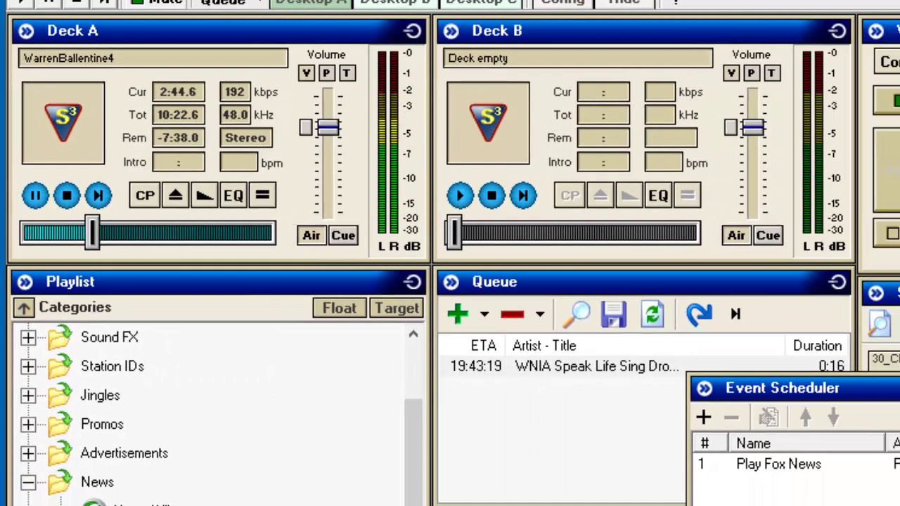
click(99, 195)
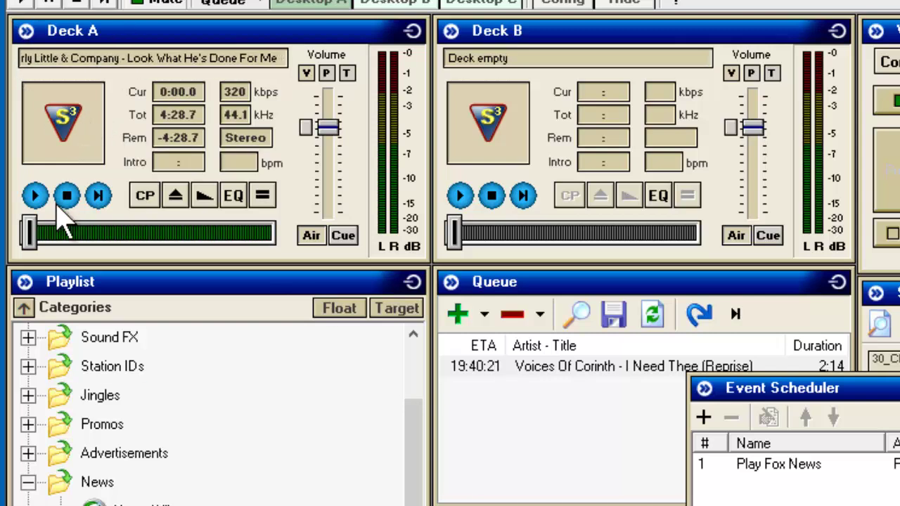
click(28, 3)
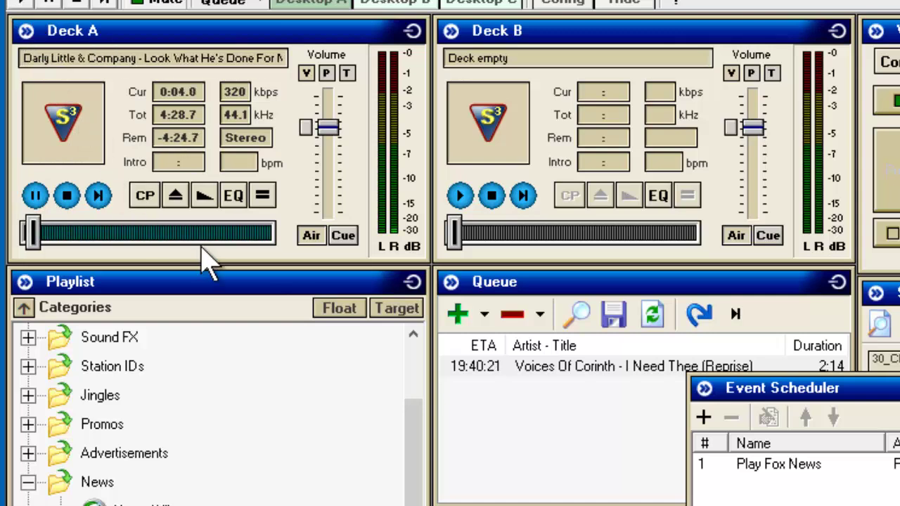